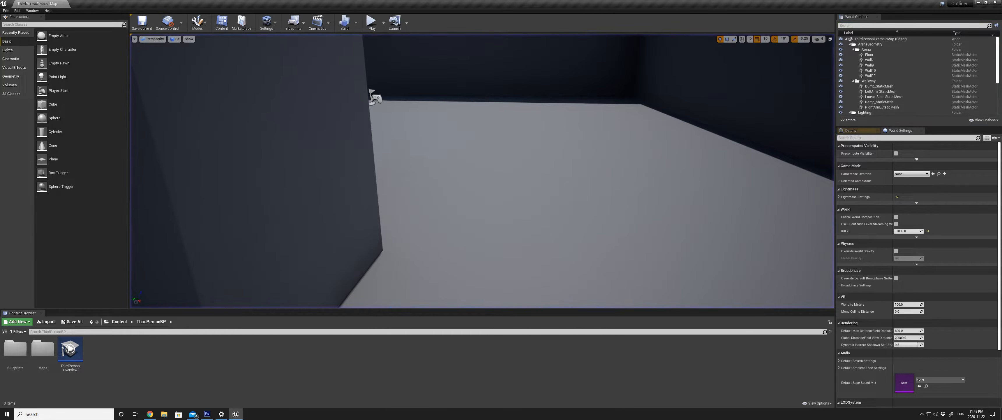
Delete the mannequin character standing beside the Third Person floor text from the level.
{"action": "right_click_drag", "start_coordinate": [482, 171], "coordinate": [607, 273]}
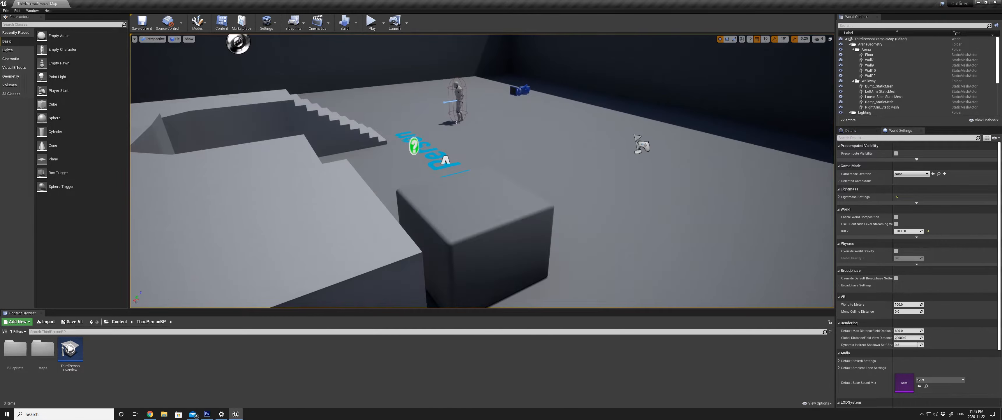
{"action": "left_click", "coordinate": [482, 171]}
{"action": "left_click", "coordinate": [458, 102]}
{"action": "key", "text": "Delete"}
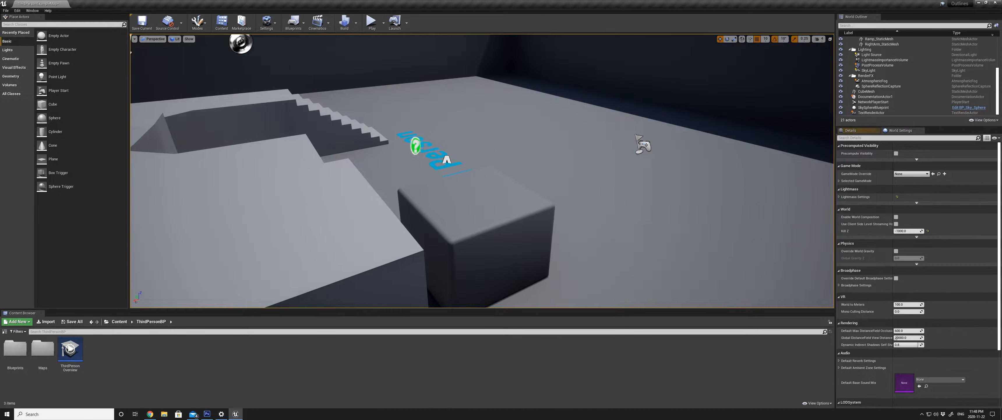
{"action": "right_click_drag", "start_coordinate": [457, 101], "coordinate": [395, 60]}
{"action": "key", "text": "d"}
{"action": "key", "text": "w"}
{"action": "key", "text": "s"}
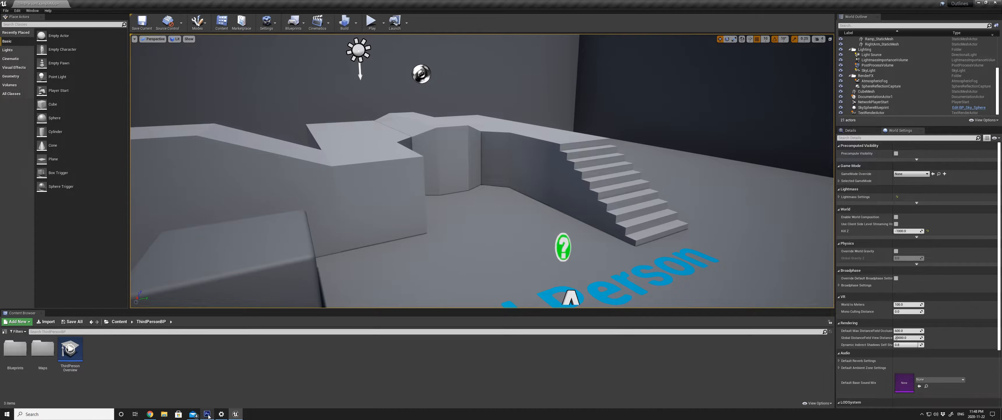
Switch to the Epic Games Launcher, search the Marketplace for "mixamo" and open the Mixamo Animation Pack page.
{"action": "mouse_move", "coordinate": [235, 414]}
{"action": "left_click", "coordinate": [921, 414]}
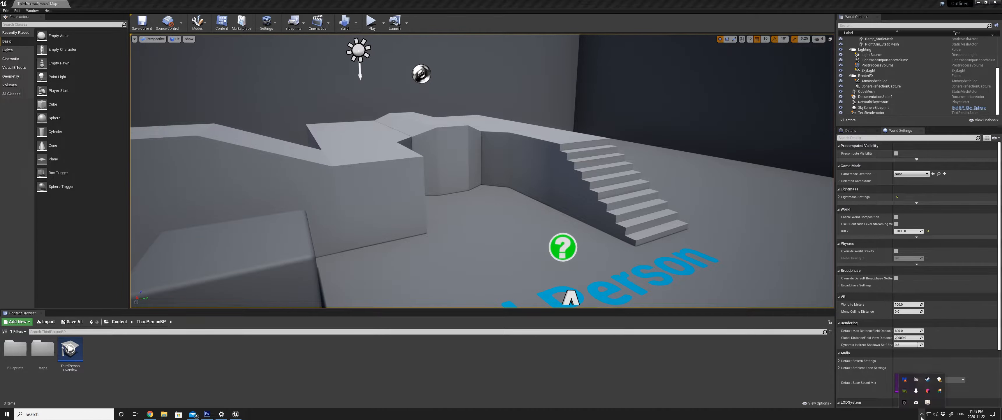
{"action": "left_click", "coordinate": [906, 402]}
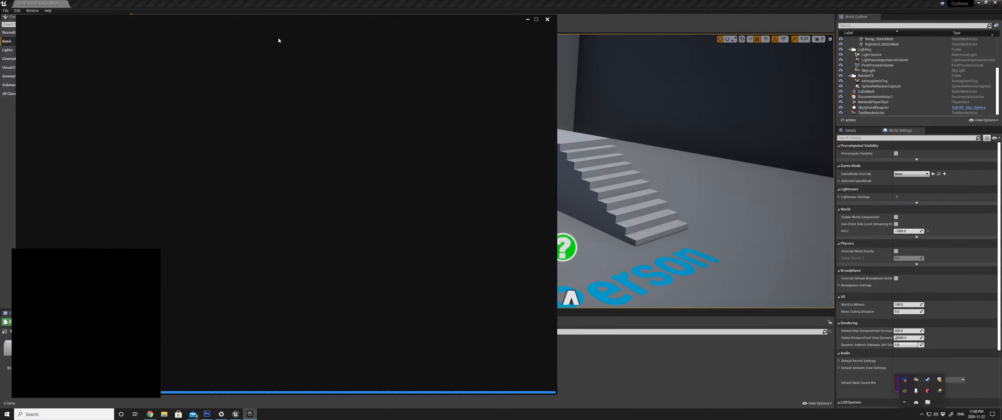
{"action": "left_click", "coordinate": [195, 31]}
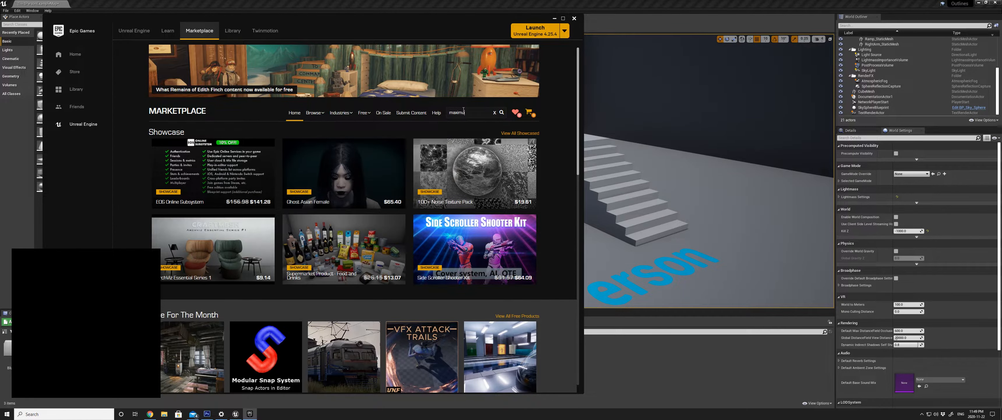
{"action": "key", "text": "Return"}
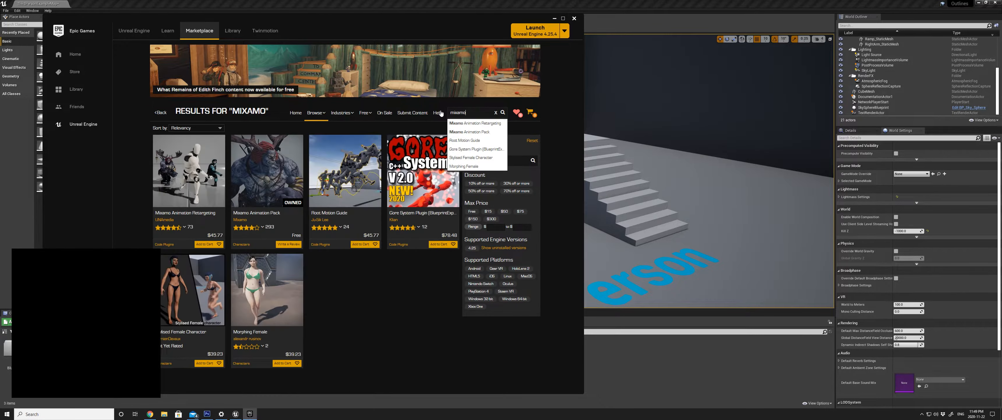
{"action": "left_click", "coordinate": [269, 179]}
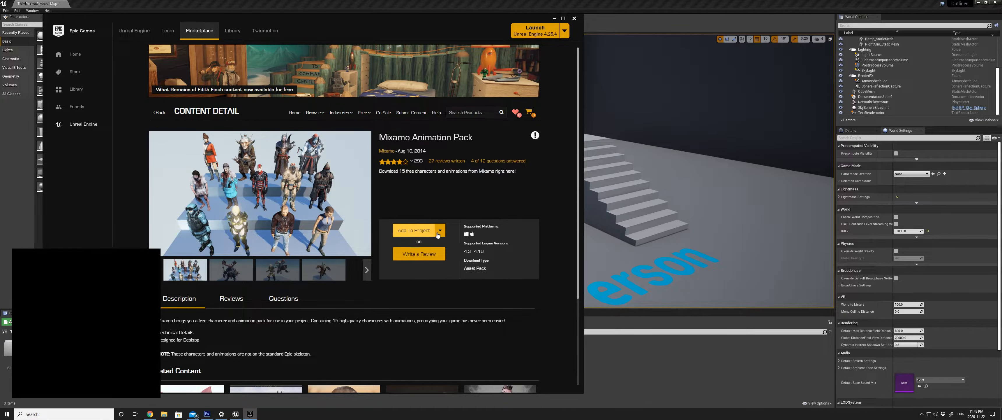
Add the Mixamo Animation Pack from the library vault to the Outlines project, showing all projects and choosing version 4.10.
{"action": "left_click", "coordinate": [232, 30]}
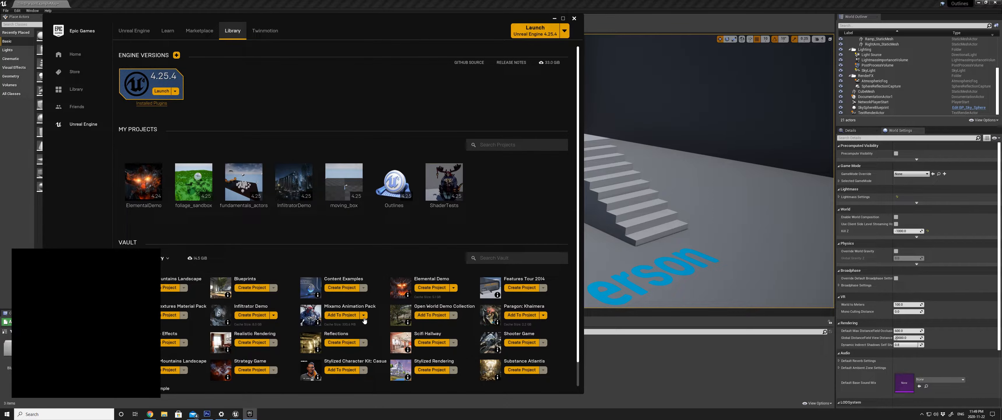
{"action": "left_click", "coordinate": [342, 314]}
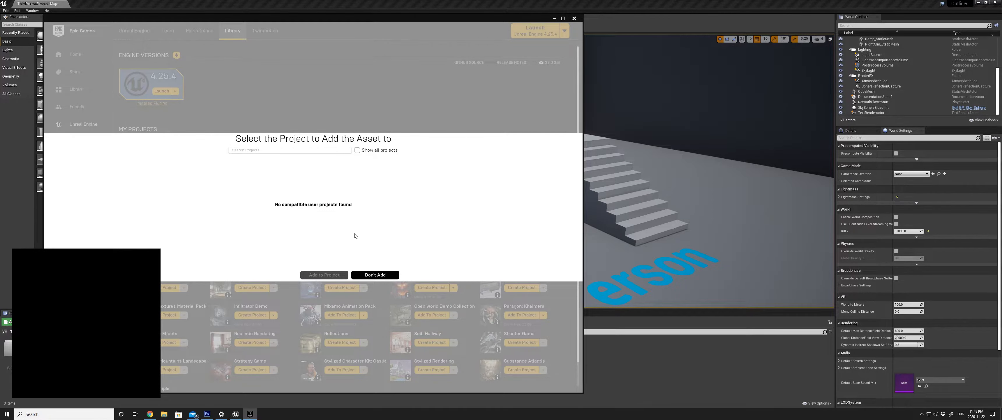
{"action": "left_click", "coordinate": [357, 150]}
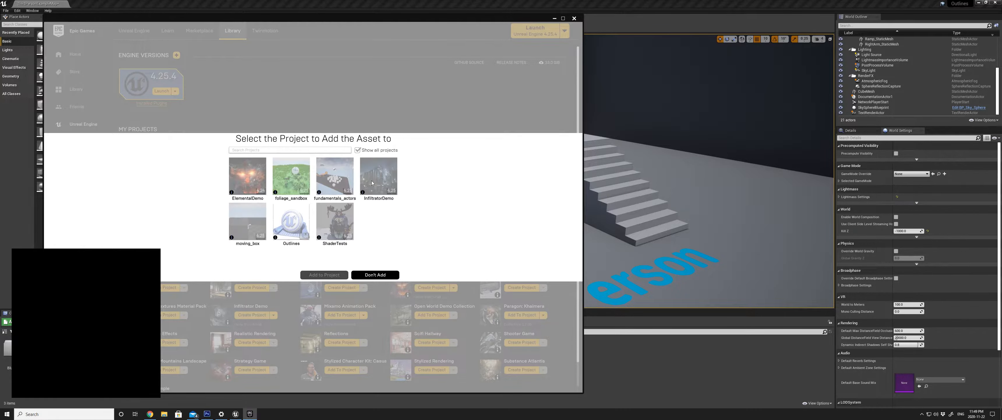
{"action": "left_click", "coordinate": [288, 221]}
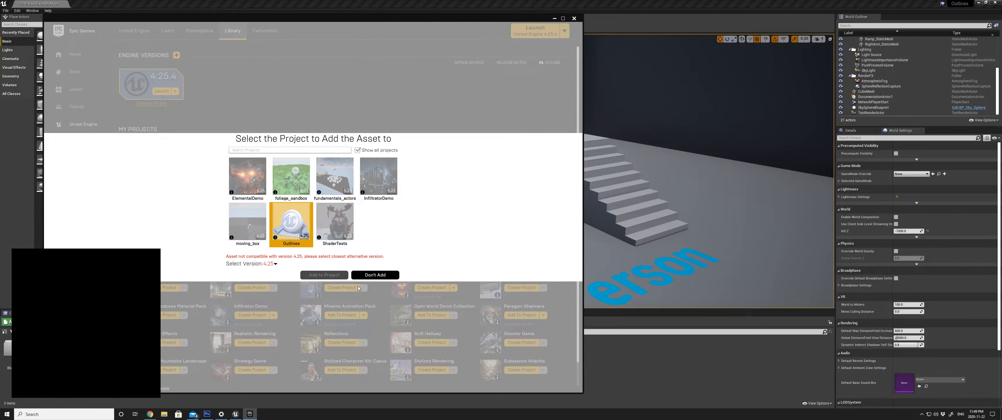
{"action": "left_click", "coordinate": [276, 263]}
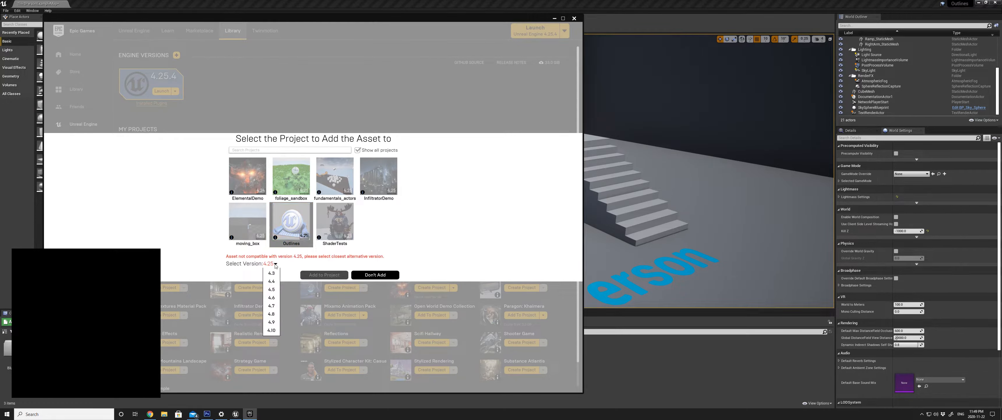
{"action": "left_click", "coordinate": [272, 330]}
{"action": "left_click", "coordinate": [324, 275]}
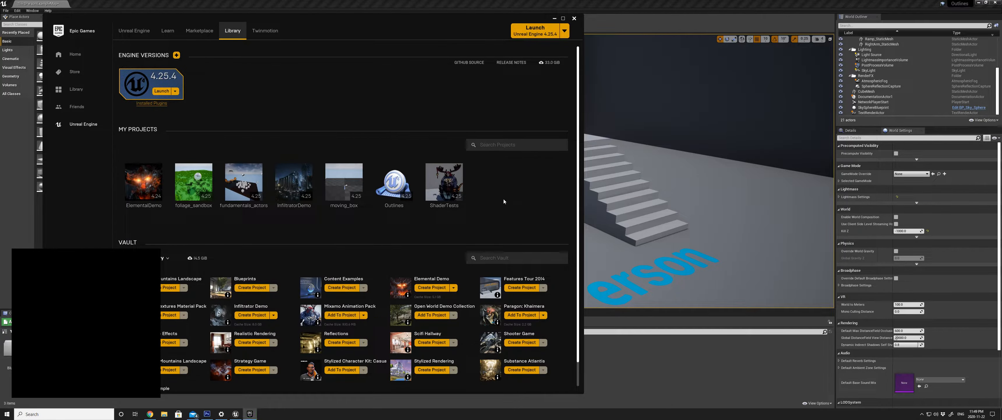
Return to the Unreal Editor and place the Mixamo_Maw blueprint from MixamoAnimPack on the floor in front of the stairs.
{"action": "left_click", "coordinate": [670, 3]}
{"action": "left_click", "coordinate": [119, 321]}
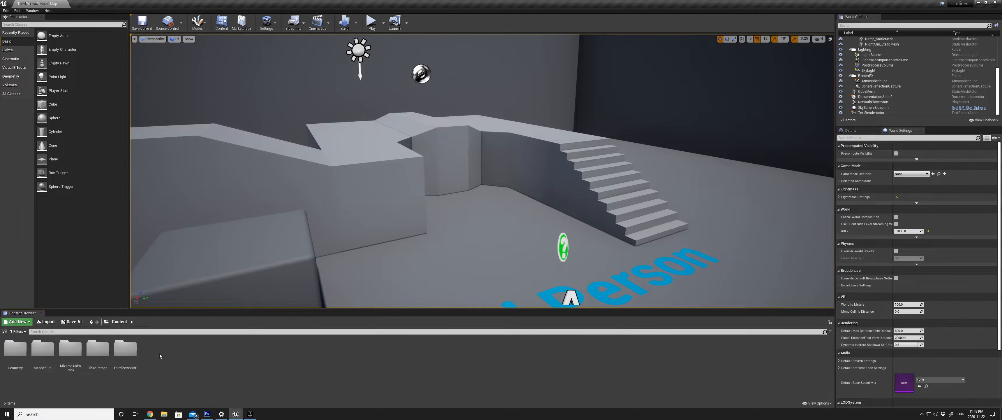
{"action": "double_click", "coordinate": [75, 360]}
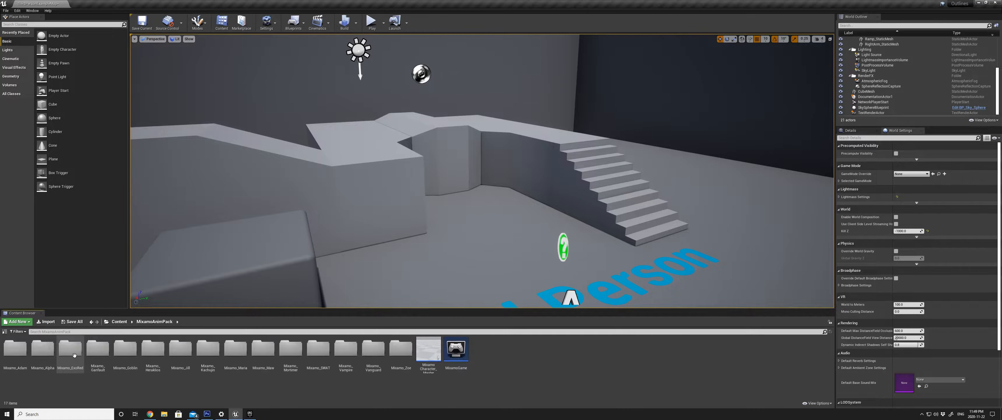
{"action": "double_click", "coordinate": [263, 352]}
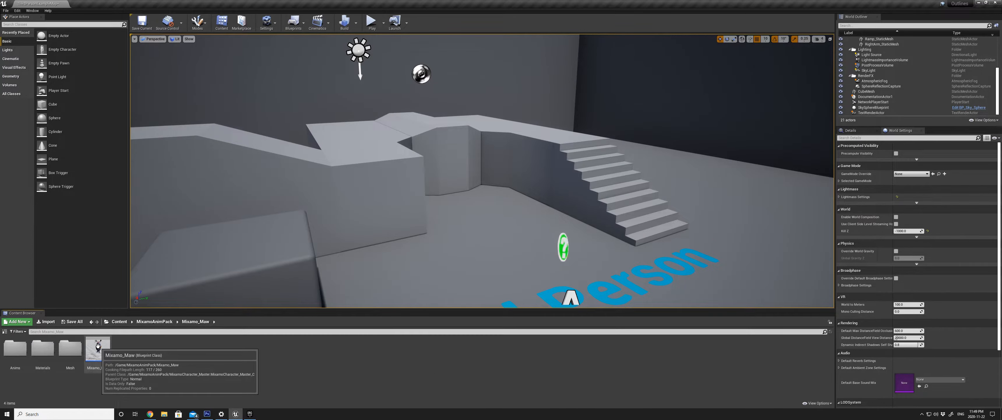
{"action": "left_click_drag", "start_coordinate": [98, 345], "coordinate": [488, 129]}
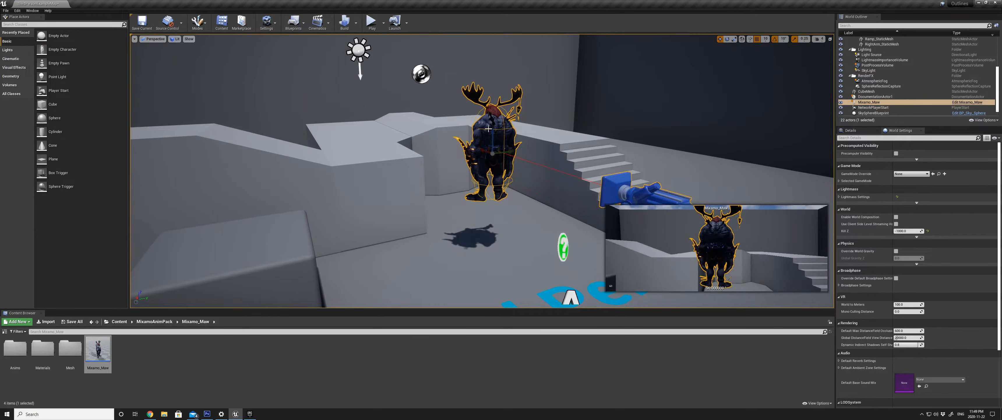
{"action": "key", "text": "ctrl+z"}
Rotate the Mixamo_Maw character about its vertical axis to face the view and switch the viewport to game view.
{"action": "key", "text": "e"}
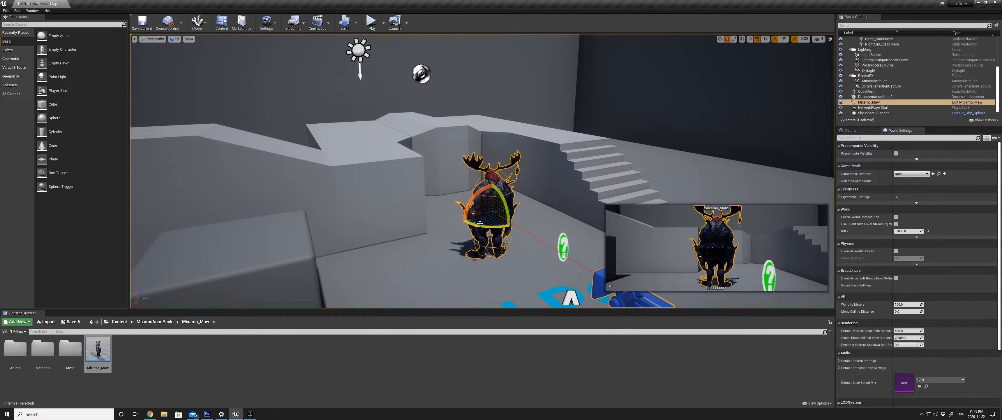
{"action": "left_click_drag", "start_coordinate": [493, 224], "coordinate": [451, 226]}
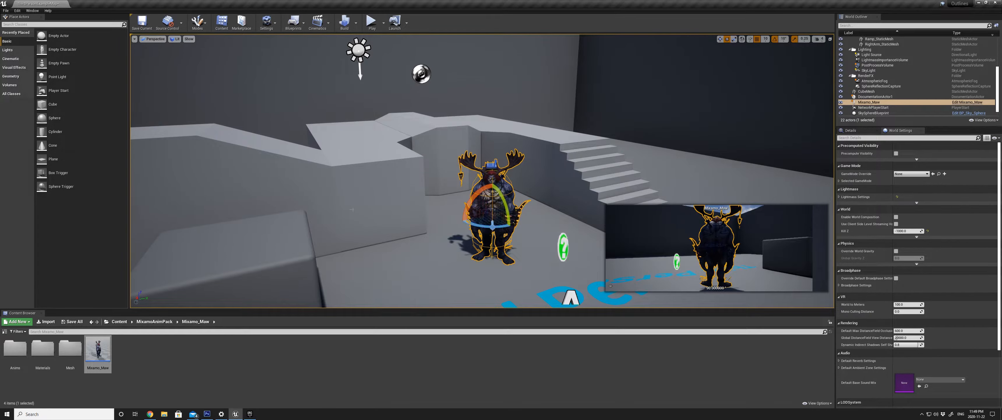
{"action": "key", "text": "g"}
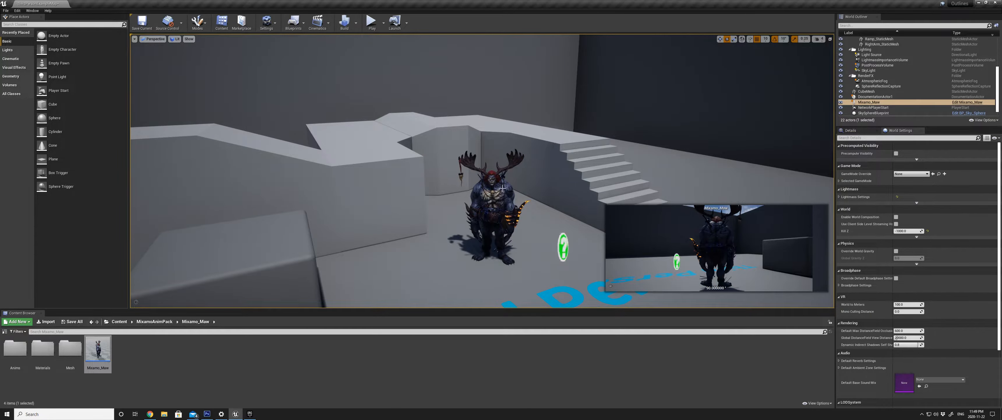
{"action": "left_click", "coordinate": [497, 251]}
{"action": "right_click_drag", "start_coordinate": [497, 251], "coordinate": [475, 229]}
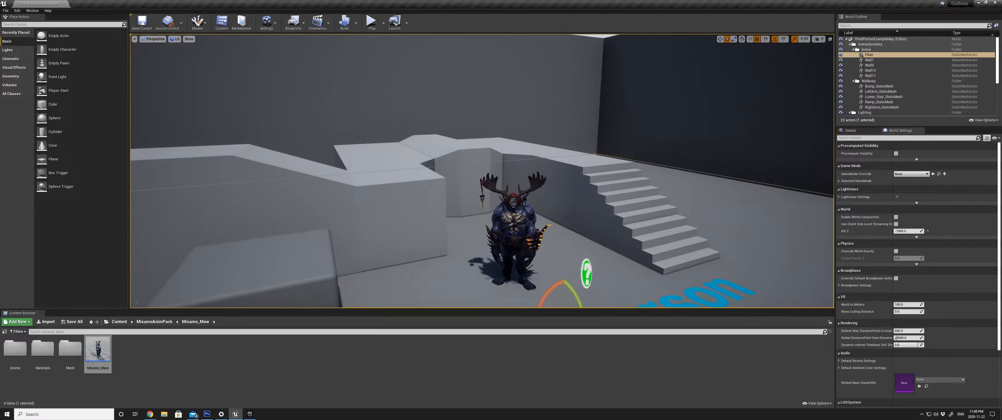
Play the level in the editor, walk the player forward and stop the session.
{"action": "left_click", "coordinate": [372, 23]}
{"action": "key", "text": "w"}
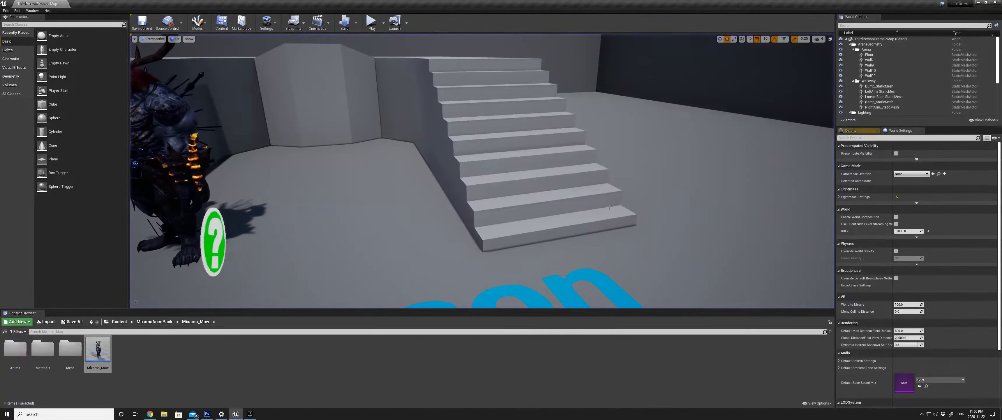
{"action": "key", "text": "Escape"}
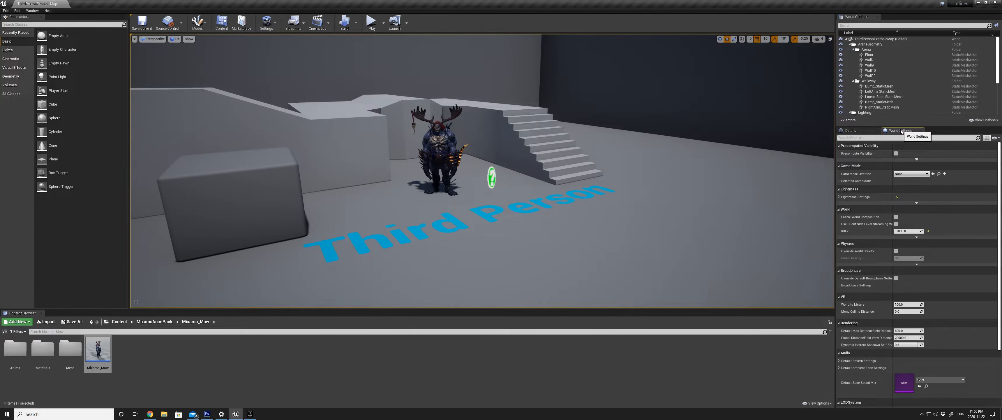
Set the world's GameMode Override to ThirdPersonGameMode and its Default Pawn Class to Mixamo_Maw.
{"action": "left_click", "coordinate": [839, 180]}
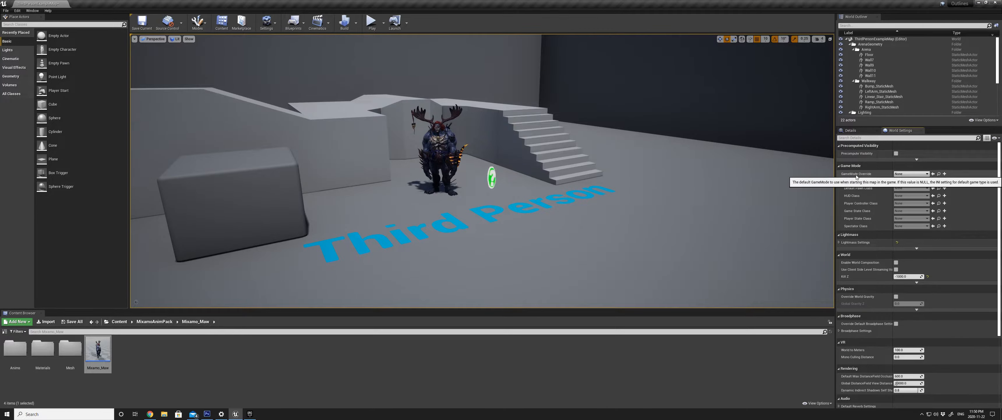
{"action": "left_click", "coordinate": [910, 173]}
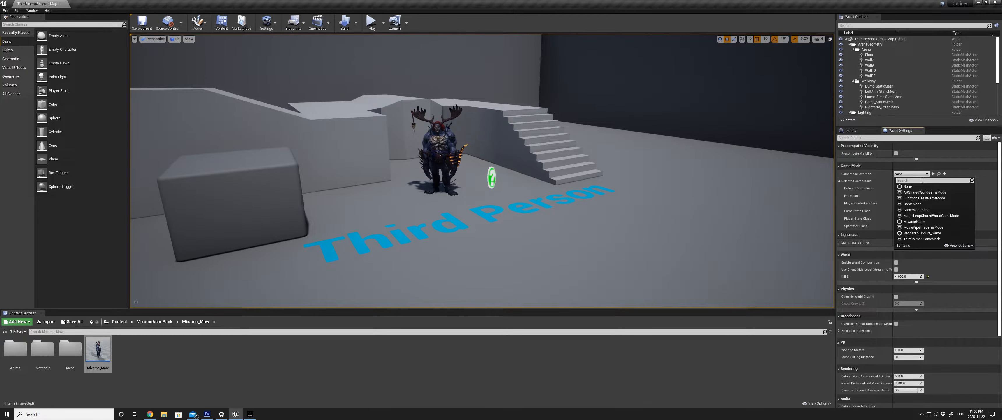
{"action": "left_click", "coordinate": [918, 239]}
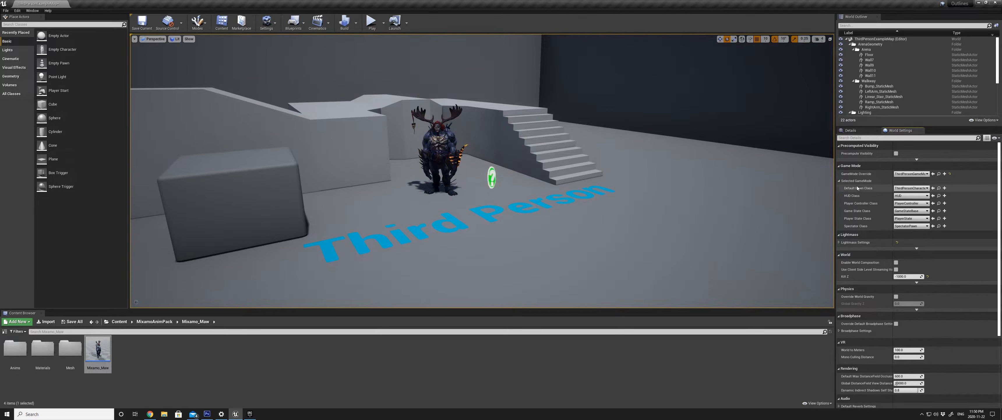
{"action": "left_click", "coordinate": [922, 188]}
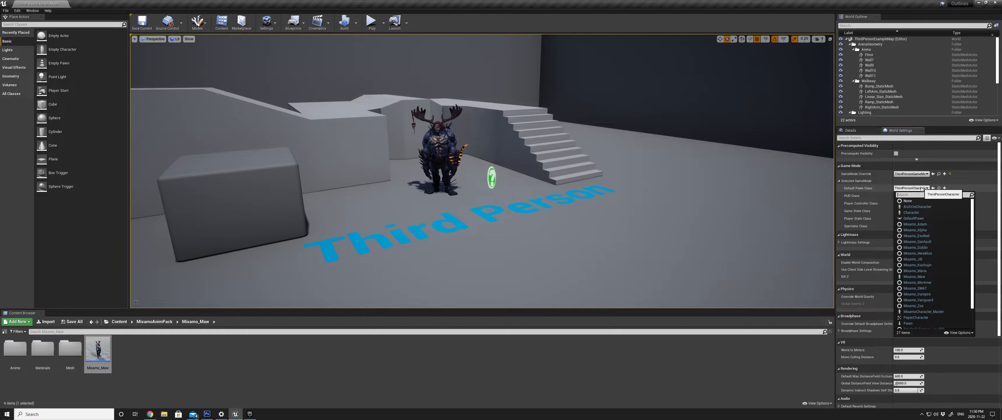
{"action": "scroll", "coordinate": [926, 261], "scroll_direction": "down", "scroll_amount": 2}
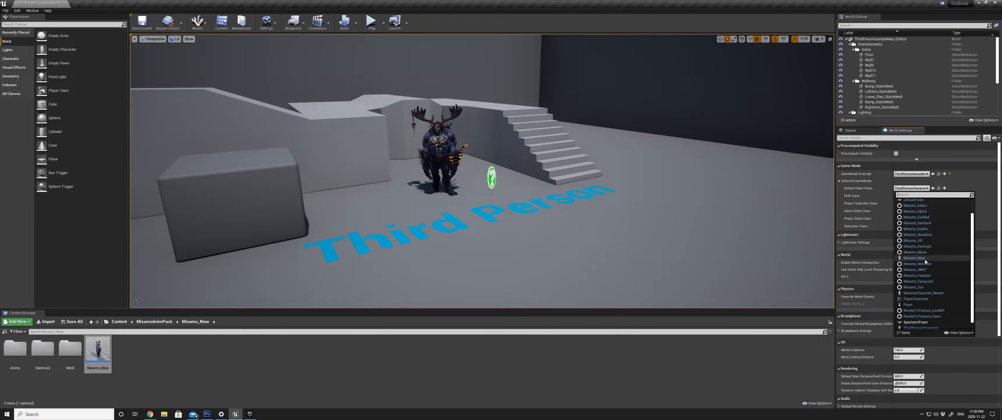
{"action": "left_click", "coordinate": [915, 257]}
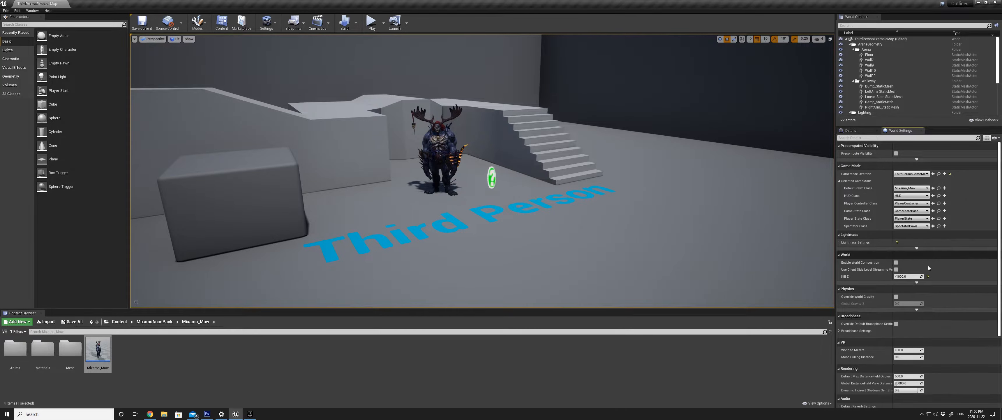
Playtest the level as the Mixamo_Maw pawn, running and jumping around the stairs and platforms, and stop the session.
{"action": "left_click", "coordinate": [372, 24]}
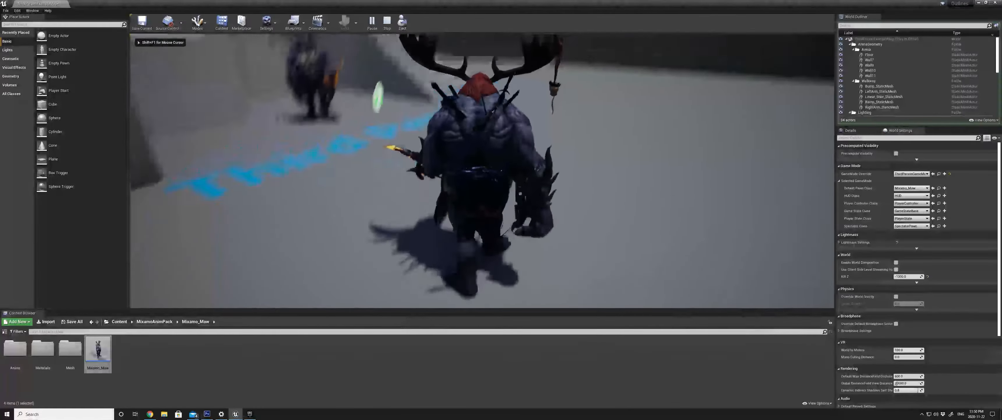
{"action": "key", "text": "w"}
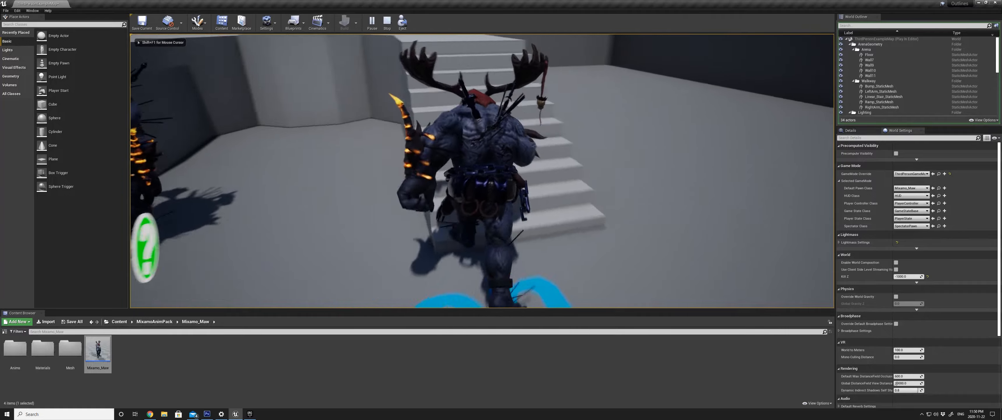
{"action": "key", "text": "w"}
{"action": "key", "text": "space"}
{"action": "key", "text": "space"}
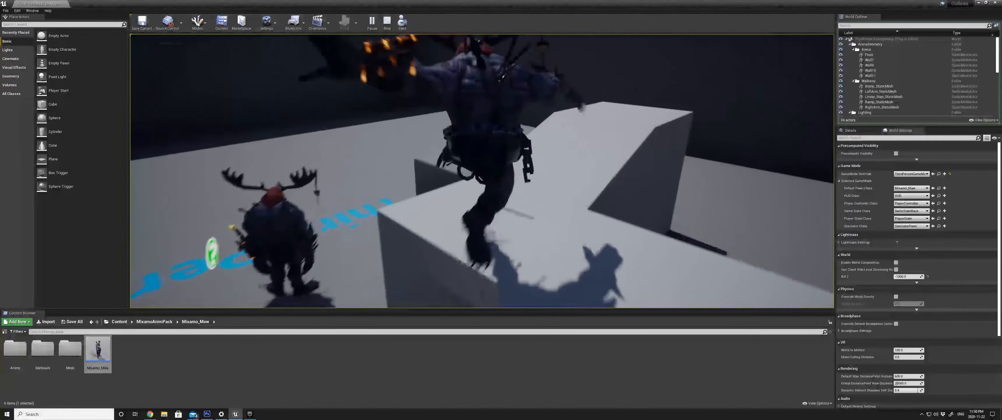
{"action": "key", "text": "w"}
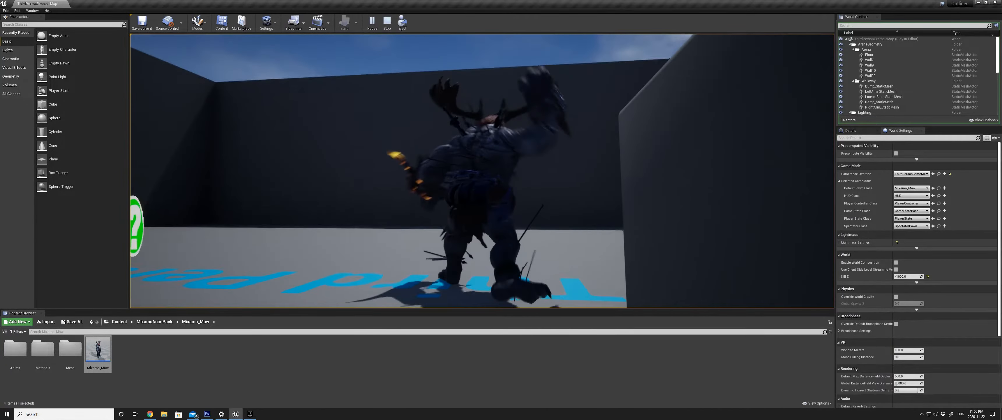
{"action": "key", "text": "Escape"}
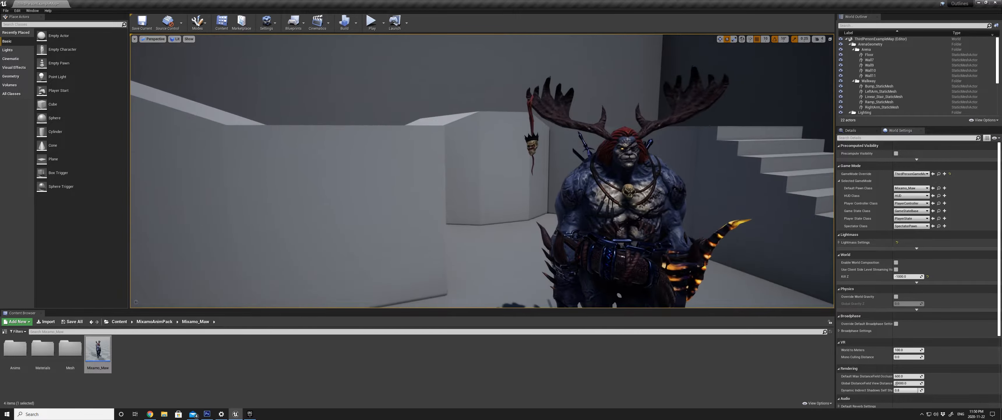
Open the Mixamo_Maw character in the full Blueprint Editor and show its component preview with the capsule component selected.
{"action": "left_click", "coordinate": [147, 357]}
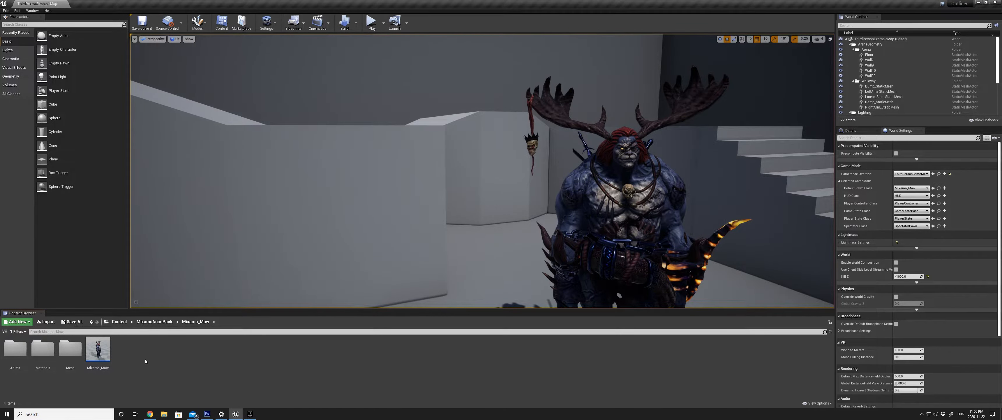
{"action": "left_click", "coordinate": [98, 352]}
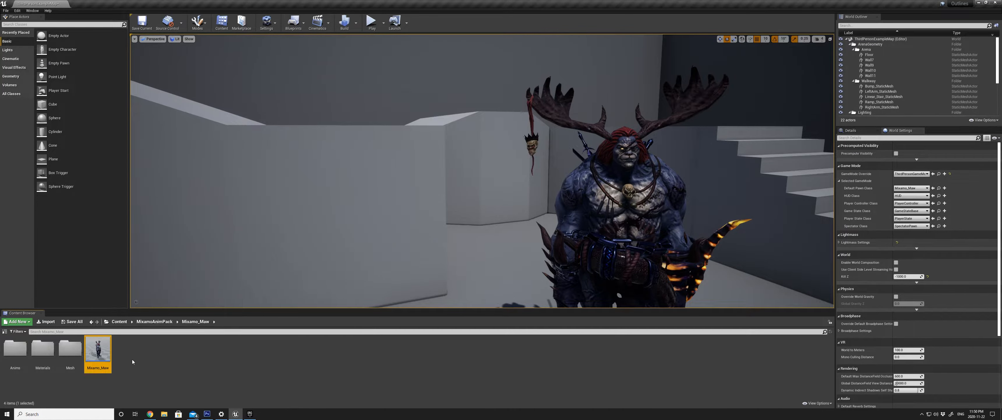
{"action": "double_click", "coordinate": [107, 354]}
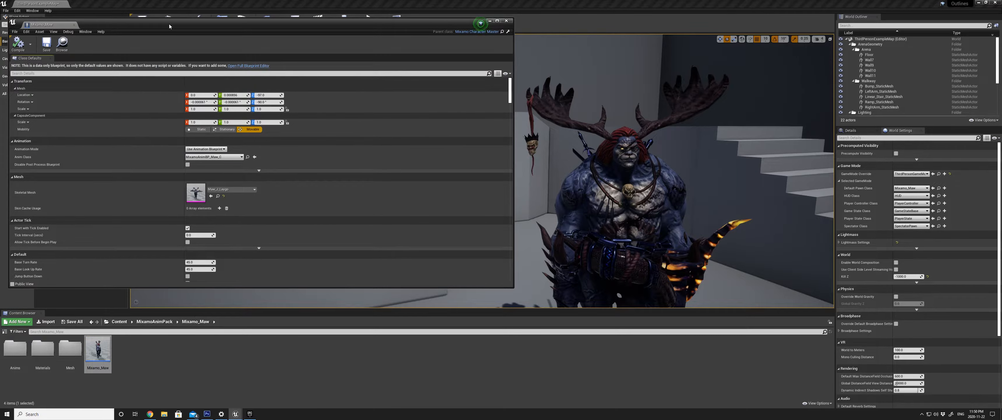
{"action": "left_click_drag", "start_coordinate": [169, 26], "coordinate": [174, 36]}
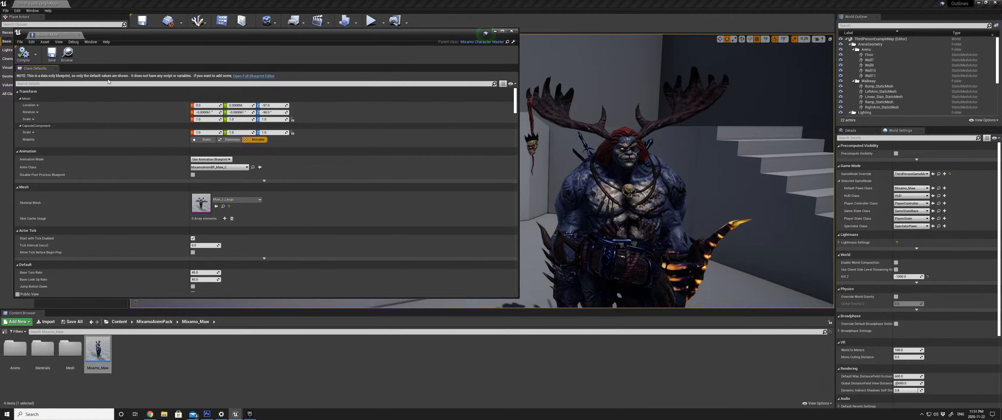
{"action": "left_click", "coordinate": [253, 75]}
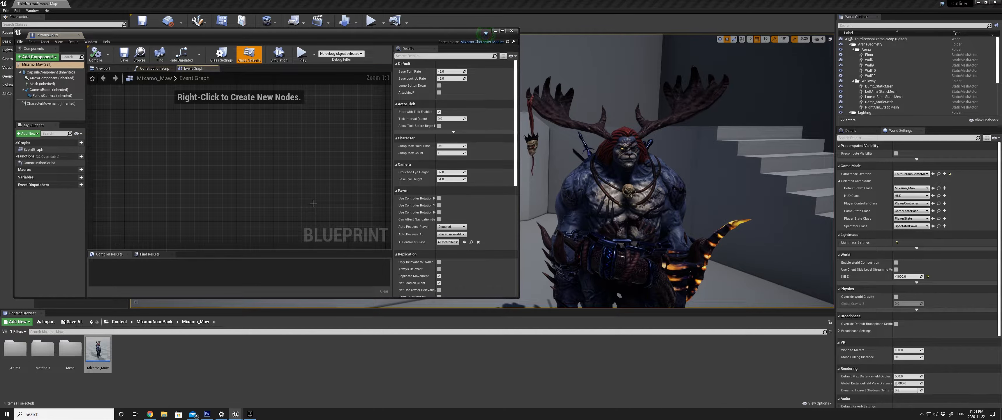
{"action": "left_click_drag", "start_coordinate": [159, 34], "coordinate": [162, 36]}
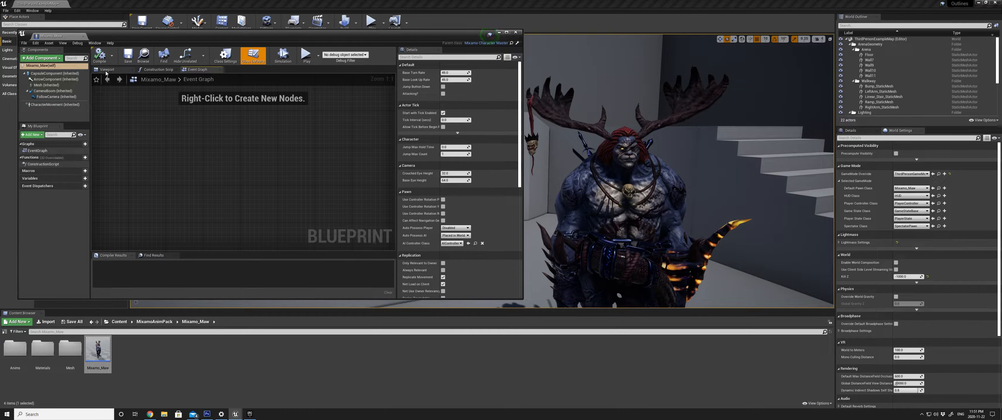
{"action": "left_click", "coordinate": [54, 73]}
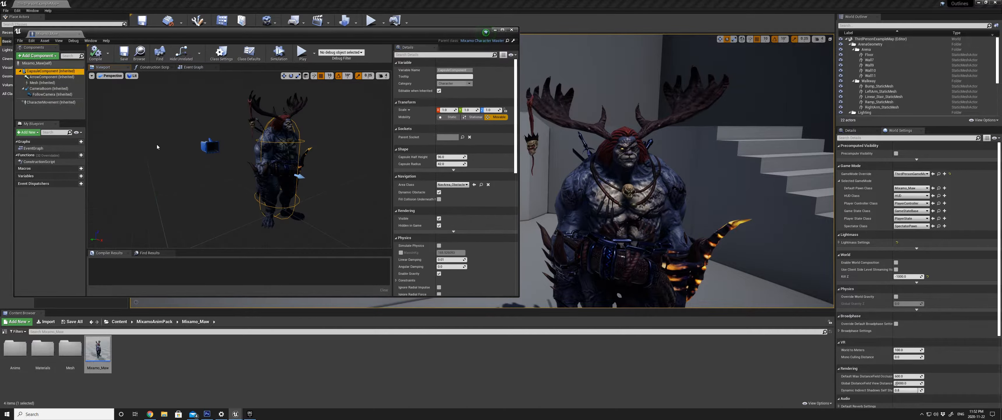
Duplicate the character's inherited Mesh component and name the copy Outlines.
{"action": "left_click", "coordinate": [45, 83]}
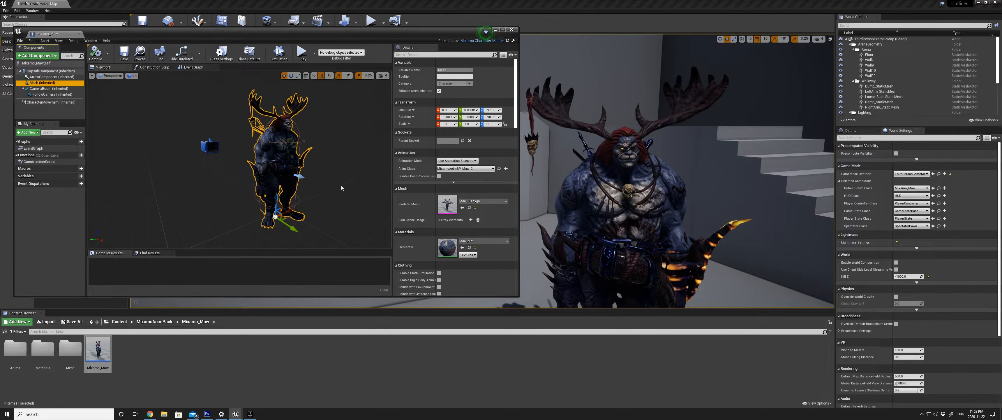
{"action": "right_click", "coordinate": [48, 83]}
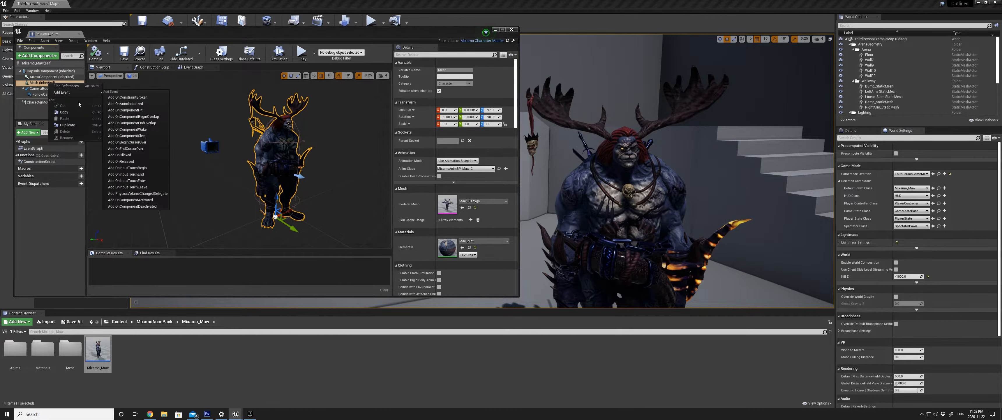
{"action": "left_click", "coordinate": [67, 124]}
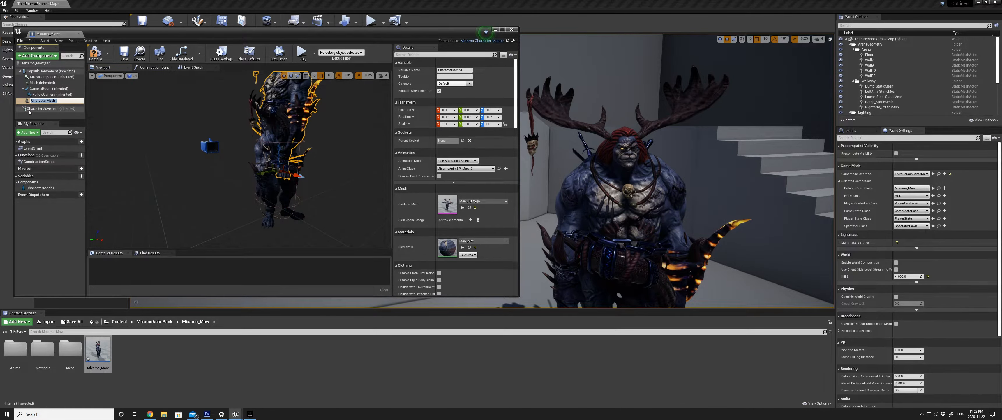
{"action": "type", "text": "Outlines"}
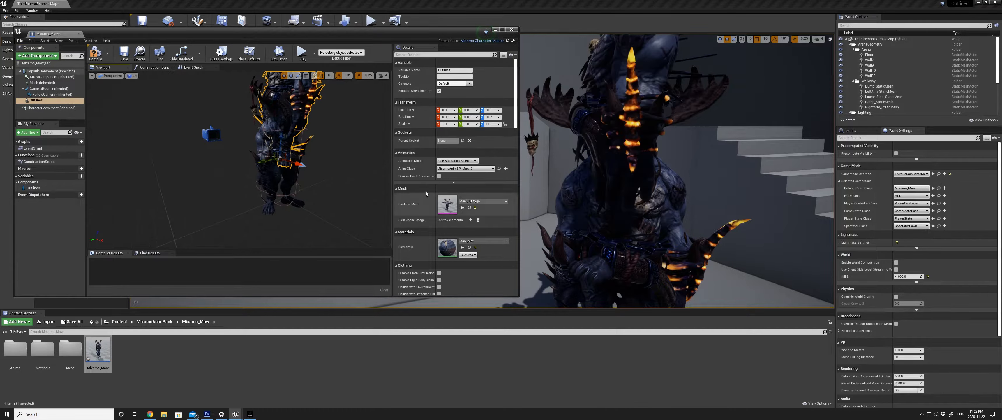
{"action": "key", "text": "Return"}
Compare the position and orientation of the Outlines copy with the original Mesh in the blueprint preview.
{"action": "middle_click_drag", "start_coordinate": [213, 217], "coordinate": [235, 151]}
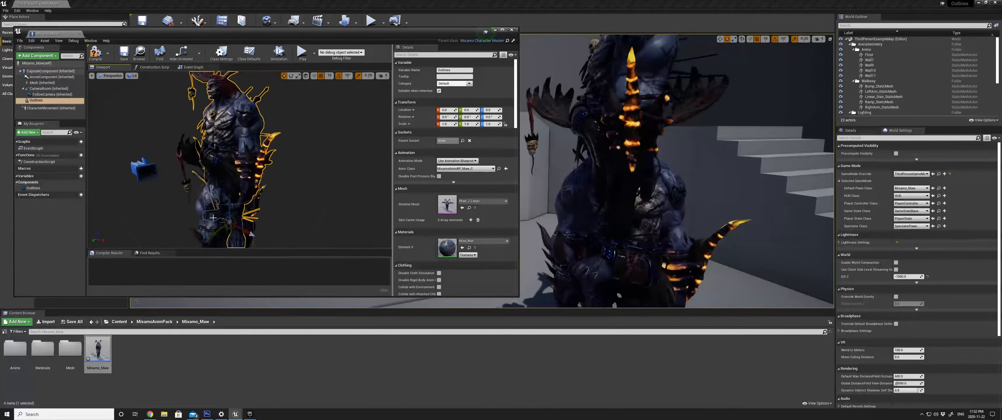
{"action": "left_click", "coordinate": [213, 217]}
{"action": "right_click_drag", "start_coordinate": [214, 217], "coordinate": [230, 192]}
{"action": "middle_click_drag", "start_coordinate": [213, 217], "coordinate": [172, 263]}
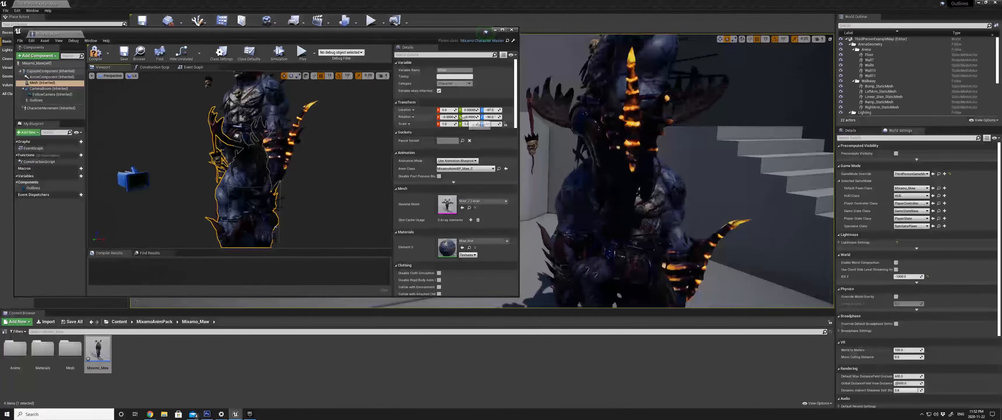
{"action": "left_click", "coordinate": [255, 100]}
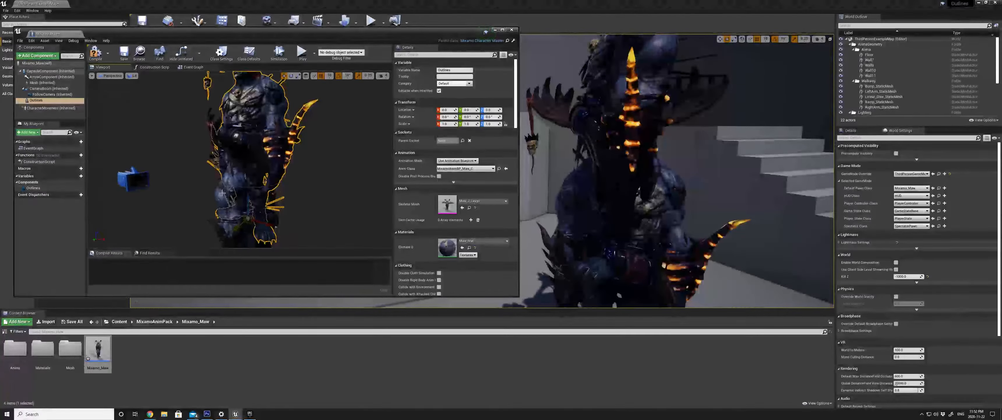
{"action": "left_click", "coordinate": [229, 228]}
{"action": "left_click", "coordinate": [262, 117]}
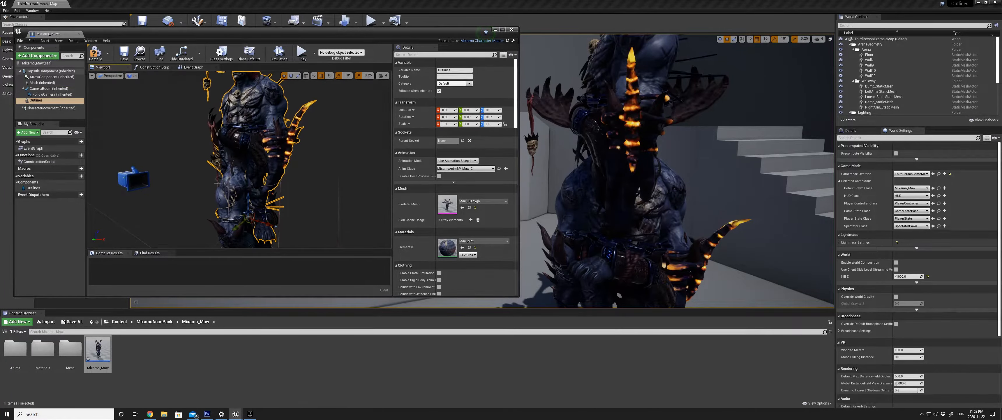
{"action": "left_click", "coordinate": [272, 231]}
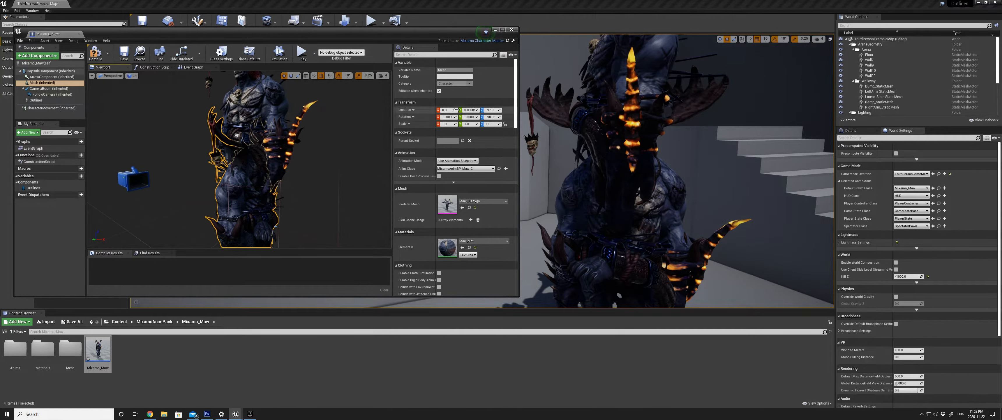
{"action": "left_click", "coordinate": [266, 95]}
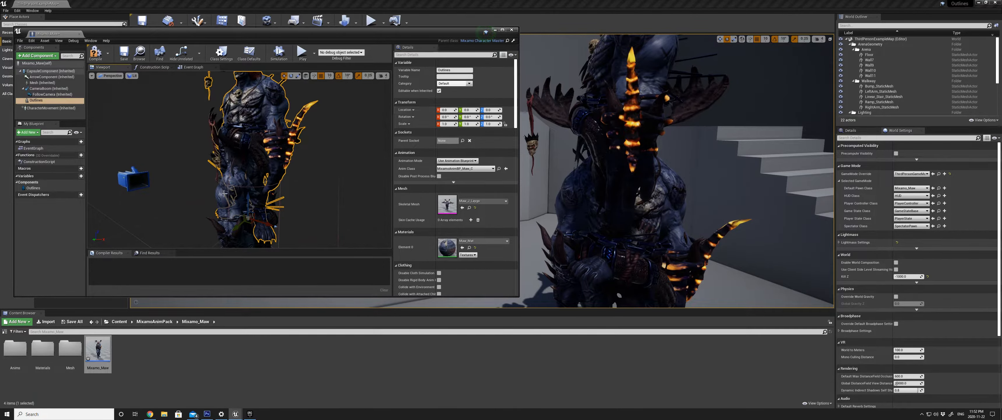
Match the Outlines component's transform to the Mesh, with location Z -97.0 and rotation Z -90.0.
{"action": "left_click", "coordinate": [42, 82]}
{"action": "left_click", "coordinate": [470, 110]}
{"action": "left_click", "coordinate": [272, 155]}
{"action": "key", "text": "ctrl+z"}
{"action": "key", "text": "ctrl+z"}
{"action": "key", "text": "ctrl+z"}
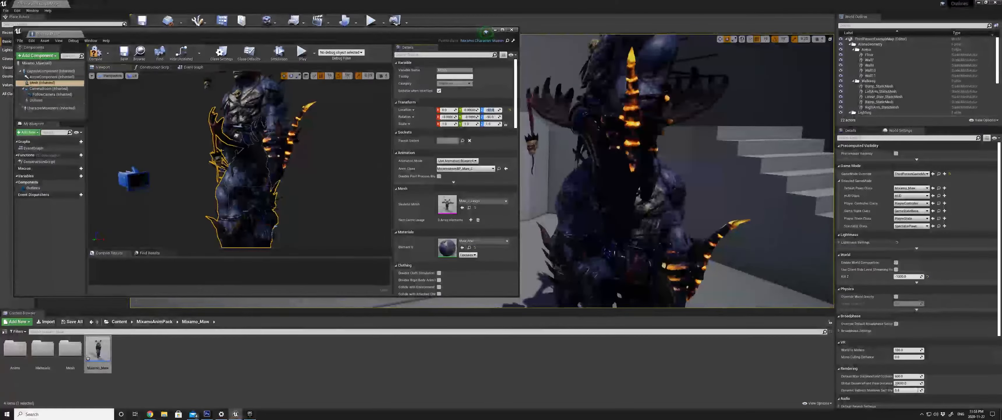
{"action": "key", "text": "ctrl+z"}
{"action": "key", "text": "ctrl+z"}
{"action": "key", "text": "ctrl+z"}
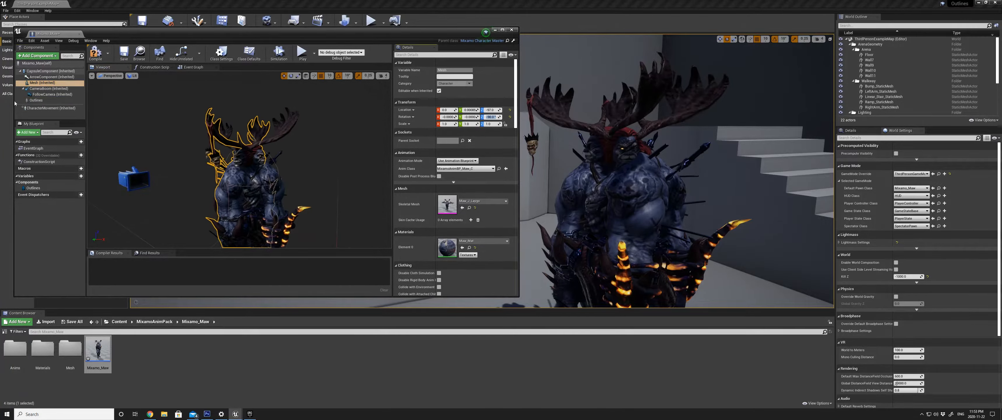
Check the overlap of the two meshes up close and compile the Mixamo_Maw blueprint.
{"action": "middle_click_drag", "start_coordinate": [303, 145], "coordinate": [384, 172]}
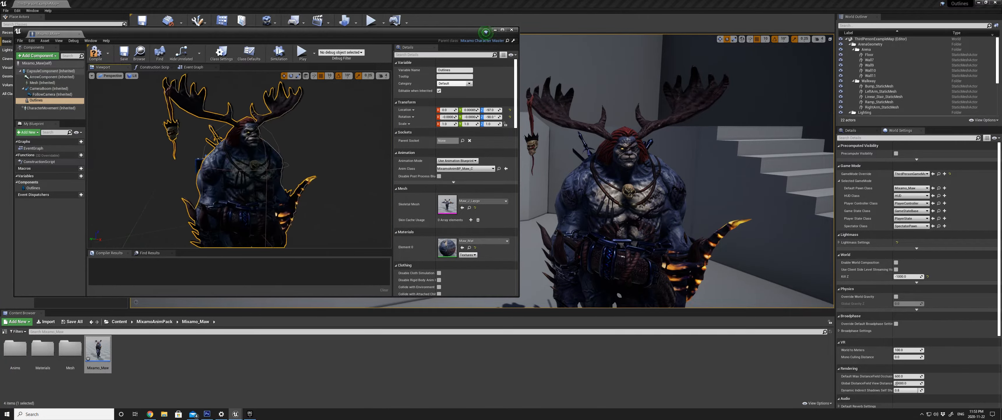
{"action": "scroll", "coordinate": [304, 145], "scroll_direction": "up", "scroll_amount": 5}
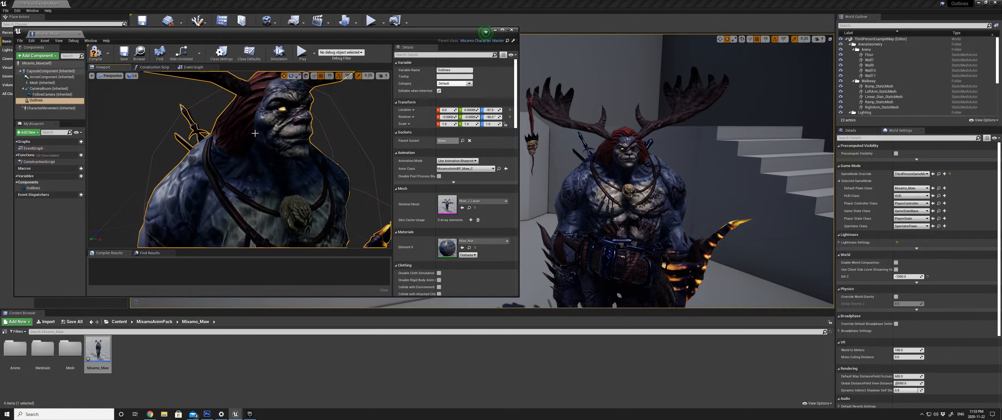
{"action": "scroll", "coordinate": [293, 112], "scroll_direction": "down", "scroll_amount": 3}
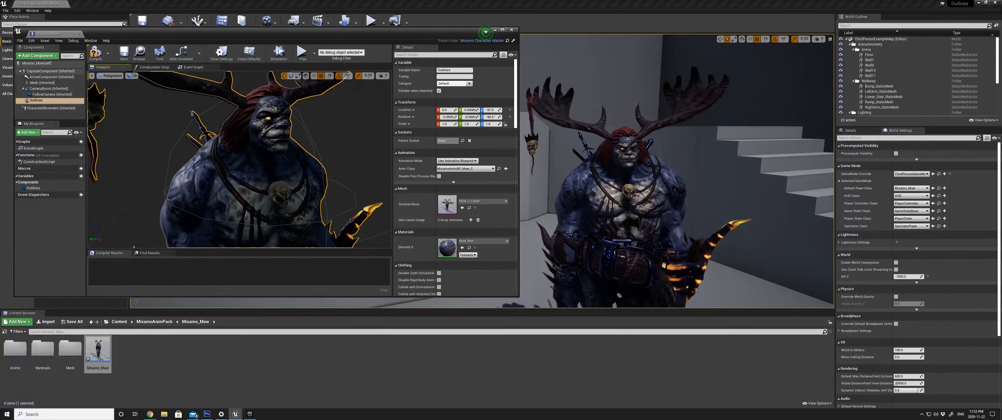
{"action": "left_click", "coordinate": [97, 52]}
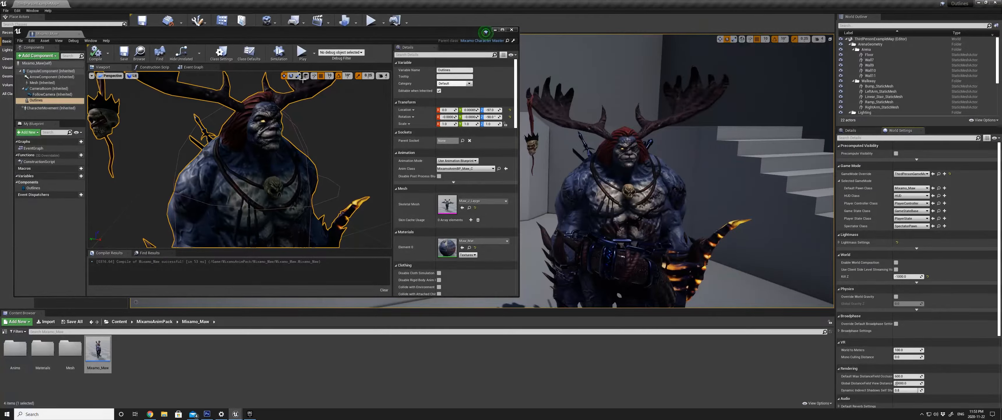
{"action": "left_click_drag", "start_coordinate": [148, 33], "coordinate": [143, 38]}
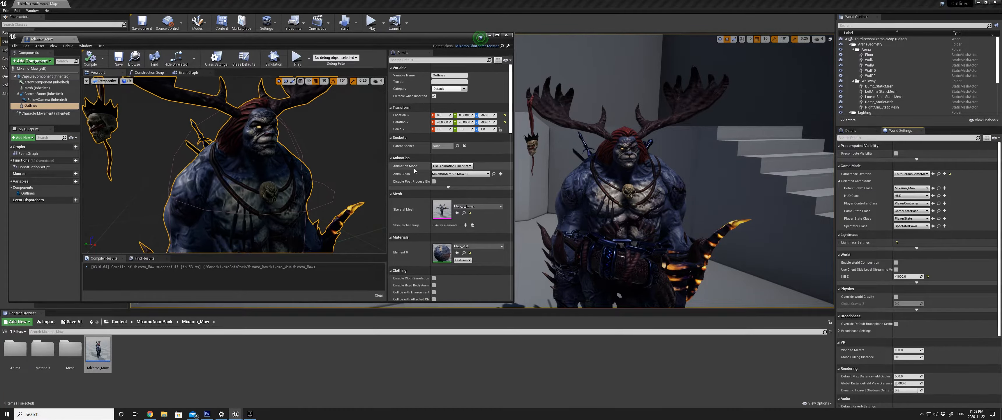
Create a new material named M_Outlines in the Mixamo_Maw Materials folder.
{"action": "scroll", "coordinate": [191, 209], "scroll_direction": "down", "scroll_amount": 4}
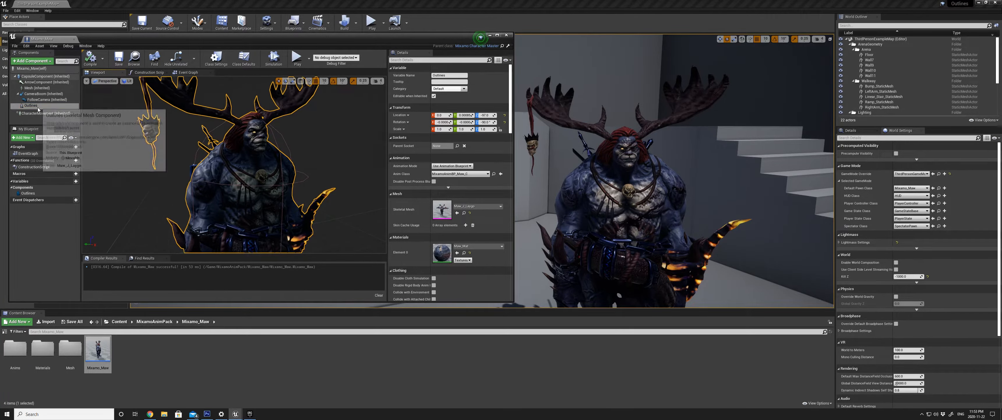
{"action": "double_click", "coordinate": [43, 348]}
{"action": "right_click", "coordinate": [207, 374]}
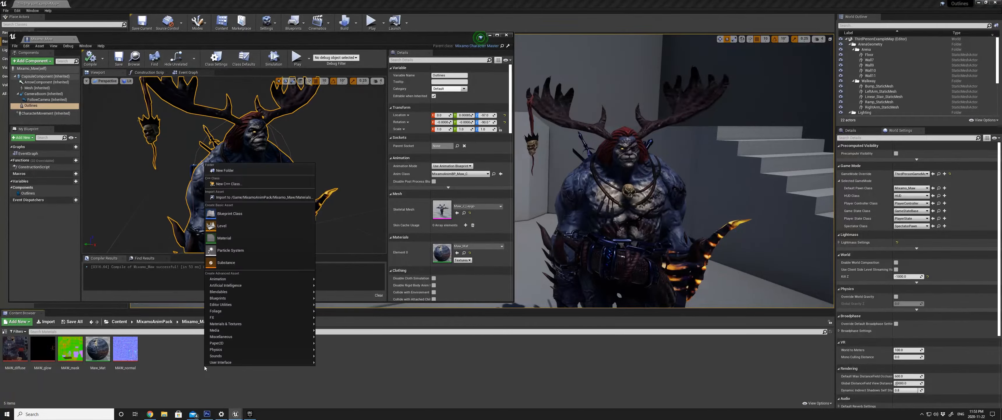
{"action": "left_click", "coordinate": [234, 240]}
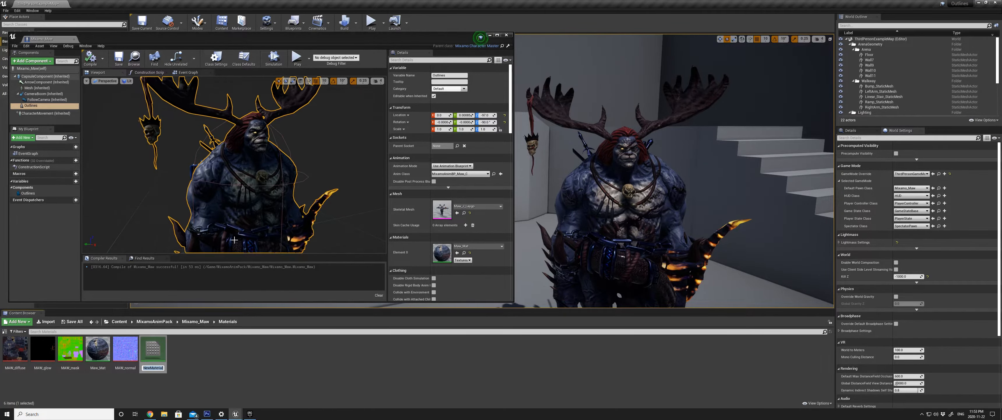
{"action": "type", "text": "M_"}
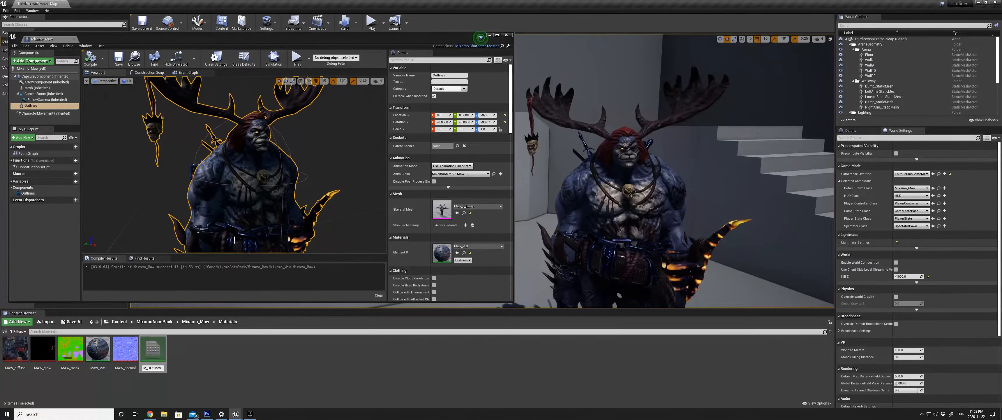
{"action": "type", "text": "Outlines"}
{"action": "key", "text": "Return"}
Assign M_Outlines as the Element 0 material of the Outlines component and compile the blueprint.
{"action": "mouse_move", "coordinate": [153, 349]}
{"action": "left_mouse_down"}
{"action": "mouse_move", "coordinate": [235, 316]}
{"action": "mouse_move", "coordinate": [156, 343]}
{"action": "left_mouse_up"}
{"action": "left_click", "coordinate": [29, 106]}
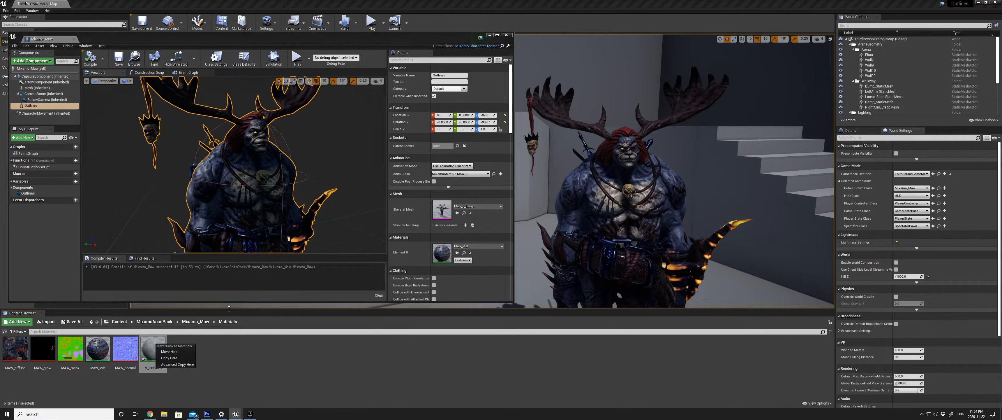
{"action": "left_click", "coordinate": [175, 371]}
{"action": "left_click_drag", "start_coordinate": [153, 353], "coordinate": [466, 251]}
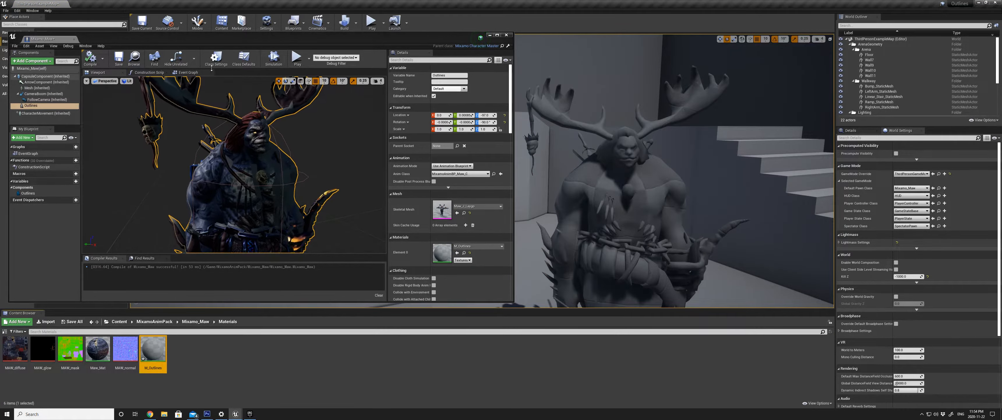
{"action": "left_click", "coordinate": [92, 59]}
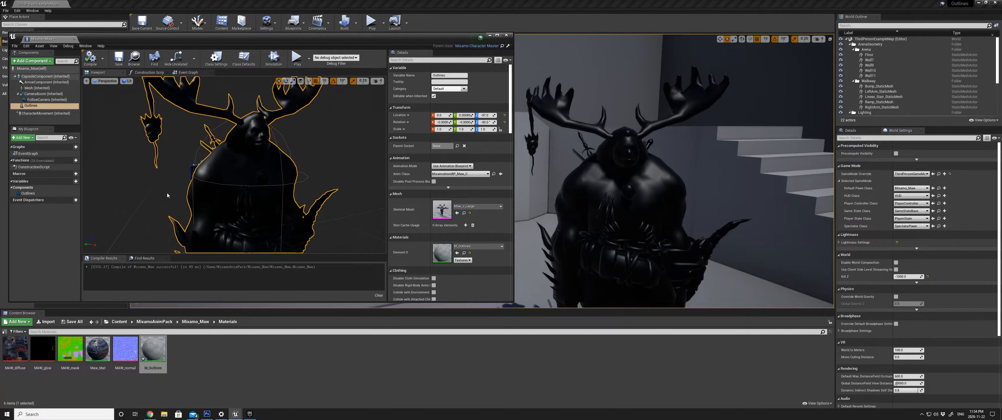
Open the M_Outlines material for editing and set its blend mode to Masked.
{"action": "left_click_drag", "start_coordinate": [124, 39], "coordinate": [123, 37]}
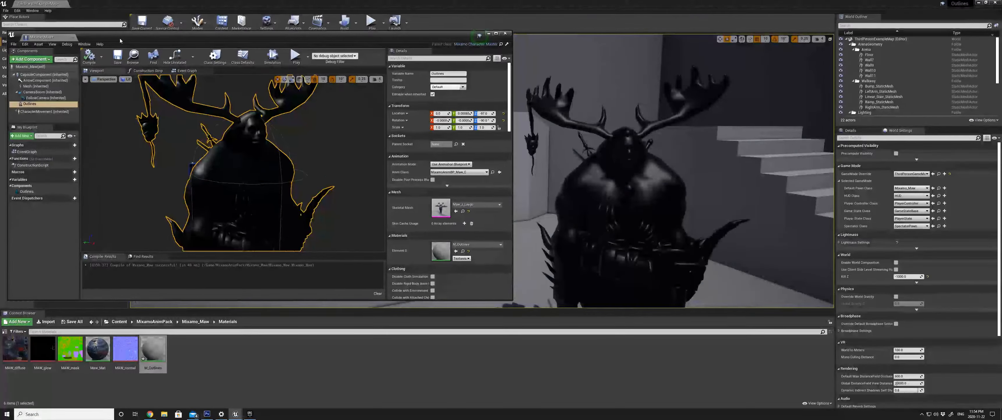
{"action": "double_click", "coordinate": [155, 350]}
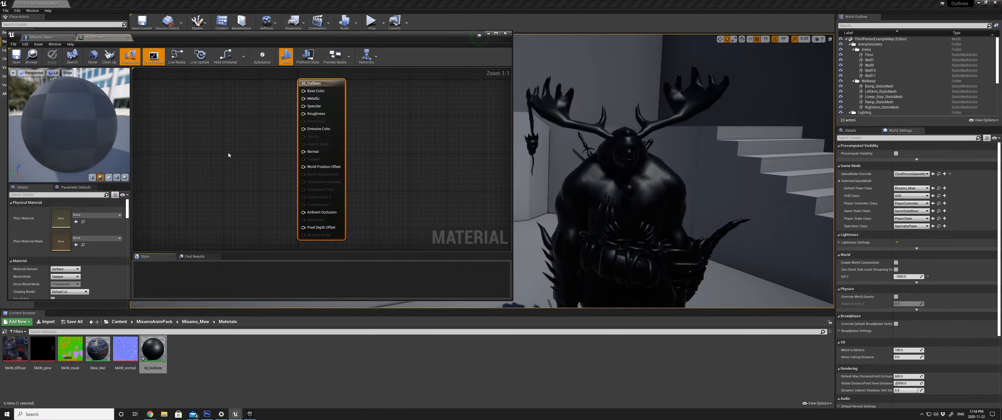
{"action": "right_click_drag", "start_coordinate": [226, 173], "coordinate": [333, 172]}
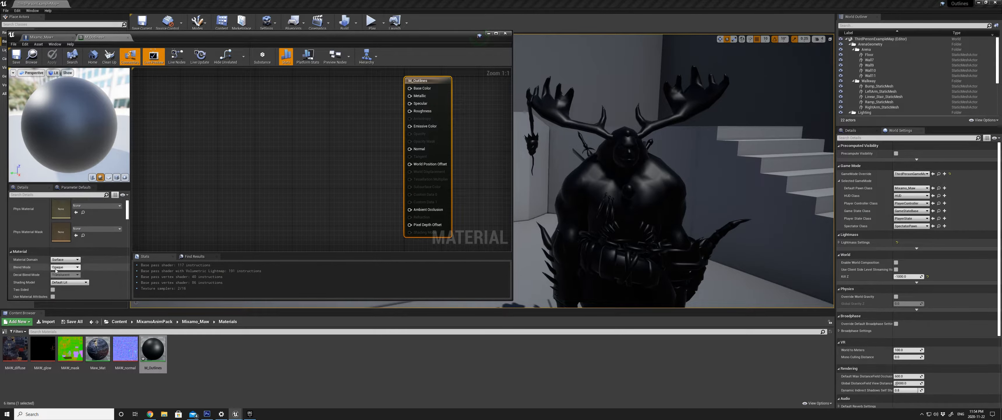
{"action": "scroll", "coordinate": [56, 270], "scroll_direction": "down", "scroll_amount": 2}
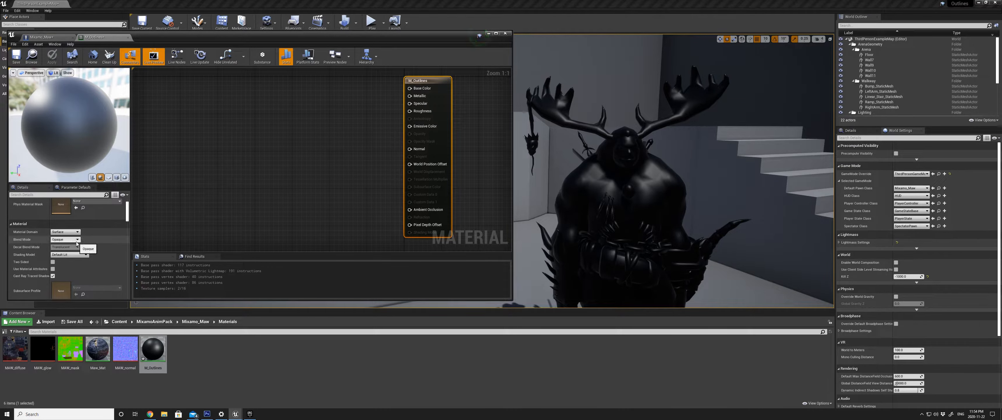
{"action": "left_click", "coordinate": [76, 240]}
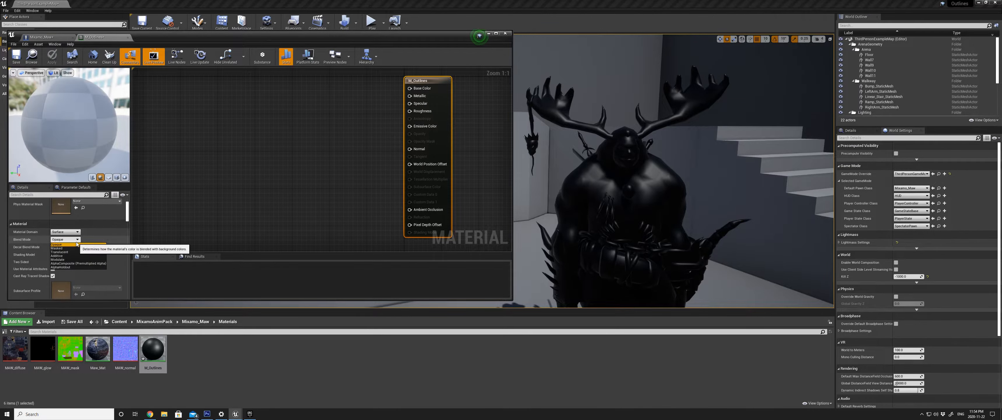
{"action": "left_click", "coordinate": [58, 248]}
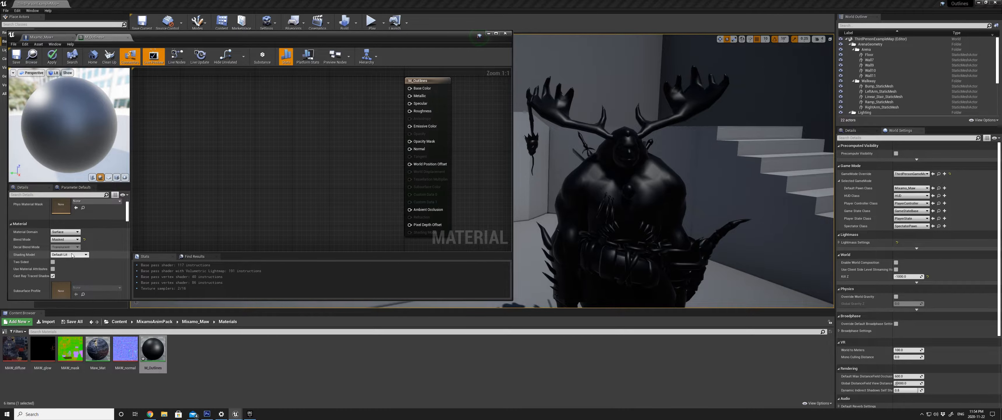
Set the M_Outlines shading model to Unlit, enable Two Sided and apply the material.
{"action": "left_click", "coordinate": [64, 255]}
{"action": "left_click", "coordinate": [63, 259]}
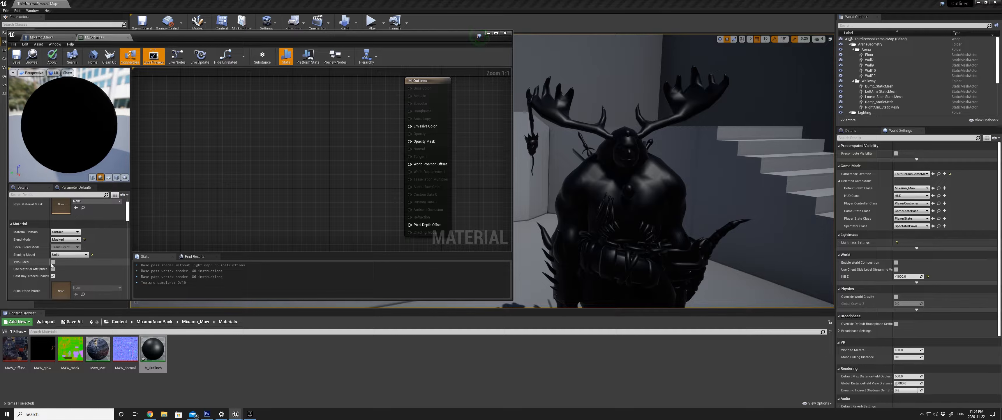
{"action": "left_click", "coordinate": [53, 262]}
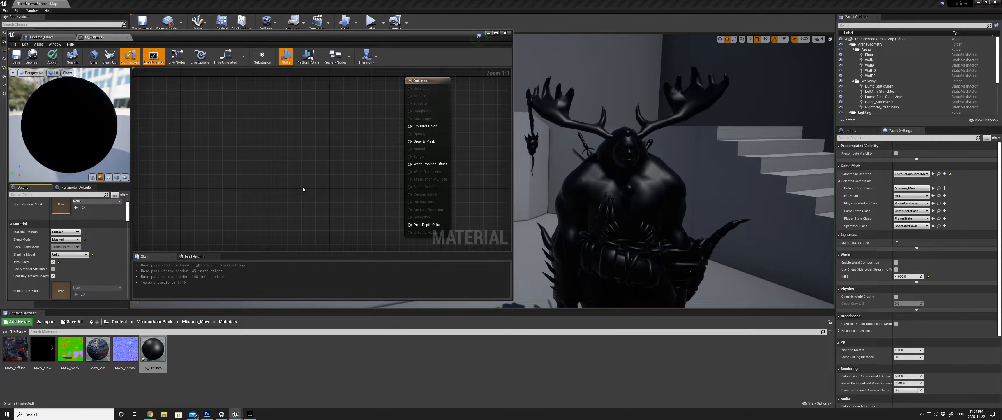
{"action": "left_click_drag", "start_coordinate": [259, 37], "coordinate": [262, 34]}
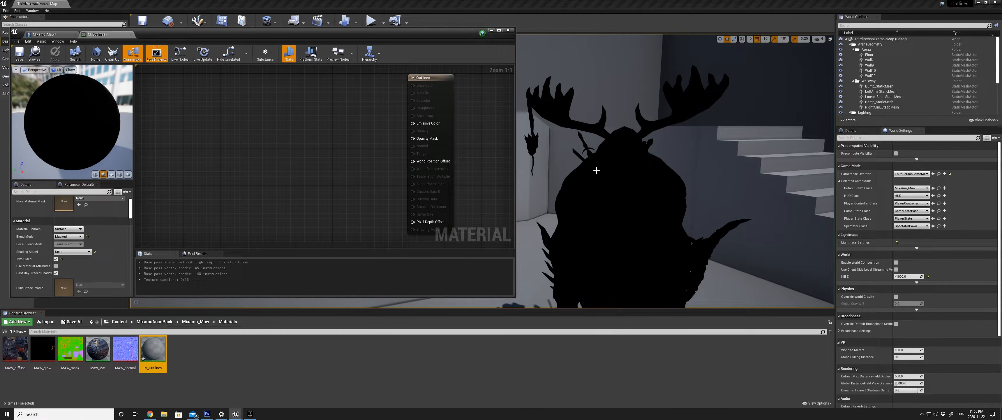
Add a TwoSidedSign node to the M_Outlines graph and connect it to Emissive Color.
{"action": "left_click", "coordinate": [291, 166]}
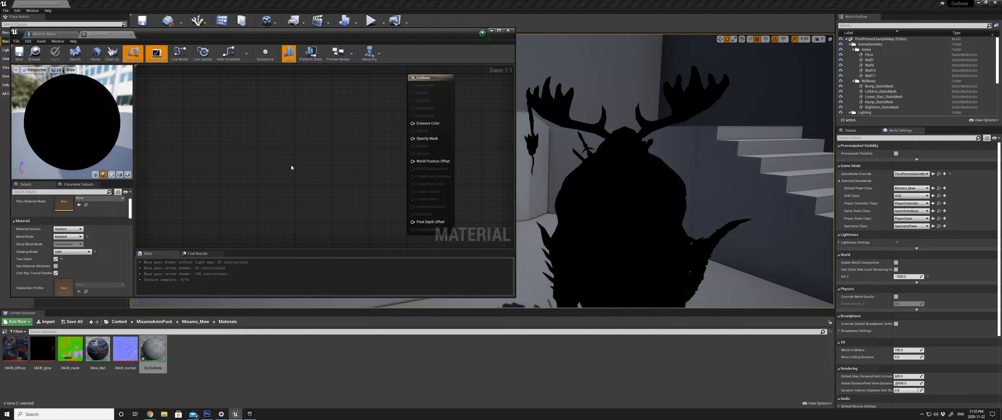
{"action": "key", "text": "ctrl+z"}
{"action": "right_click", "coordinate": [254, 139]}
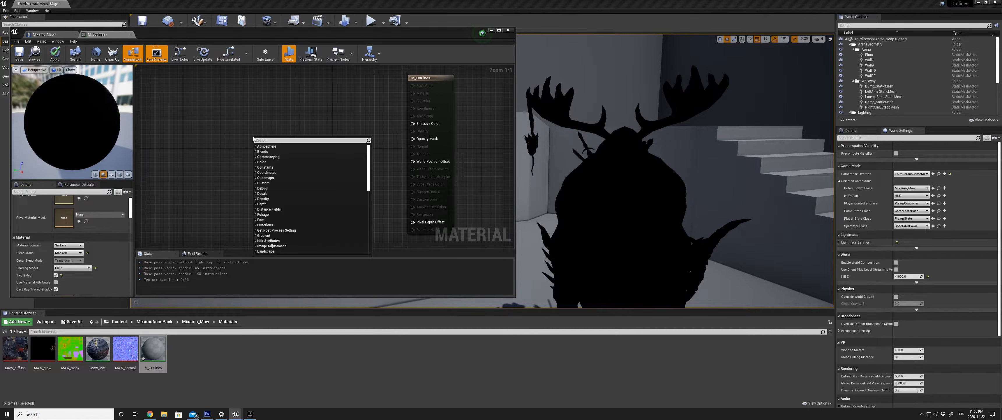
{"action": "type", "text": "twos"}
{"action": "key", "text": "BackSpace"}
{"action": "key", "text": "BackSpace"}
{"action": "key", "text": "BackSpace"}
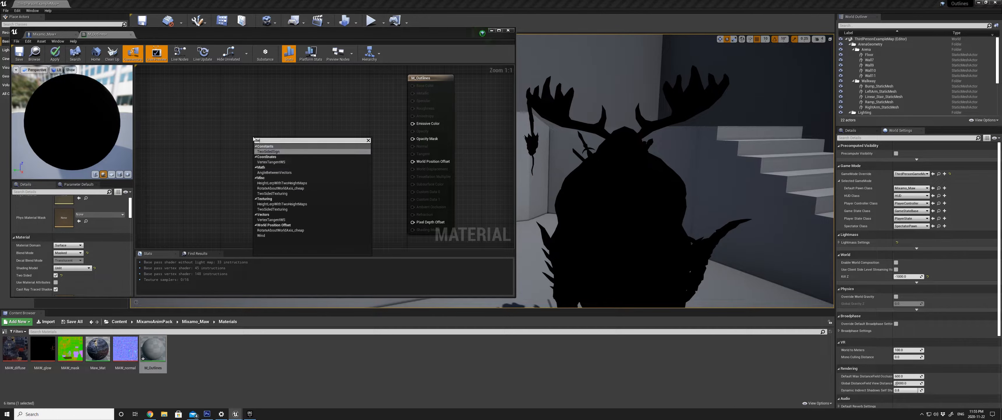
{"action": "type", "text": "wos"}
{"action": "key", "text": "Return"}
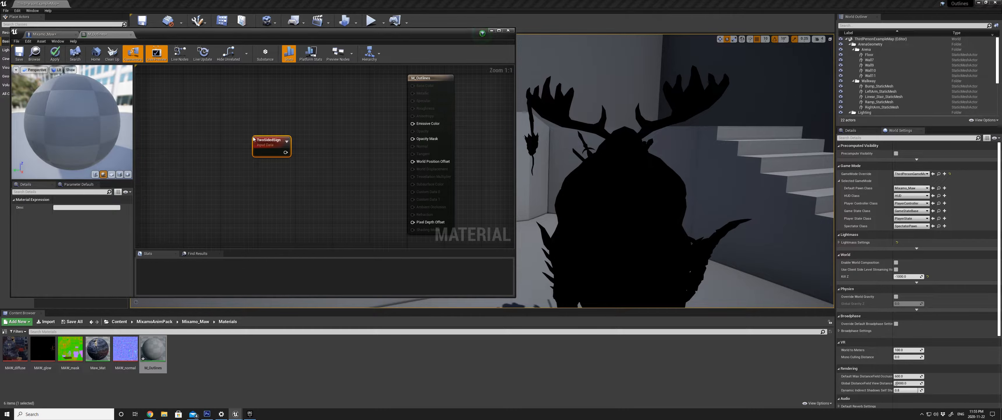
{"action": "left_click_drag", "start_coordinate": [255, 141], "coordinate": [414, 125]}
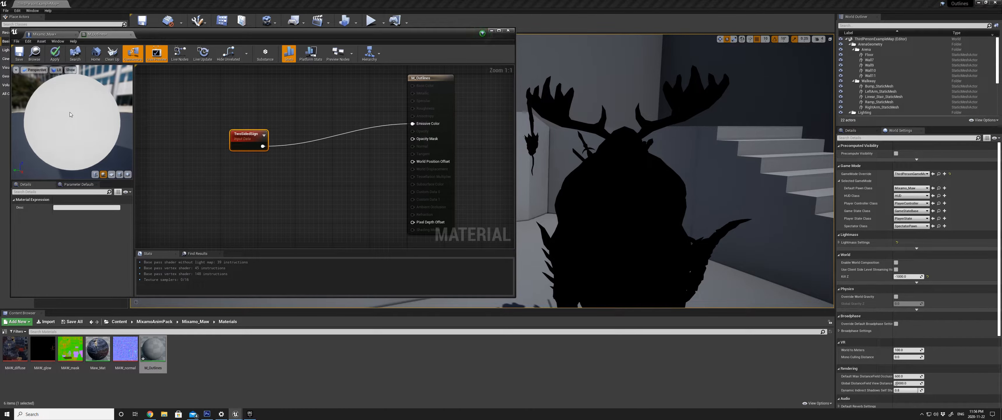
Examine the material on the preview sphere from both outside and inside the surface.
{"action": "scroll", "coordinate": [71, 113], "scroll_direction": "up", "scroll_amount": 5}
{"action": "scroll", "coordinate": [75, 131], "scroll_direction": "down", "scroll_amount": 7}
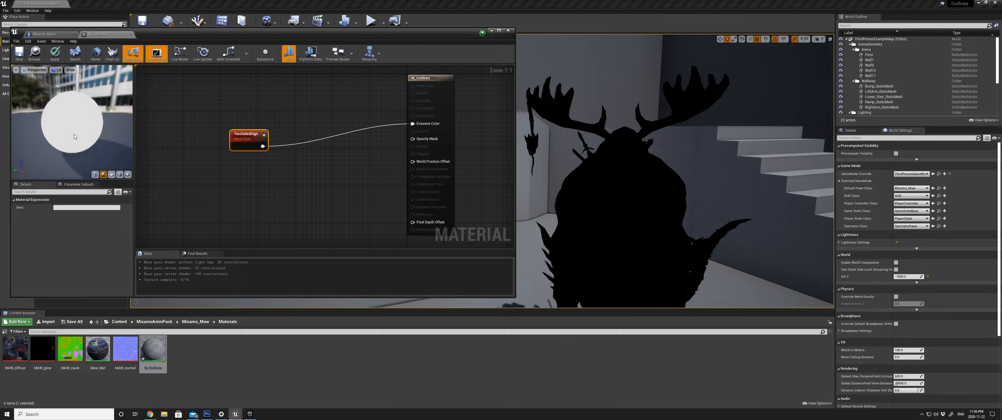
{"action": "scroll", "coordinate": [74, 134], "scroll_direction": "up", "scroll_amount": 4}
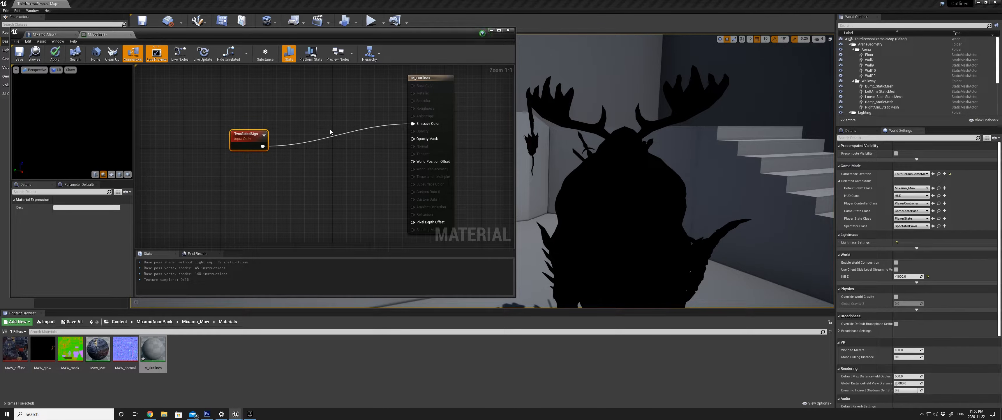
{"action": "left_click_drag", "start_coordinate": [245, 133], "coordinate": [245, 128]}
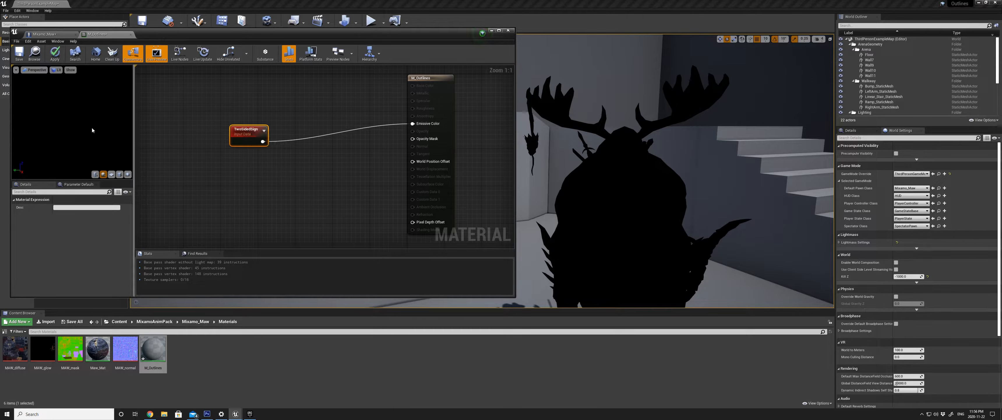
{"action": "scroll", "coordinate": [91, 128], "scroll_direction": "down", "scroll_amount": 5}
{"action": "scroll", "coordinate": [92, 128], "scroll_direction": "up", "scroll_amount": 2}
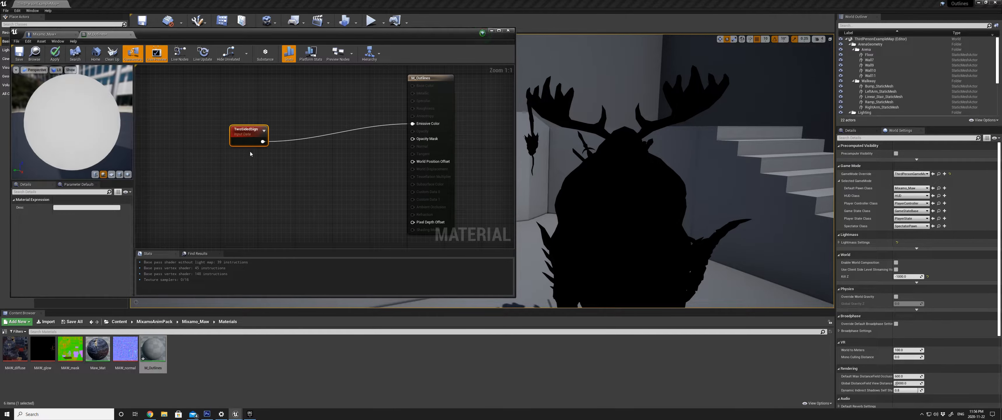
Wire the TwoSidedSign output directly into Opacity Mask as well and apply the material.
{"action": "left_click_drag", "start_coordinate": [248, 129], "coordinate": [223, 130]}
{"action": "left_click", "coordinate": [266, 168]}
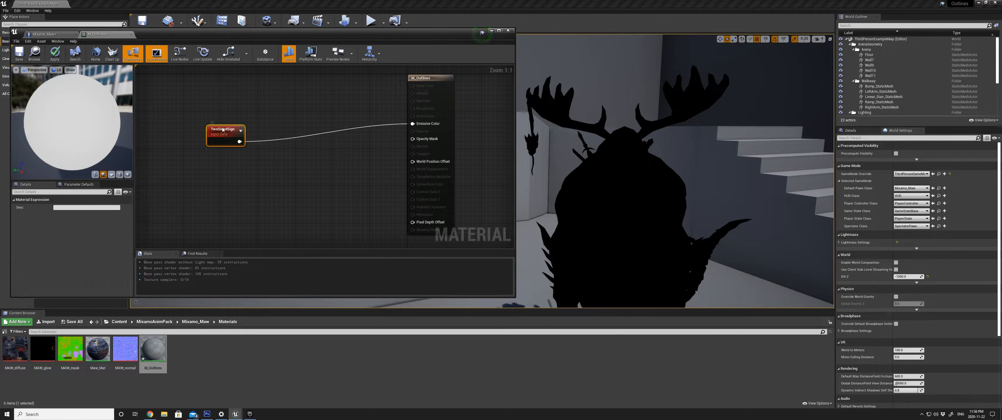
{"action": "left_click", "coordinate": [264, 190]}
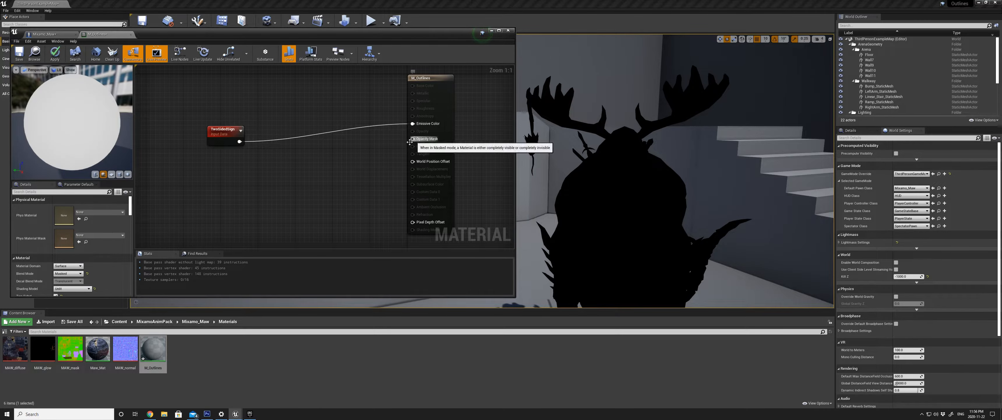
{"action": "left_click_drag", "start_coordinate": [221, 130], "coordinate": [236, 134]}
{"action": "left_click", "coordinate": [281, 171]}
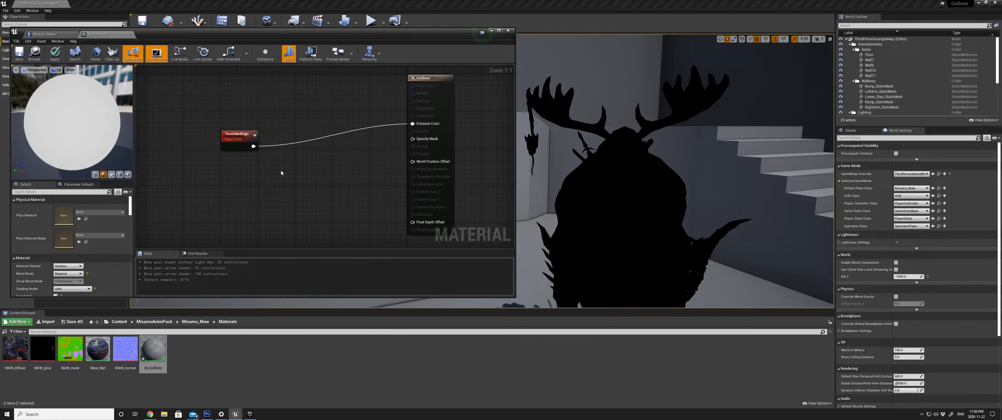
{"action": "key", "text": "ctrl+z"}
{"action": "left_click_drag", "start_coordinate": [253, 141], "coordinate": [412, 138]}
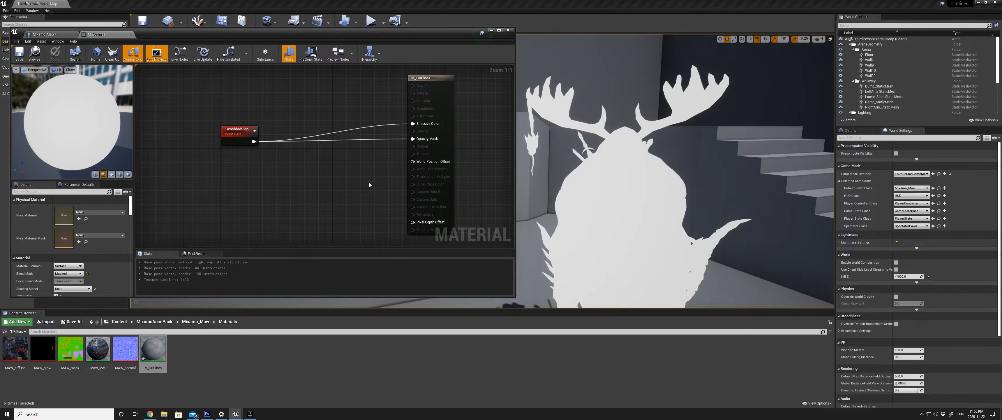
Route TwoSidedSign through a new OneMinus node into Opacity Mask and apply the material.
{"action": "left_click_drag", "start_coordinate": [238, 130], "coordinate": [229, 130]}
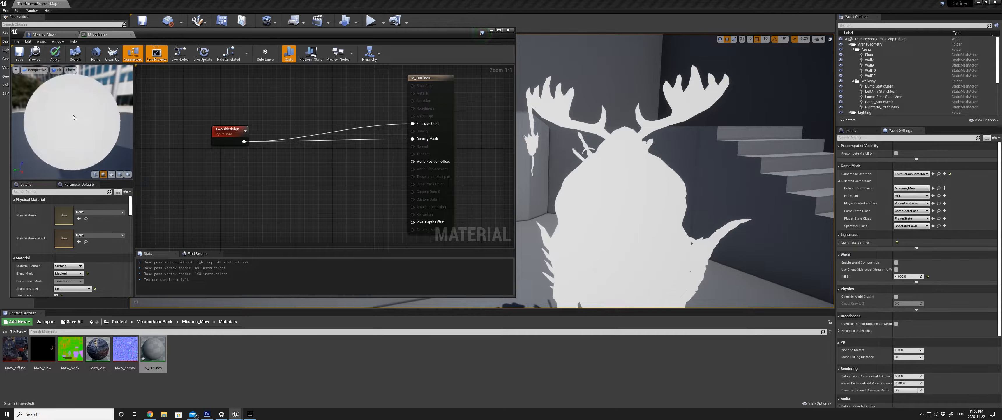
{"action": "left_click_drag", "start_coordinate": [245, 143], "coordinate": [295, 155]}
{"action": "type", "text": "onem"}
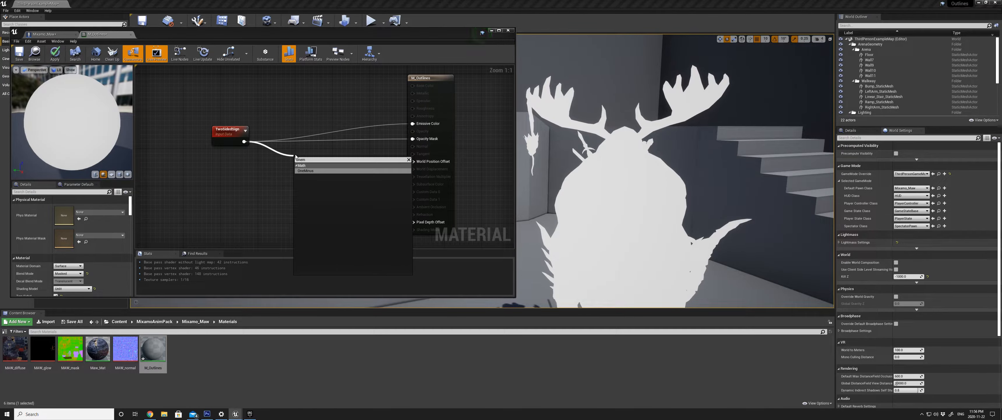
{"action": "key", "text": "Return"}
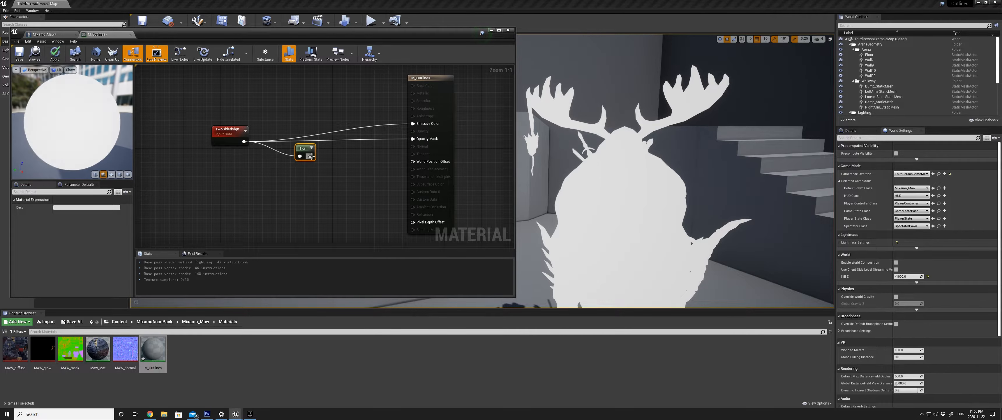
{"action": "left_click_drag", "start_coordinate": [311, 156], "coordinate": [413, 139]}
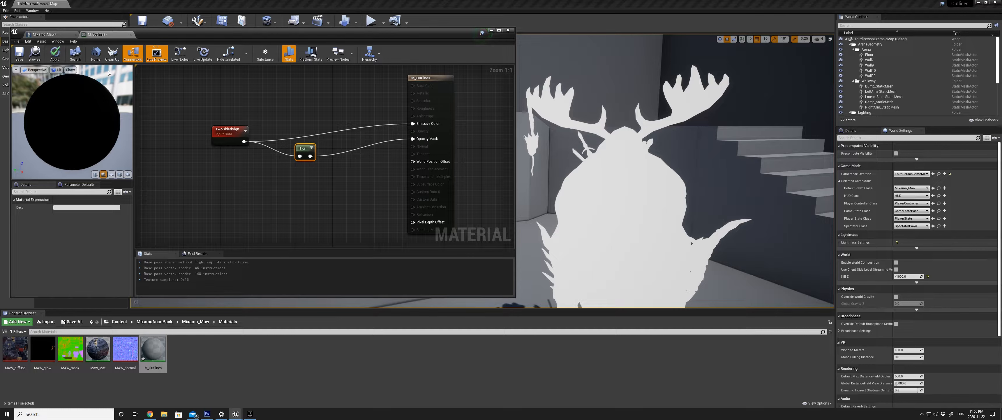
{"action": "left_click", "coordinate": [56, 54]}
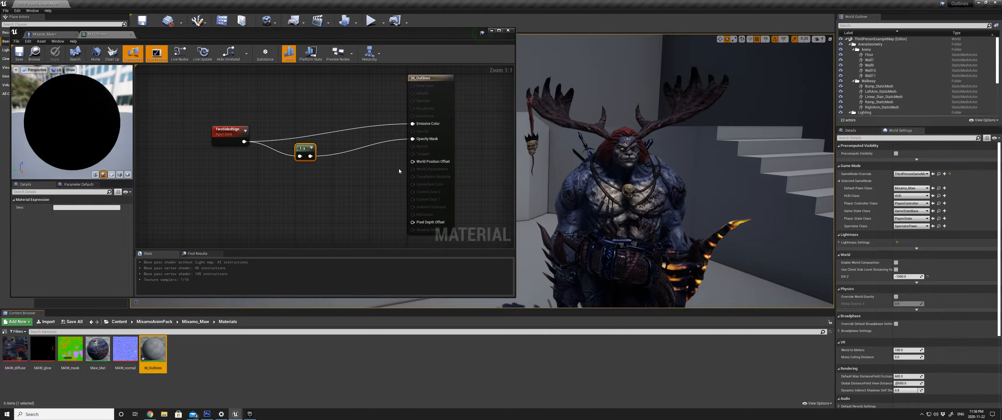
Inspect the Mixamo_Maw character in the level with the updated material applied.
{"action": "scroll", "coordinate": [648, 146], "scroll_direction": "up", "scroll_amount": 1}
{"action": "scroll", "coordinate": [649, 145], "scroll_direction": "down", "scroll_amount": 1}
{"action": "mouse_move", "coordinate": [574, 149]}
{"action": "right_mouse_down"}
{"action": "mouse_move", "coordinate": [599, 151]}
{"action": "mouse_move", "coordinate": [577, 155]}
{"action": "right_mouse_up"}
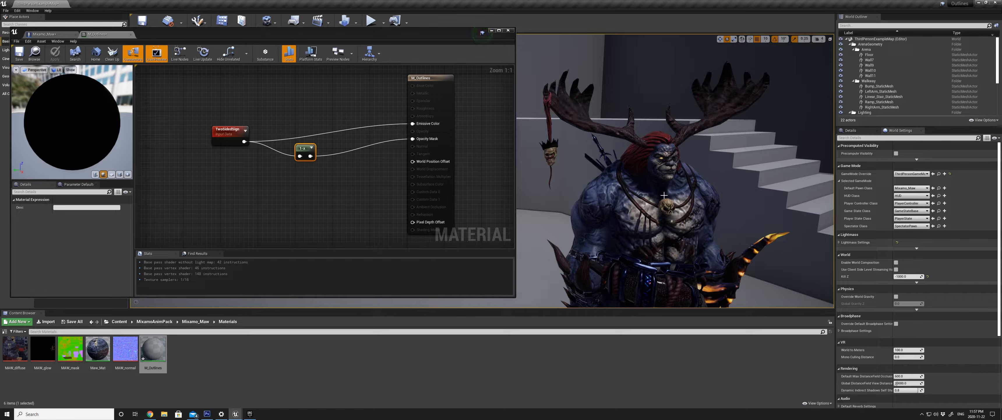
{"action": "left_click", "coordinate": [237, 197]}
{"action": "left_click", "coordinate": [646, 174]}
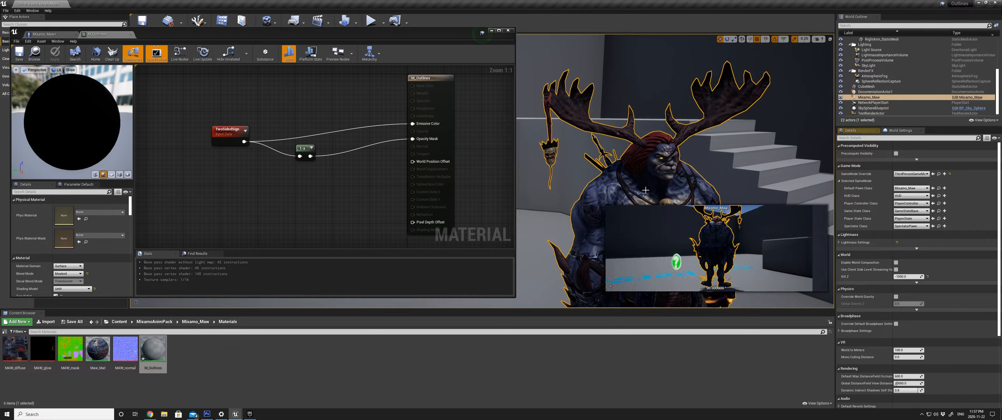
{"action": "left_click", "coordinate": [325, 190]}
{"action": "left_click", "coordinate": [569, 103]}
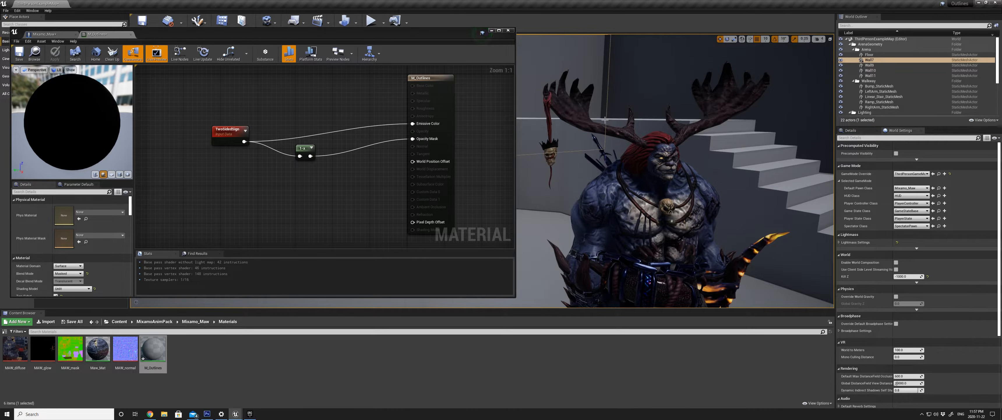
Briefly hide the Mesh component in the Mixamo_Maw blueprint to inspect the Outlines mesh alone, and restore its visibility.
{"action": "left_click", "coordinate": [42, 34]}
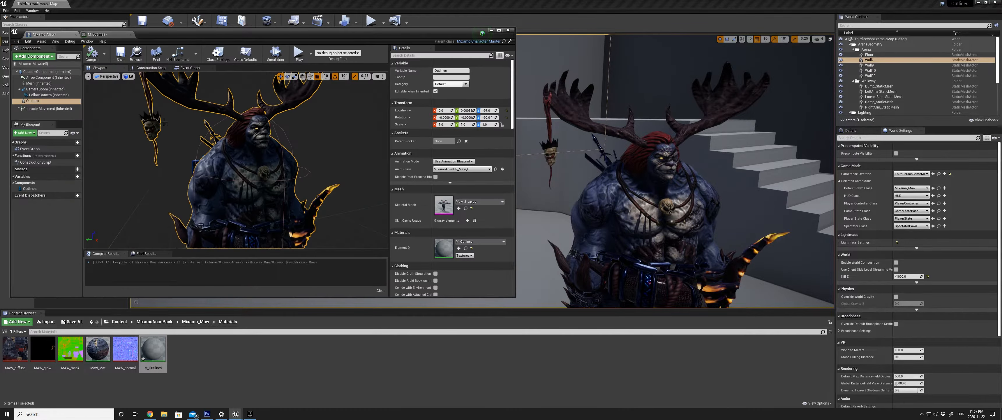
{"action": "left_click", "coordinate": [39, 84]}
{"action": "scroll", "coordinate": [432, 172], "scroll_direction": "down", "scroll_amount": 10}
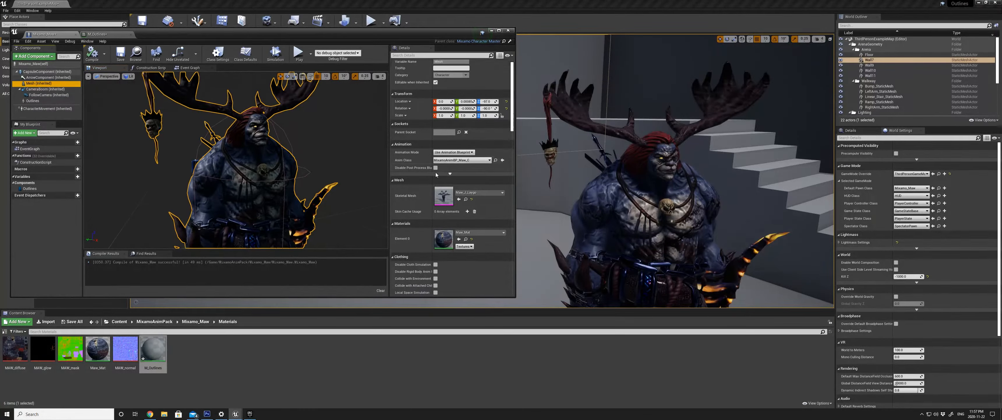
{"action": "scroll", "coordinate": [433, 171], "scroll_direction": "down", "scroll_amount": 5}
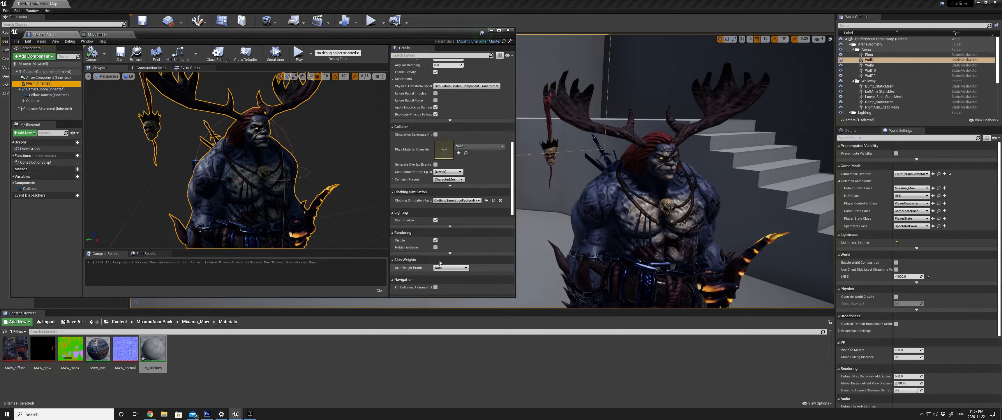
{"action": "left_click", "coordinate": [436, 241]}
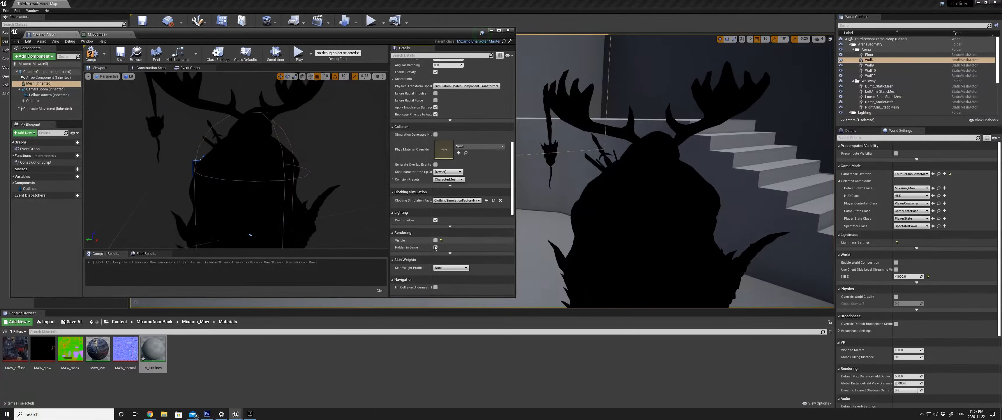
{"action": "left_click", "coordinate": [435, 240]}
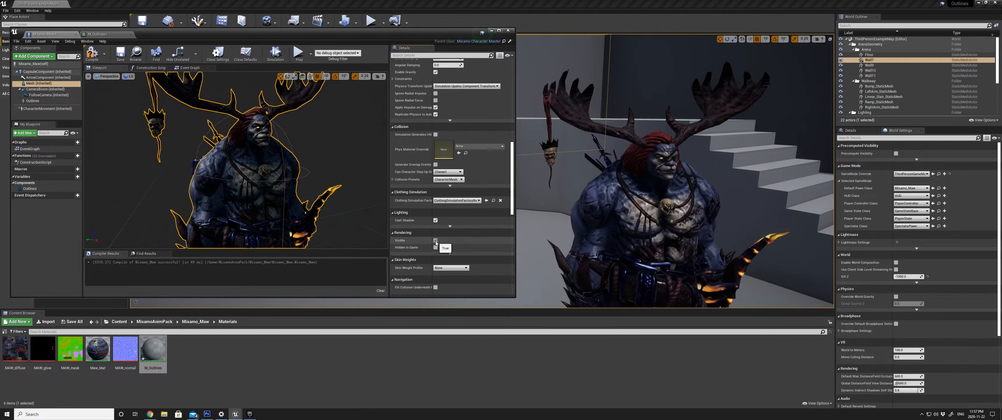
In the M_Outlines material, add a VertexNormalWS node, wire it into World Position Offset and apply the material.
{"action": "left_click", "coordinate": [92, 34]}
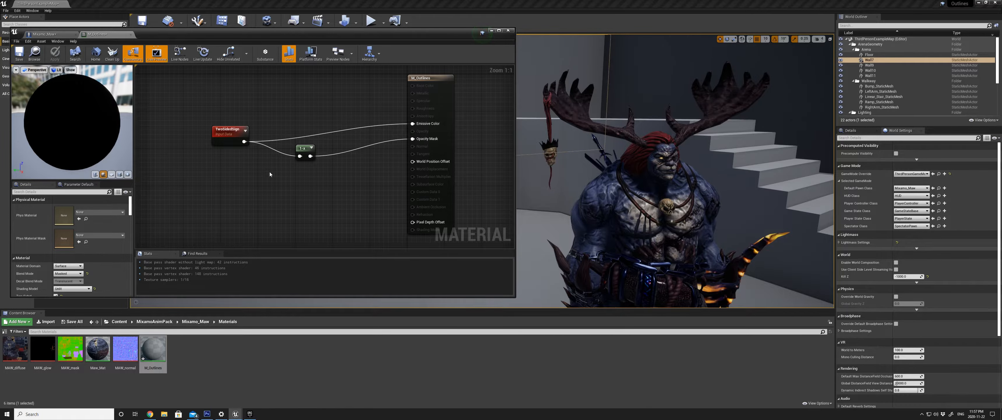
{"action": "left_click_drag", "start_coordinate": [191, 106], "coordinate": [296, 130]}
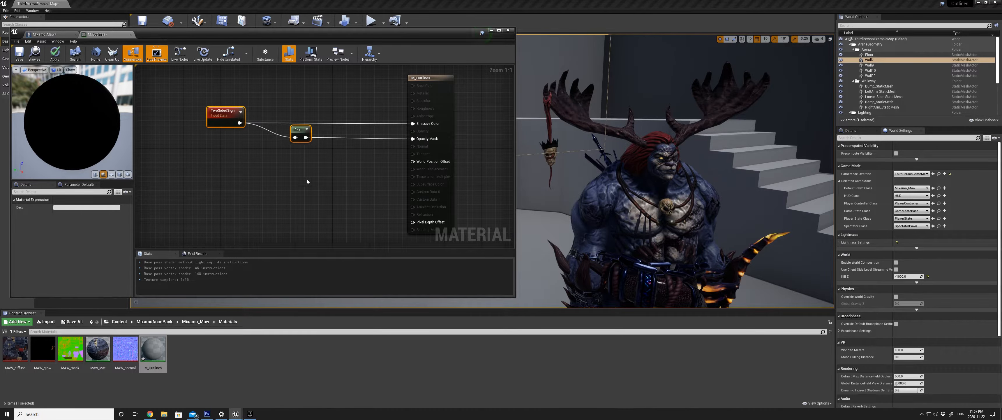
{"action": "left_click", "coordinate": [309, 182]}
{"action": "right_click_drag", "start_coordinate": [222, 178], "coordinate": [249, 145]}
{"action": "right_click", "coordinate": [248, 144]}
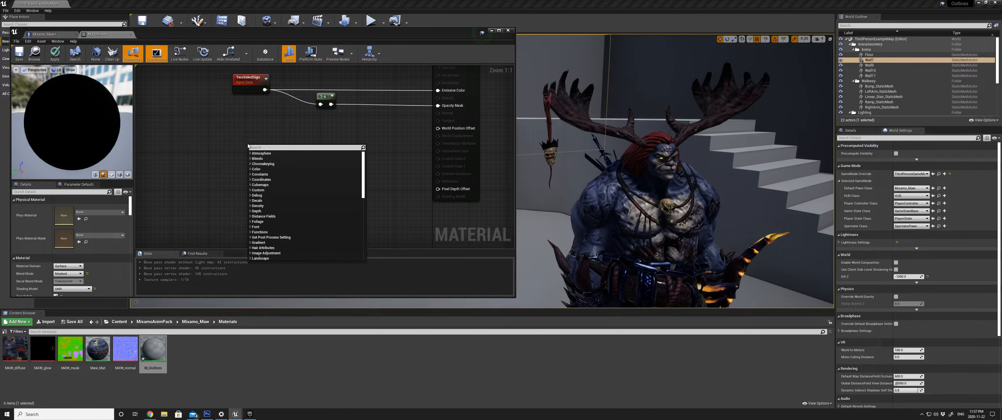
{"action": "type", "text": "vertexnormal"}
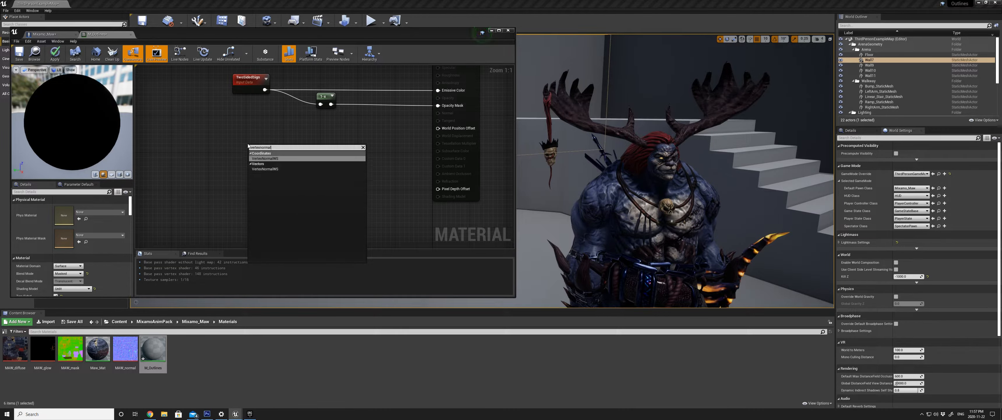
{"action": "key", "text": "Return"}
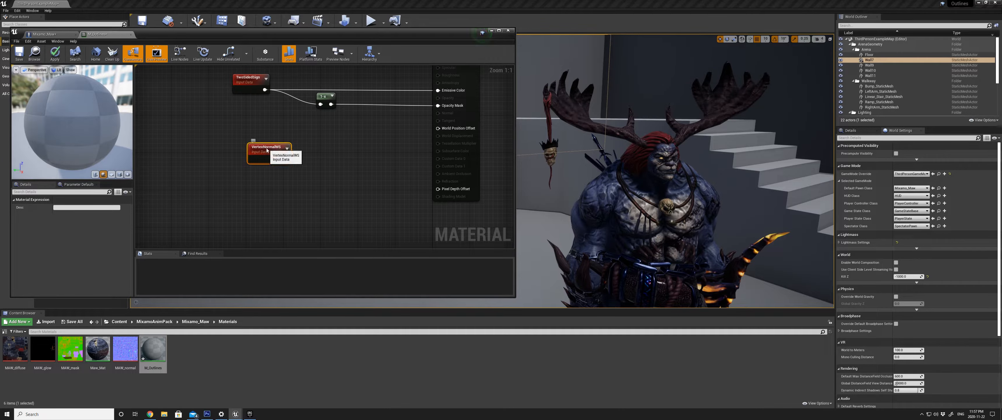
{"action": "left_click_drag", "start_coordinate": [280, 147], "coordinate": [439, 130]}
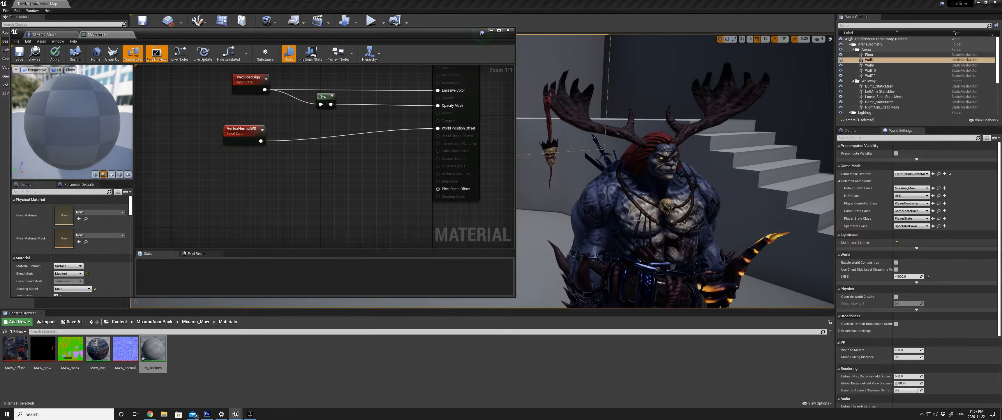
{"action": "left_click", "coordinate": [55, 54]}
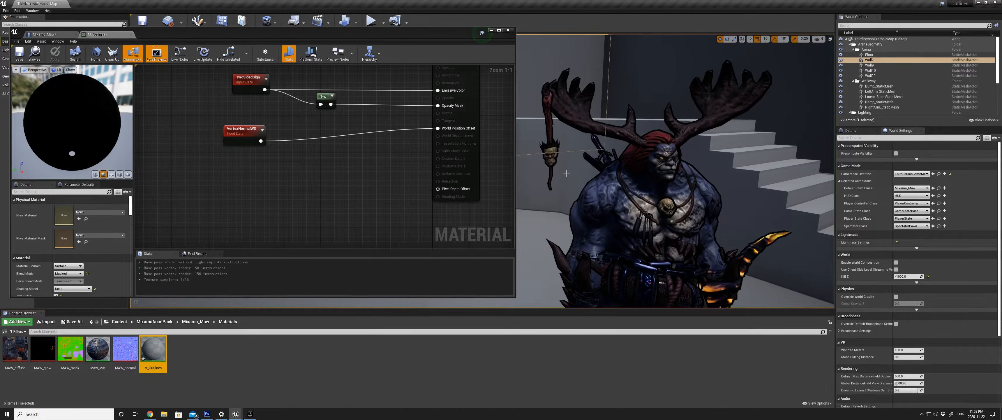
Inspect the outline on the Mixamo_Maw character in the level up close and from farther away.
{"action": "mouse_move", "coordinate": [566, 174]}
{"action": "right_mouse_down"}
{"action": "mouse_move", "coordinate": [566, 155]}
{"action": "mouse_move", "coordinate": [572, 174]}
{"action": "right_mouse_up"}
{"action": "key", "text": "w"}
{"action": "right_click_drag", "start_coordinate": [568, 232], "coordinate": [576, 228]}
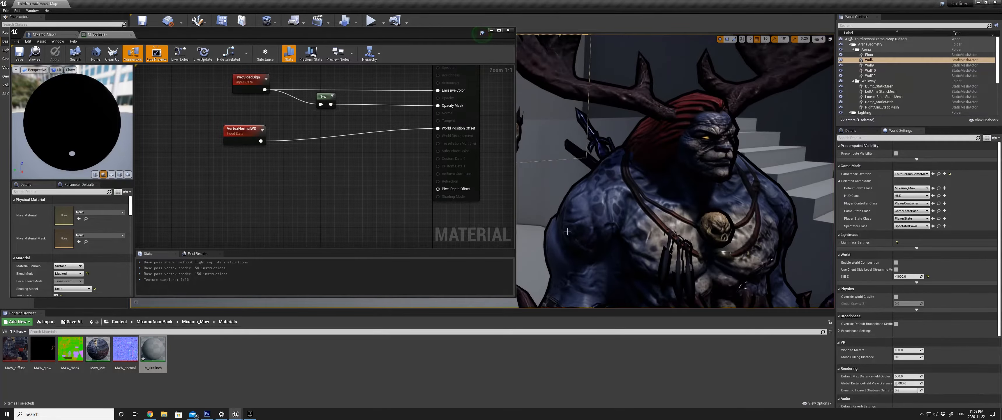
{"action": "mouse_move", "coordinate": [553, 171]}
{"action": "right_mouse_down"}
{"action": "mouse_move", "coordinate": [554, 156]}
{"action": "mouse_move", "coordinate": [554, 190]}
{"action": "mouse_move", "coordinate": [557, 171]}
{"action": "mouse_move", "coordinate": [537, 156]}
{"action": "mouse_move", "coordinate": [548, 172]}
{"action": "right_mouse_up"}
{"action": "key", "text": "s"}
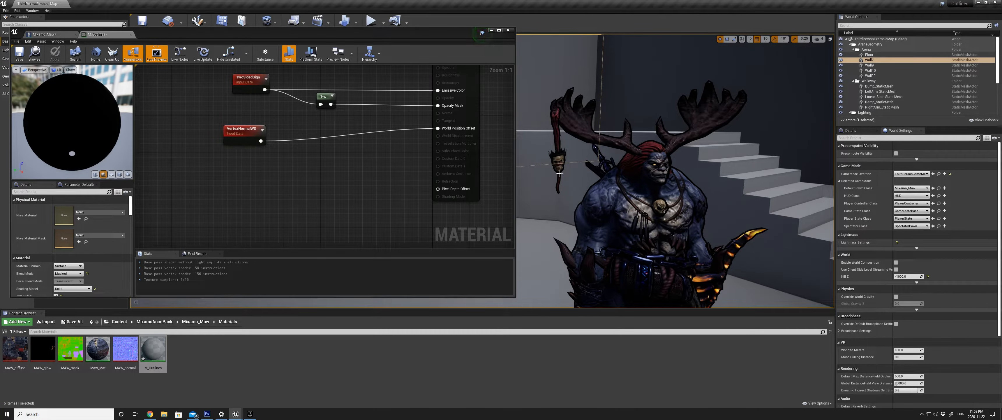
{"action": "left_click", "coordinate": [145, 108]}
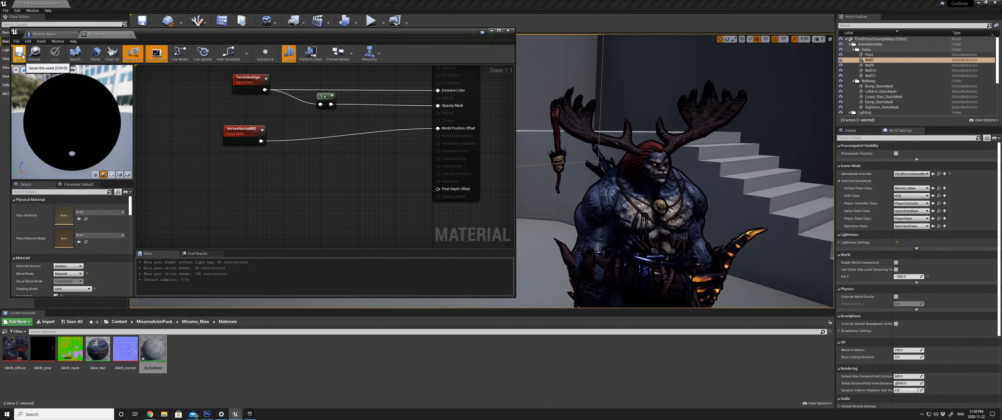
Insert a Multiply node between VertexNormalWS and World Position Offset, using its A input.
{"action": "left_click_drag", "start_coordinate": [246, 129], "coordinate": [302, 150]}
{"action": "type", "text": "mult"}
{"action": "key", "text": "Return"}
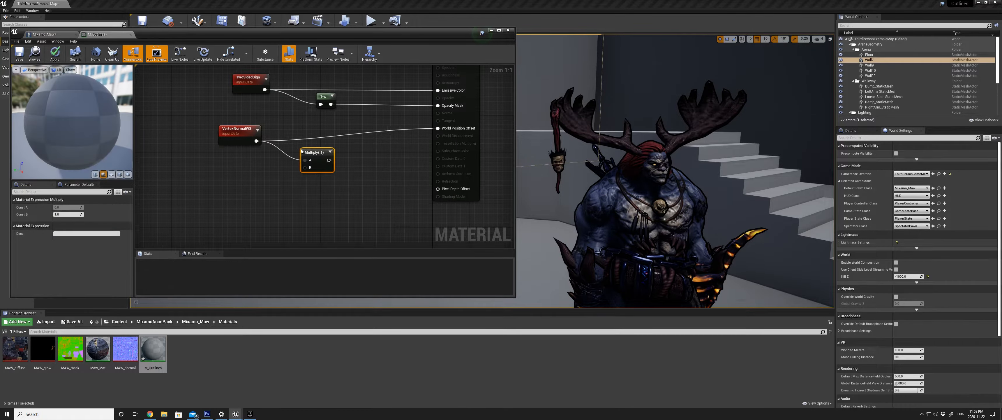
{"action": "left_click_drag", "start_coordinate": [329, 160], "coordinate": [438, 128]}
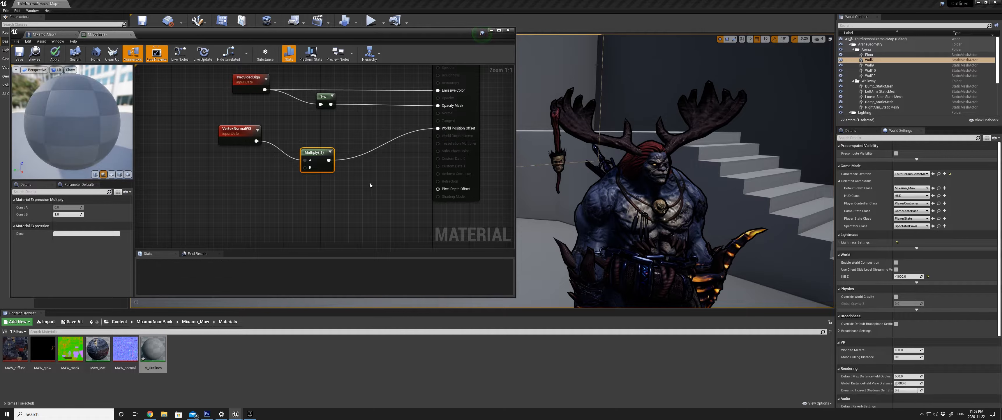
Add a scalar parameter named Width, connect it to the Multiply node's B input and apply the material.
{"action": "left_click", "coordinate": [243, 235]}
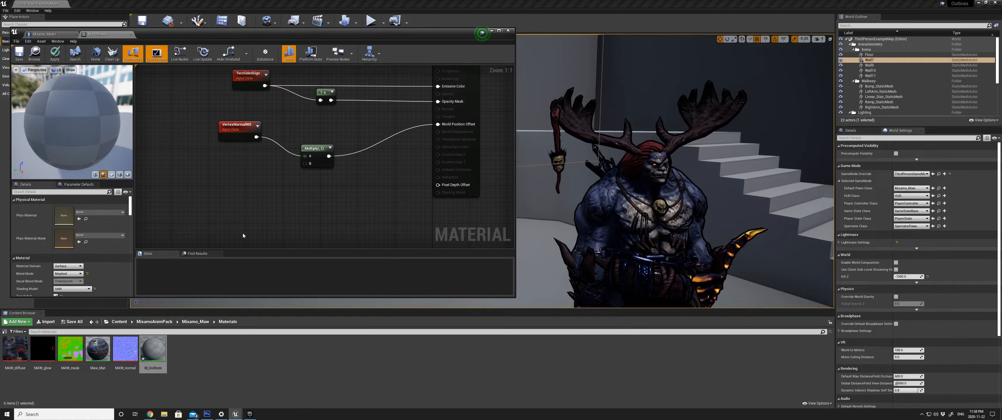
{"action": "key", "text": "s"}
{"action": "left_click", "coordinate": [213, 170]}
{"action": "type", "text": "sss"}
{"action": "key", "text": "BackSpace"}
{"action": "key", "text": "BackSpace"}
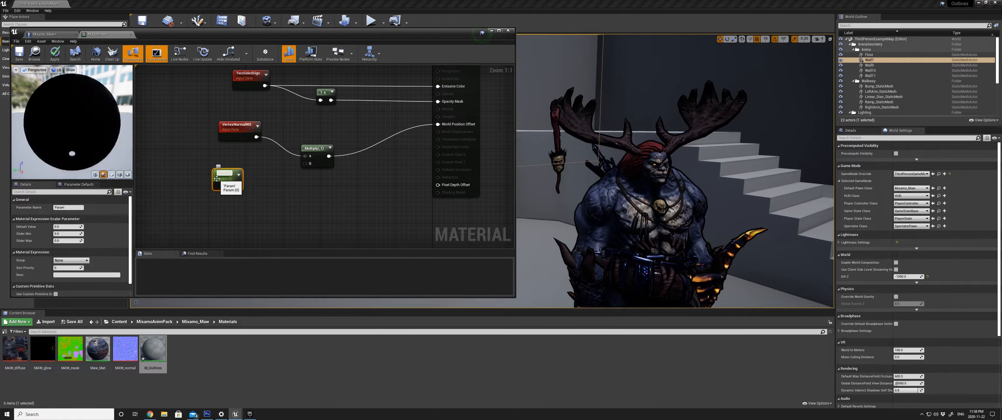
{"action": "type", "text": "Width"}
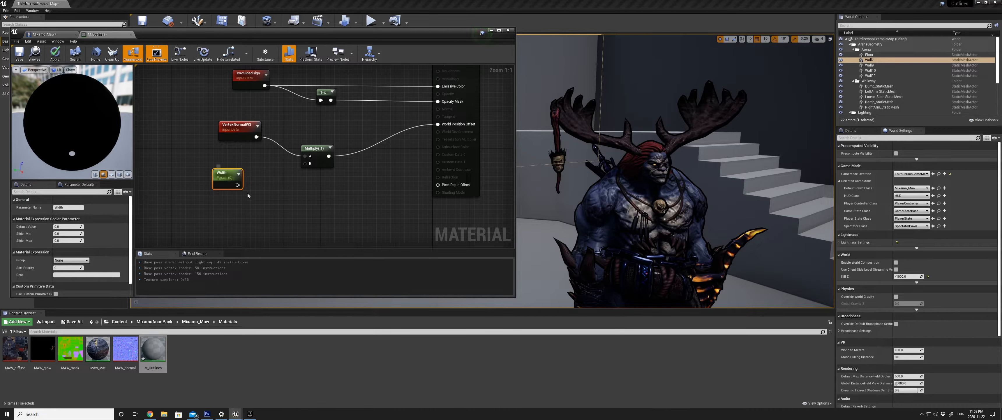
{"action": "left_click", "coordinate": [254, 199]}
{"action": "left_click_drag", "start_coordinate": [221, 175], "coordinate": [305, 163]}
{"action": "left_click", "coordinate": [55, 54]}
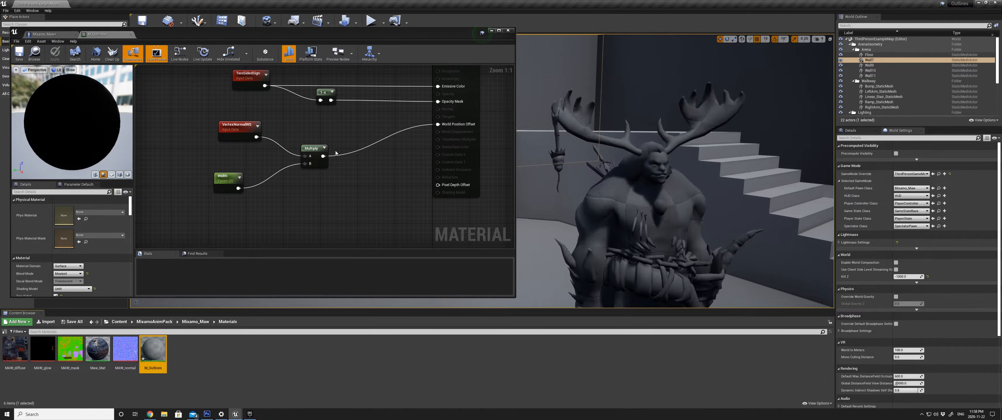
Set the Width parameter's default value to 1, apply it and shift the VertexNormalWS node slightly for a tidier layout.
{"action": "left_click", "coordinate": [238, 177]}
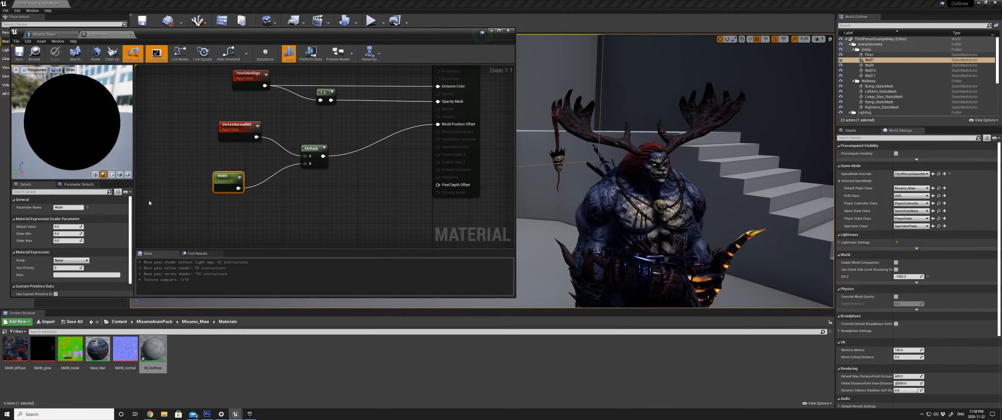
{"action": "left_click", "coordinate": [68, 226]}
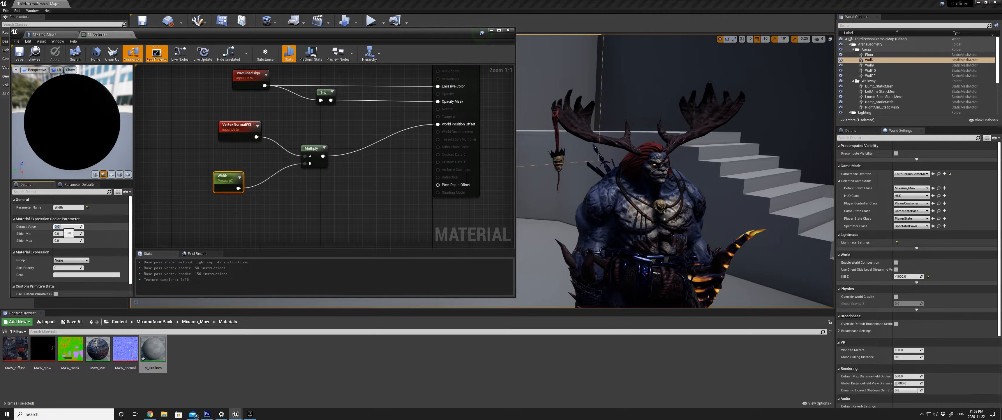
{"action": "type", "text": "1"}
{"action": "key", "text": "Return"}
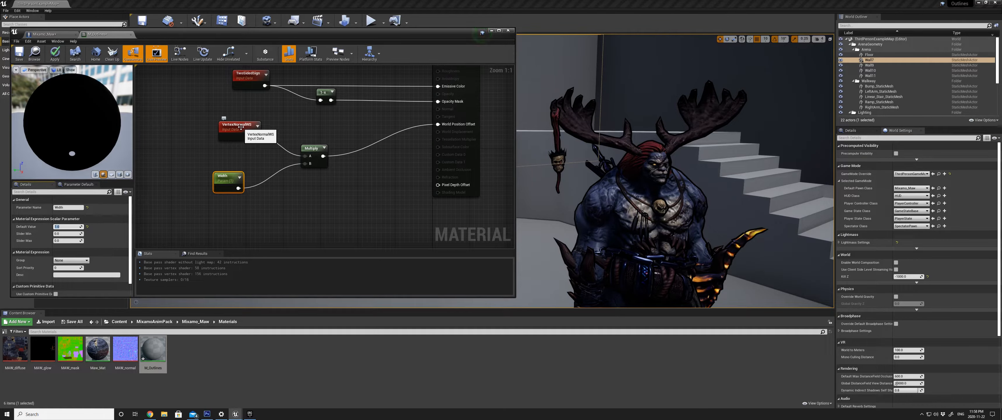
{"action": "left_click_drag", "start_coordinate": [241, 126], "coordinate": [236, 126]}
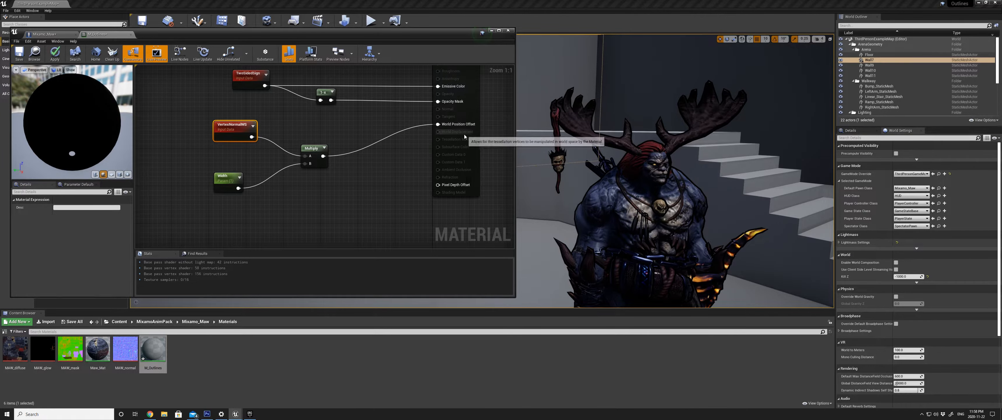
Try a considerably larger default value for the Width parameter to thicken the outline.
{"action": "left_click", "coordinate": [227, 177]}
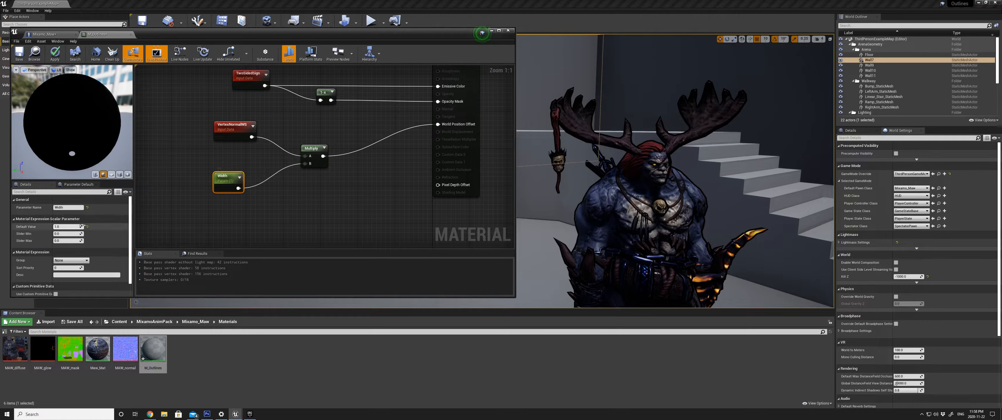
{"action": "left_click_drag", "start_coordinate": [81, 226], "coordinate": [107, 226]}
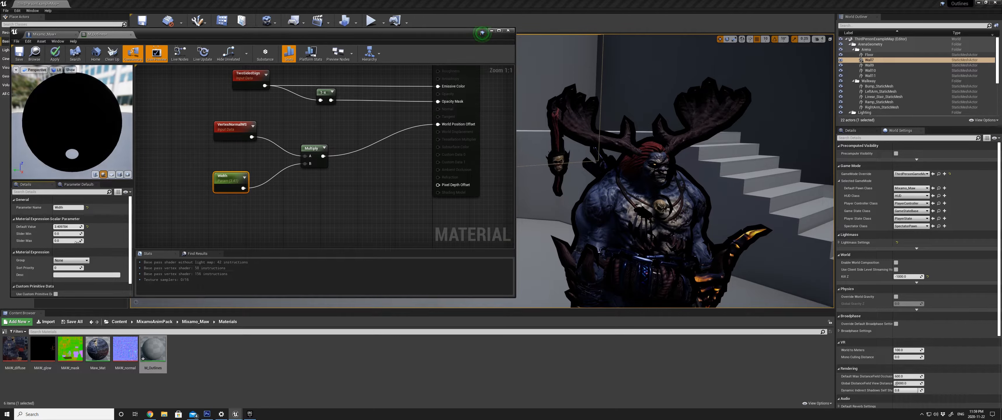
{"action": "left_click", "coordinate": [261, 227]}
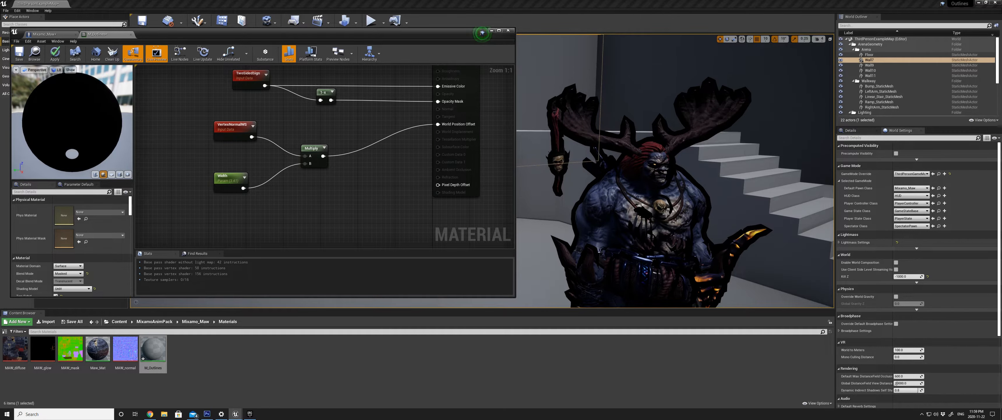
Examine the thicker outline on the Mixamo_Maw character in the level from near and far.
{"action": "middle_click_drag", "start_coordinate": [665, 208], "coordinate": [686, 247]}
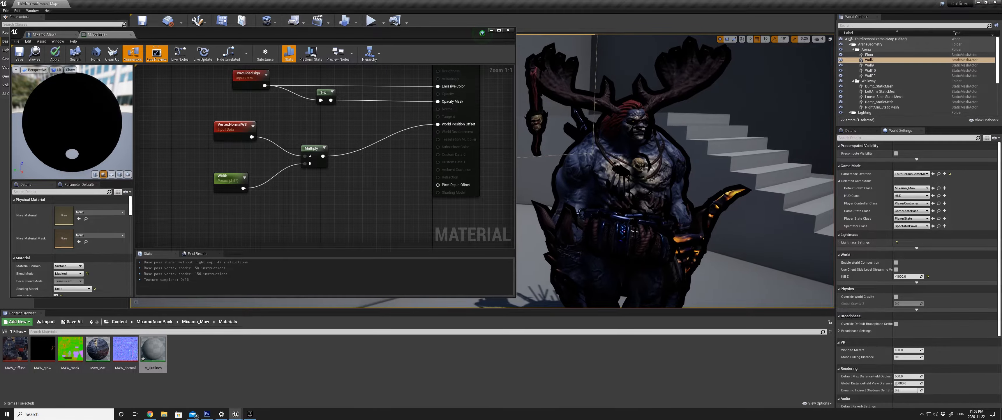
{"action": "scroll", "coordinate": [661, 207], "scroll_direction": "up", "scroll_amount": 4}
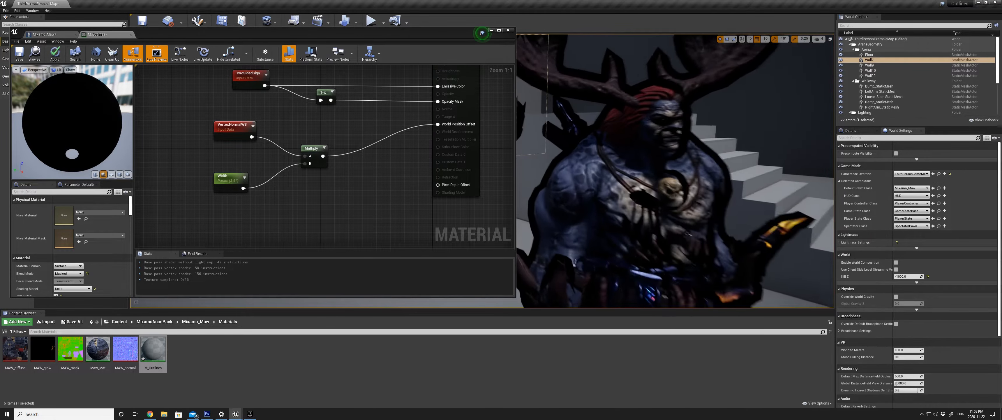
{"action": "left_click", "coordinate": [686, 198]}
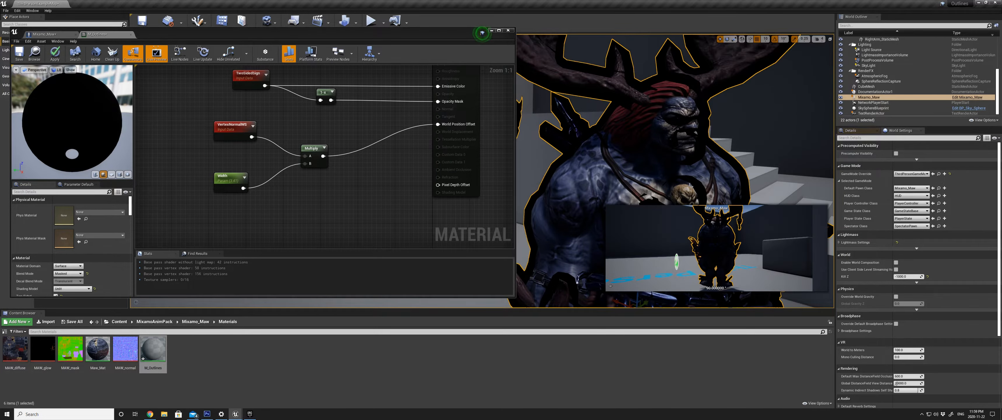
{"action": "left_click", "coordinate": [405, 212]}
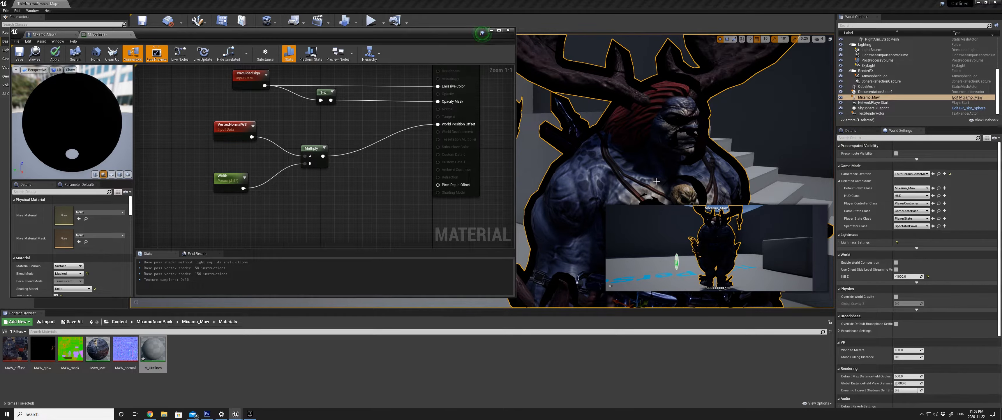
{"action": "right_click_drag", "start_coordinate": [657, 181], "coordinate": [700, 170]}
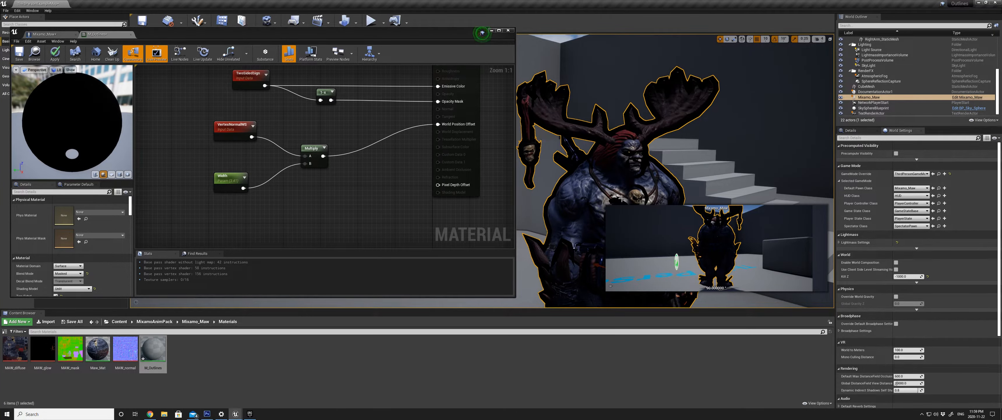
{"action": "right_click_drag", "start_coordinate": [619, 188], "coordinate": [652, 194]}
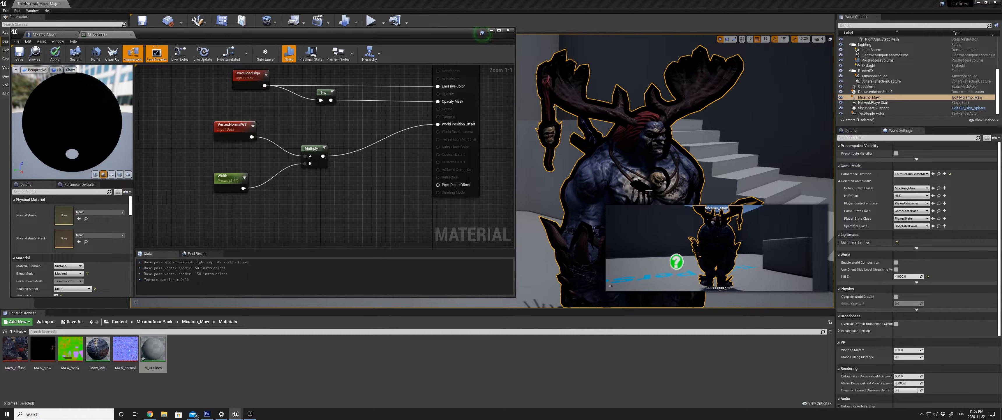
Reduce the Width parameter's default value for a thinner outline and apply the material.
{"action": "left_click", "coordinate": [230, 178]}
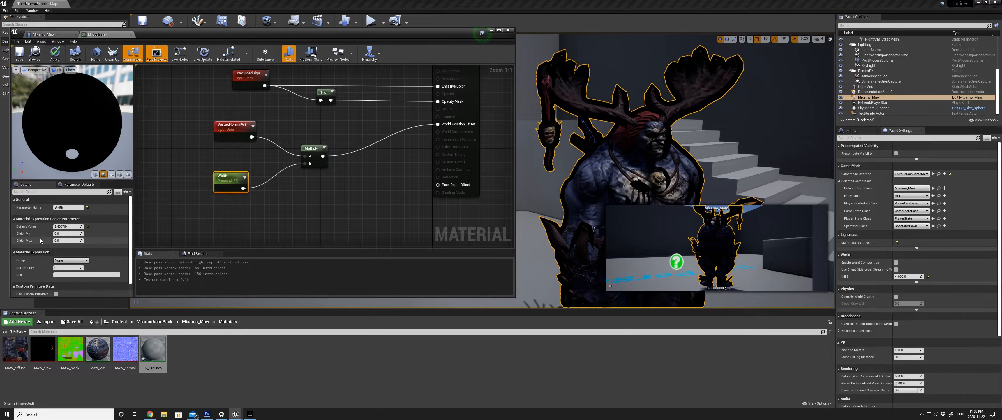
{"action": "left_click_drag", "start_coordinate": [76, 226], "coordinate": [66, 226]}
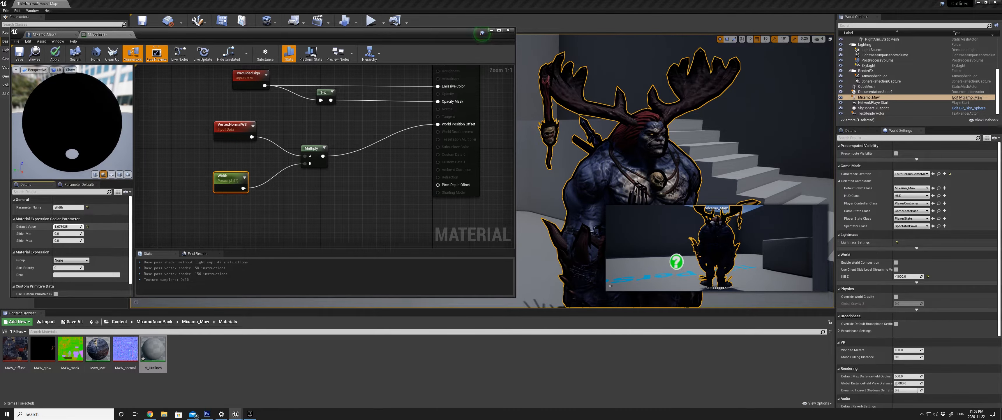
{"action": "left_click_drag", "start_coordinate": [68, 226], "coordinate": [71, 227]}
{"action": "left_click", "coordinate": [217, 231]}
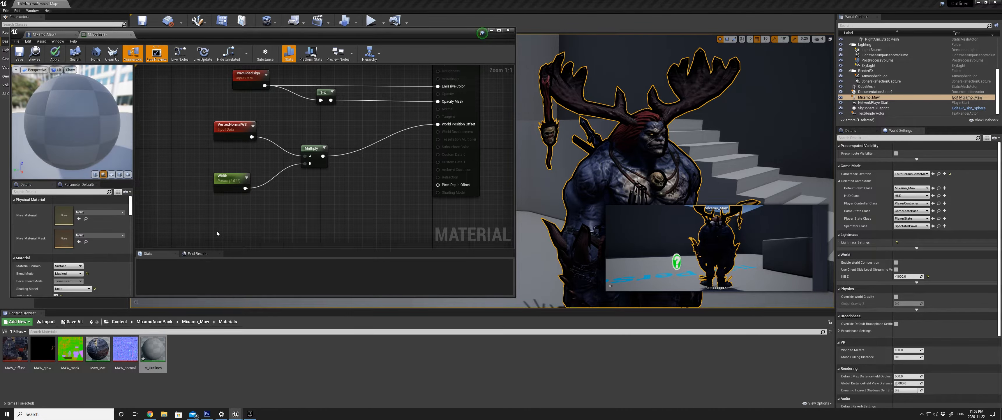
{"action": "left_click", "coordinate": [55, 54]}
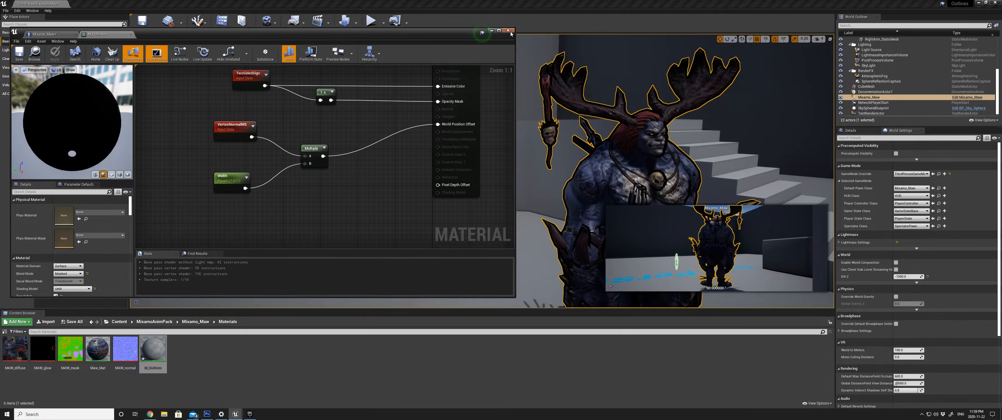
Compile the Mixamo_Maw blueprint and save the M_Outlines material.
{"action": "left_click", "coordinate": [44, 34]}
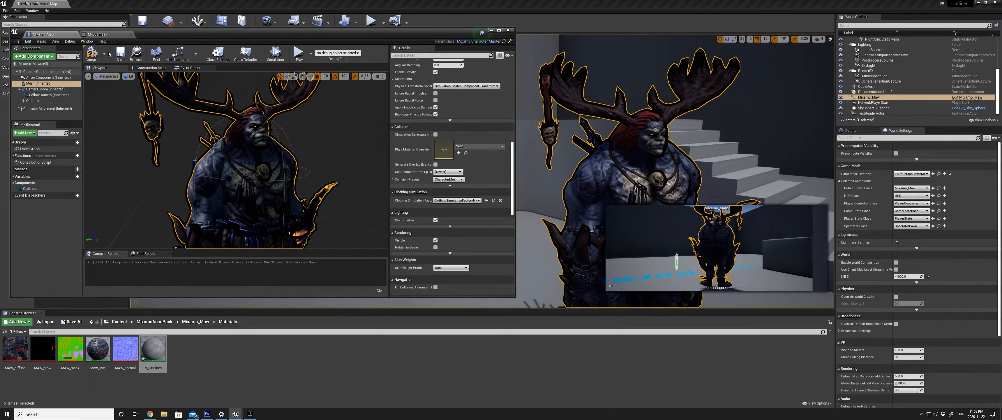
{"action": "left_click", "coordinate": [92, 52]}
{"action": "left_click", "coordinate": [97, 34]}
{"action": "left_click", "coordinate": [18, 54]}
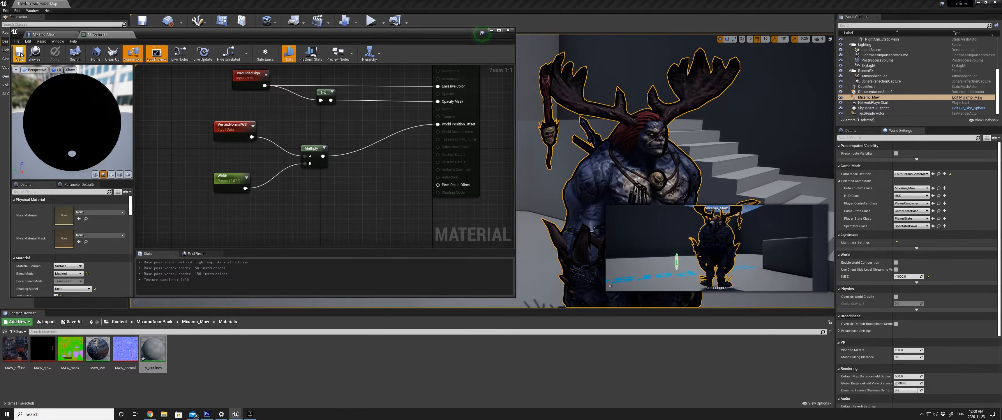
Play the level and run and jump around with the Mixamo_Maw character to check its outline in motion, and stop playing.
{"action": "left_click", "coordinate": [509, 30]}
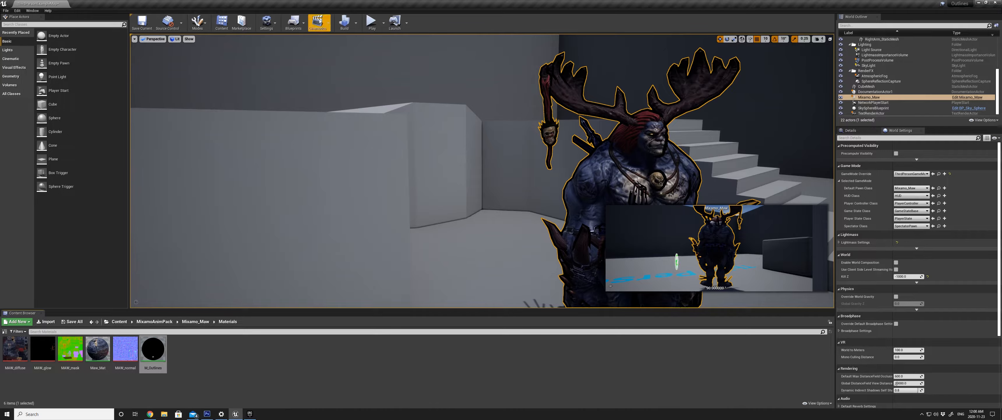
{"action": "left_click", "coordinate": [371, 22]}
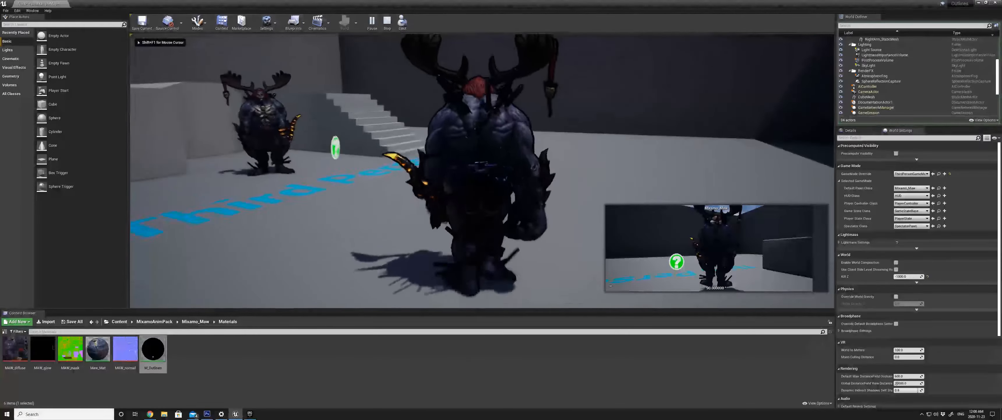
{"action": "key", "text": "w"}
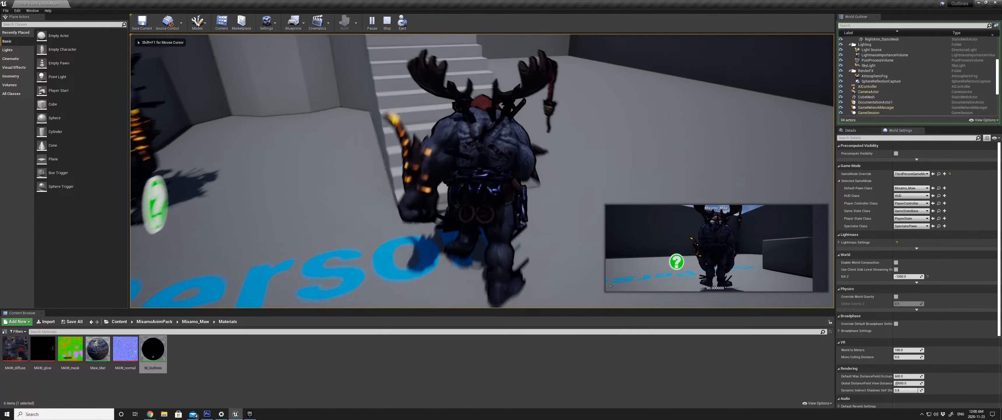
{"action": "key", "text": "w"}
{"action": "key", "text": "space"}
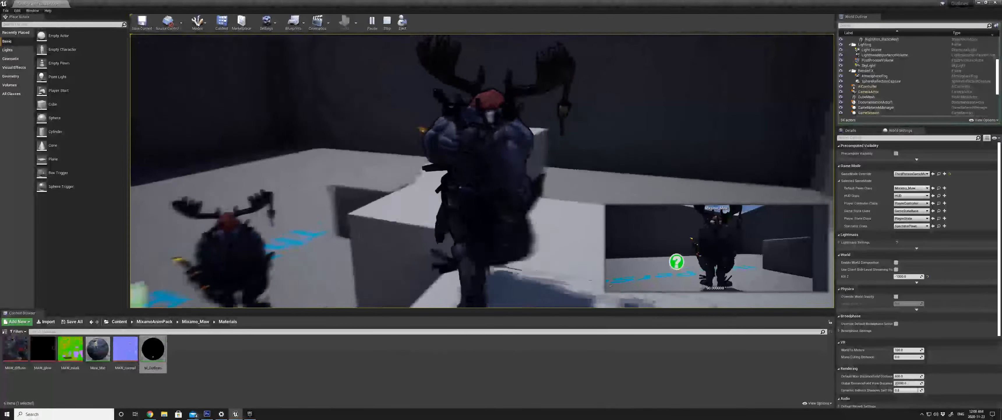
{"action": "key", "text": "w"}
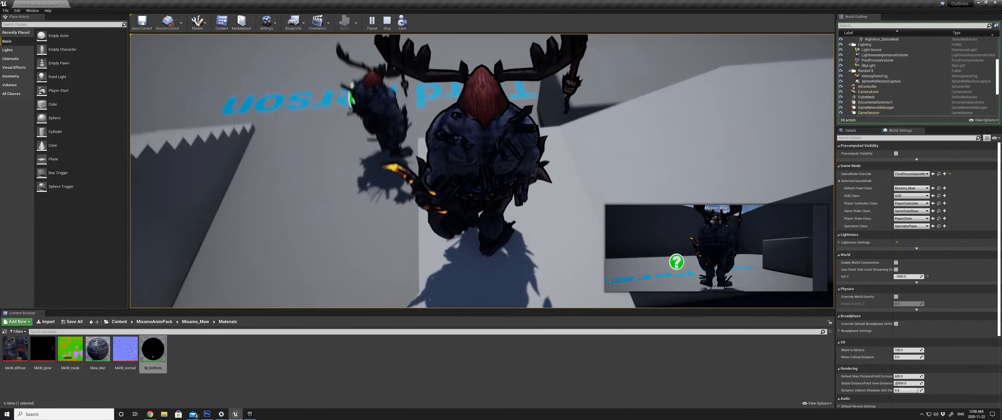
{"action": "key", "text": "w"}
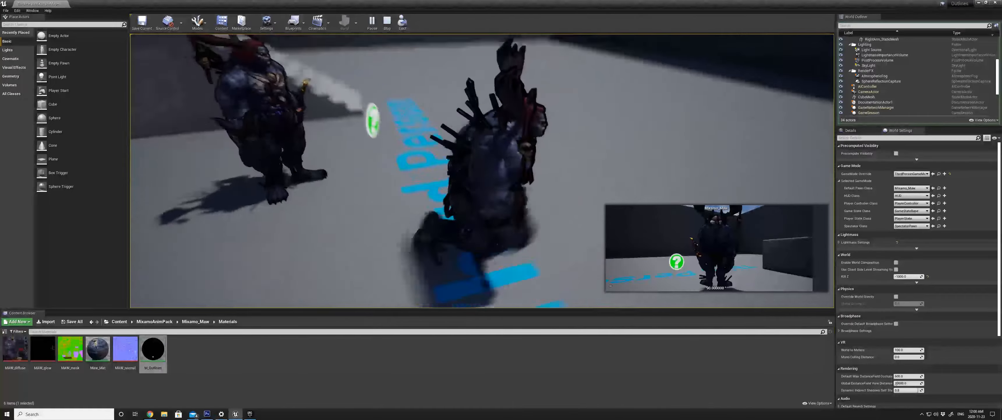
{"action": "key", "text": "Escape"}
Reopen the M_Outlines material beside a close level view of the character, with its node network in view.
{"action": "right_click_drag", "start_coordinate": [482, 171], "coordinate": [431, 128]}
{"action": "key", "text": "w"}
{"action": "key", "text": "w"}
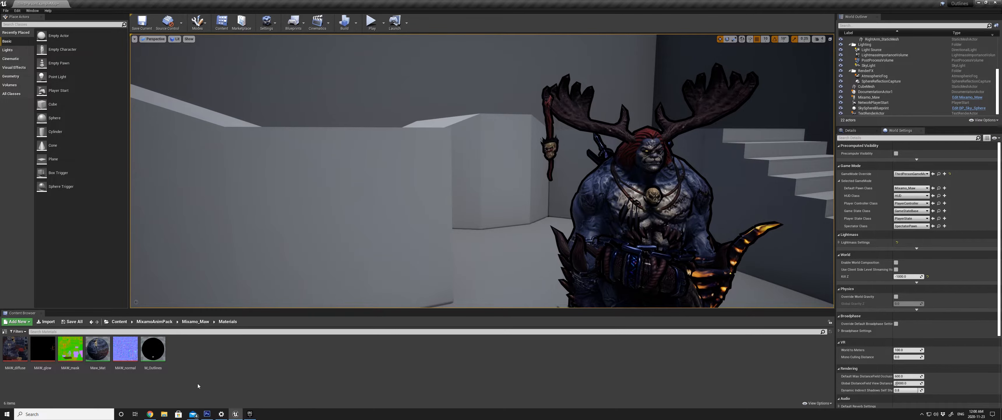
{"action": "double_click", "coordinate": [153, 348]}
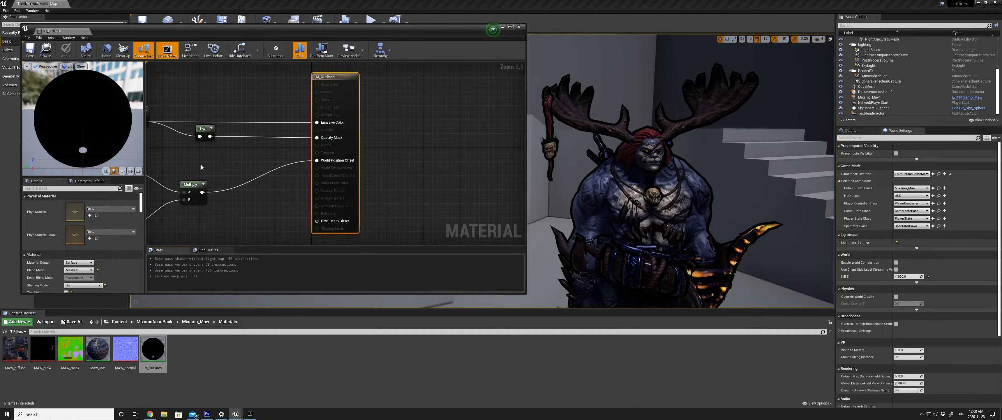
{"action": "right_click_drag", "start_coordinate": [201, 167], "coordinate": [318, 143]}
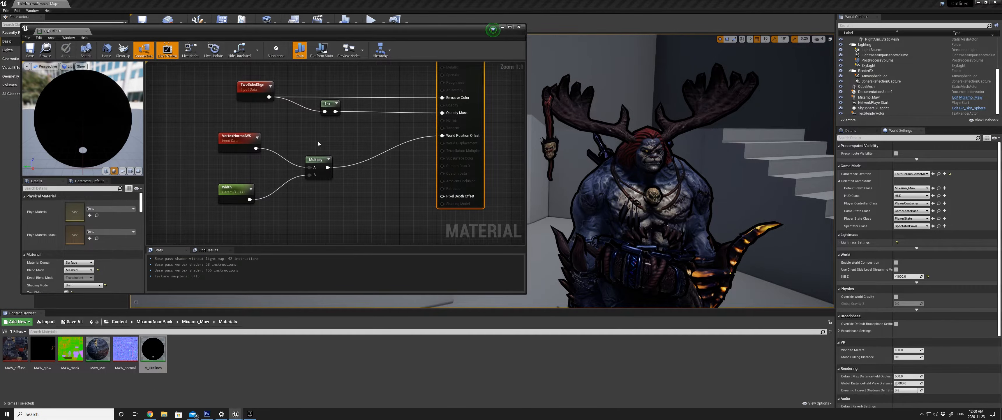
{"action": "left_click_drag", "start_coordinate": [271, 30], "coordinate": [261, 28]}
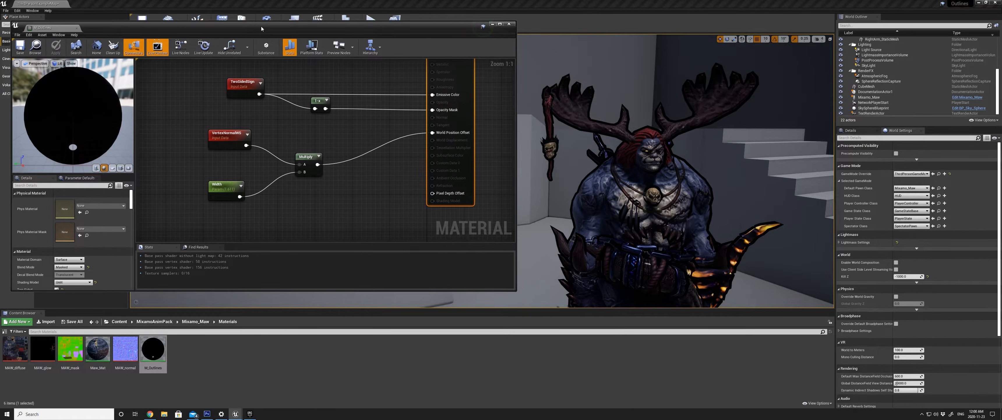
Examine the character's outline in the level from far away and from close up.
{"action": "left_click_drag", "start_coordinate": [559, 179], "coordinate": [549, 287]}
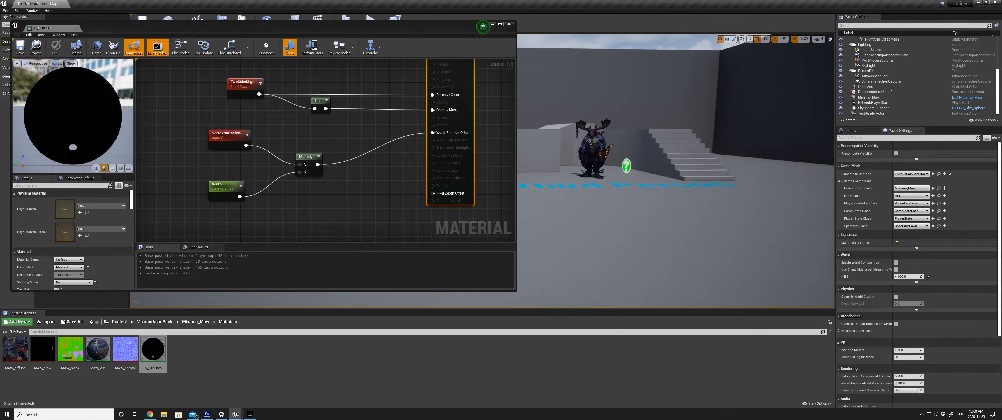
{"action": "left_click_drag", "start_coordinate": [607, 148], "coordinate": [580, 147]}
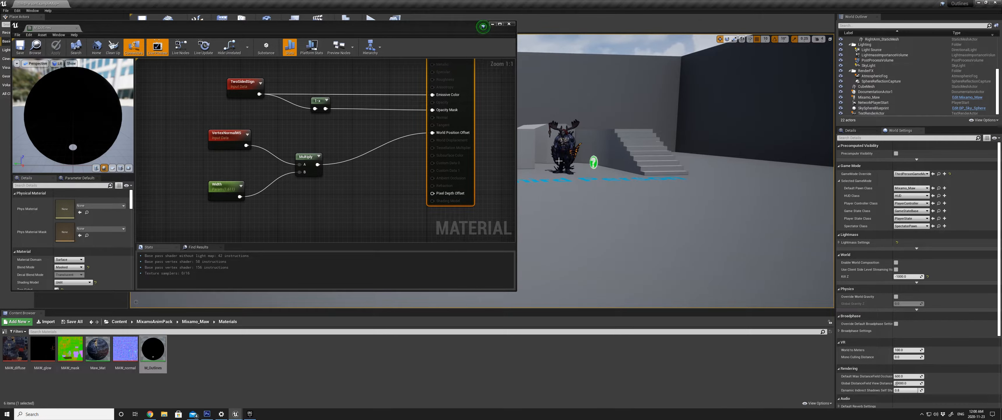
{"action": "left_click_drag", "start_coordinate": [558, 161], "coordinate": [582, 83]}
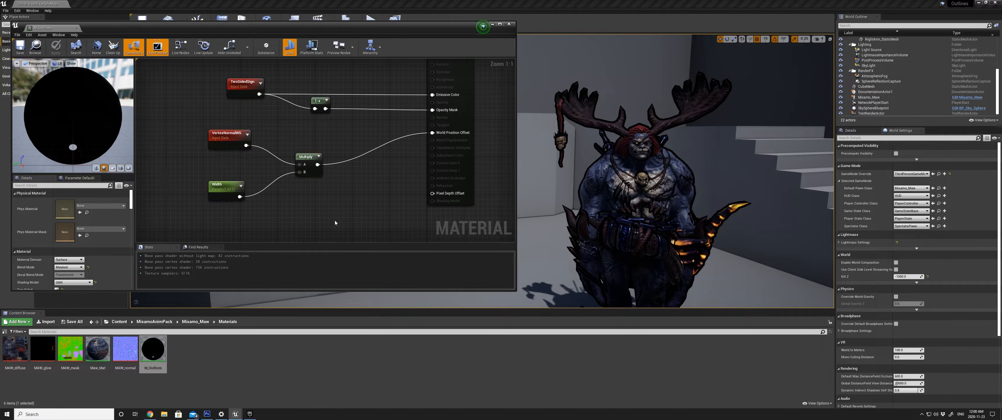
Move the VertexNormalWS, Width and Multiply nodes together farther away from the material output to make room.
{"action": "left_click_drag", "start_coordinate": [335, 219], "coordinate": [196, 124]}
{"action": "left_click_drag", "start_coordinate": [174, 120], "coordinate": [297, 206]}
{"action": "left_click", "coordinate": [299, 208]}
{"action": "left_click_drag", "start_coordinate": [282, 30], "coordinate": [280, 20]}
{"action": "scroll", "coordinate": [298, 209], "scroll_direction": "down", "scroll_amount": 1}
{"action": "right_click_drag", "start_coordinate": [298, 209], "coordinate": [307, 193]}
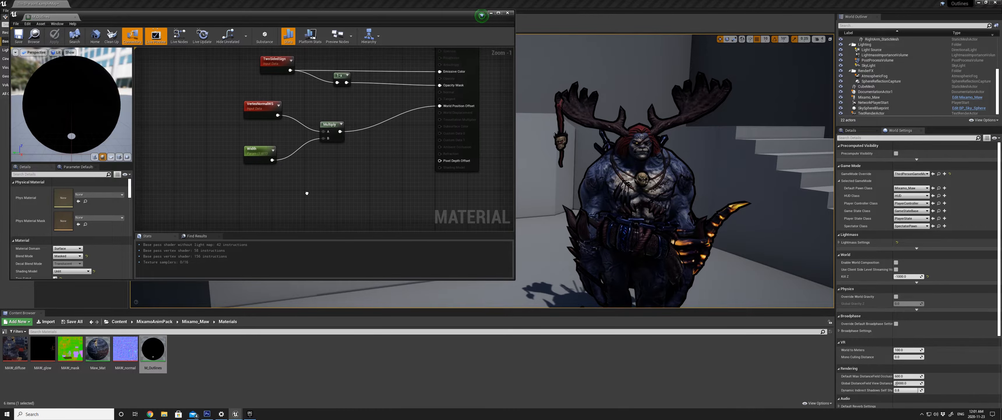
{"action": "left_click_drag", "start_coordinate": [235, 161], "coordinate": [262, 114]}
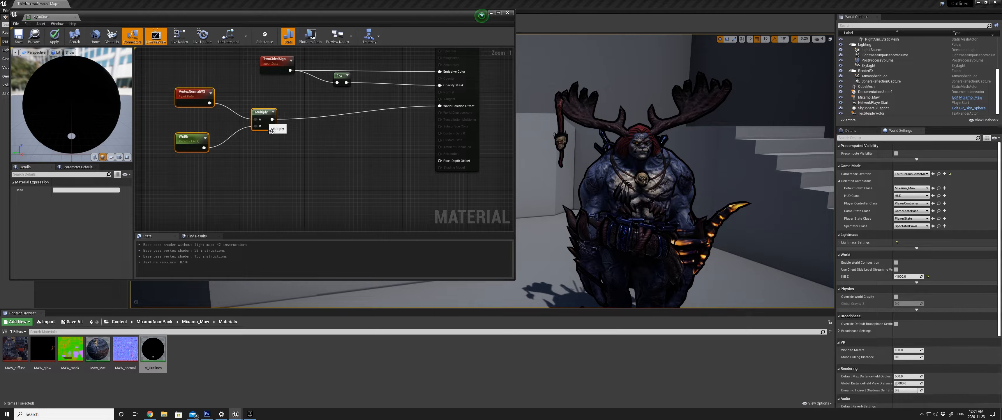
Add a CameraPositionWS node in the empty graph area below the Width parameter.
{"action": "right_click_drag", "start_coordinate": [308, 192], "coordinate": [369, 139]}
{"action": "left_click", "coordinate": [224, 152]}
{"action": "right_click", "coordinate": [223, 151]}
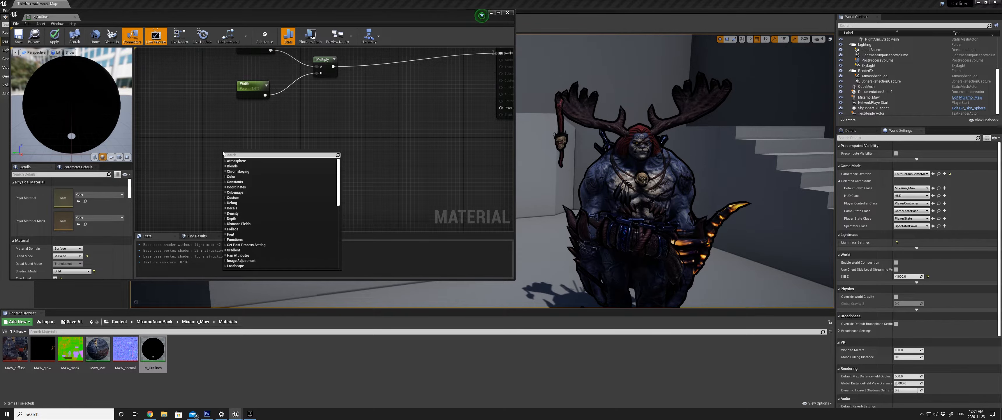
{"action": "type", "text": "cameraposi"}
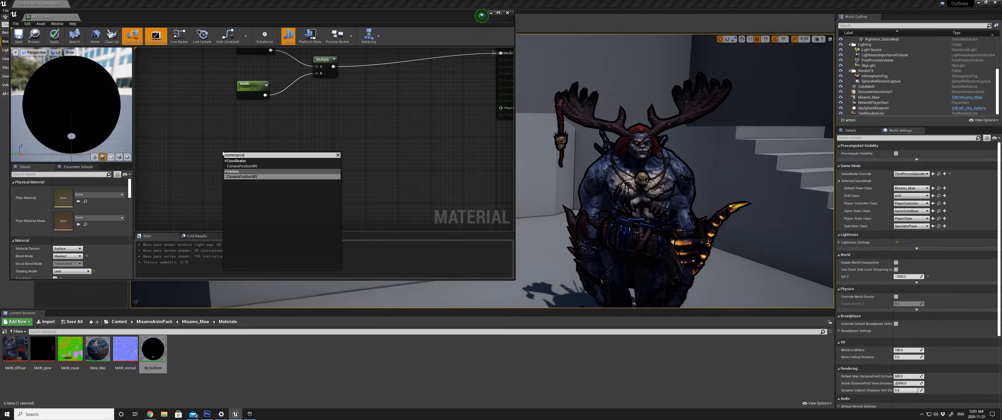
{"action": "key", "text": "Return"}
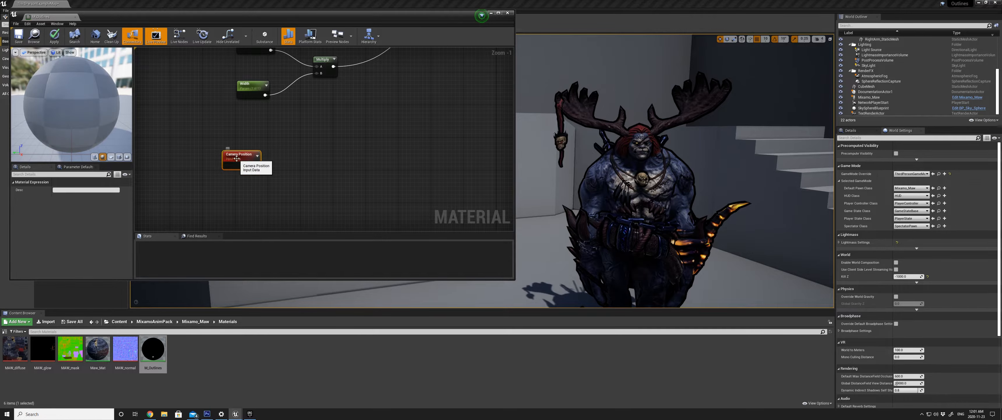
{"action": "left_click_drag", "start_coordinate": [223, 154], "coordinate": [216, 132]}
{"action": "left_click", "coordinate": [225, 129]}
Add an ActorPositionWS node directly below the Camera Position node.
{"action": "right_click", "coordinate": [216, 169]}
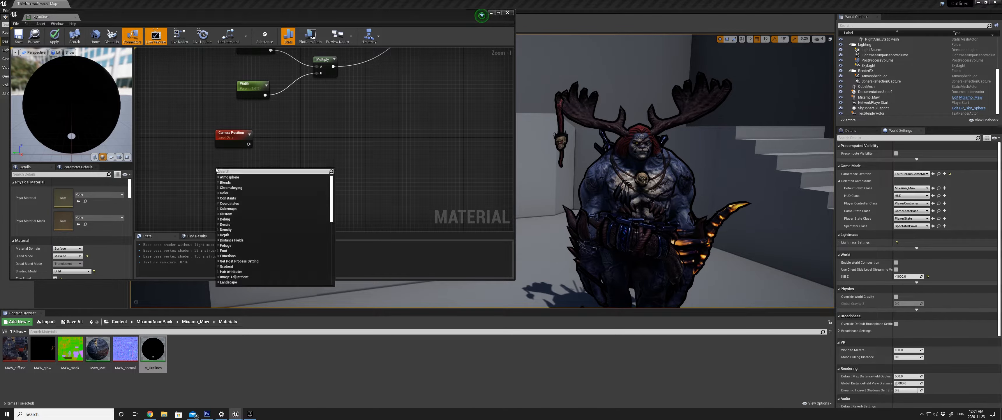
{"action": "type", "text": "act"}
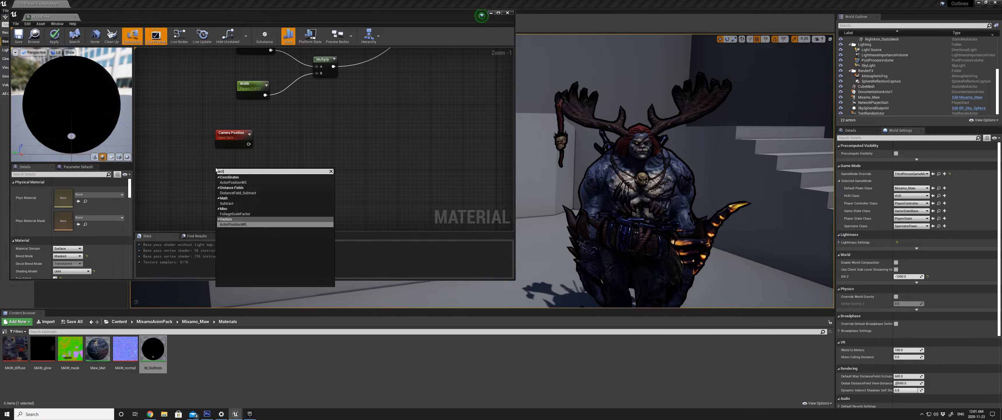
{"action": "key", "text": "Return"}
Add a Distance node and feed it with the Camera Position and Actor Position nodes.
{"action": "left_click_drag", "start_coordinate": [221, 167], "coordinate": [295, 156]}
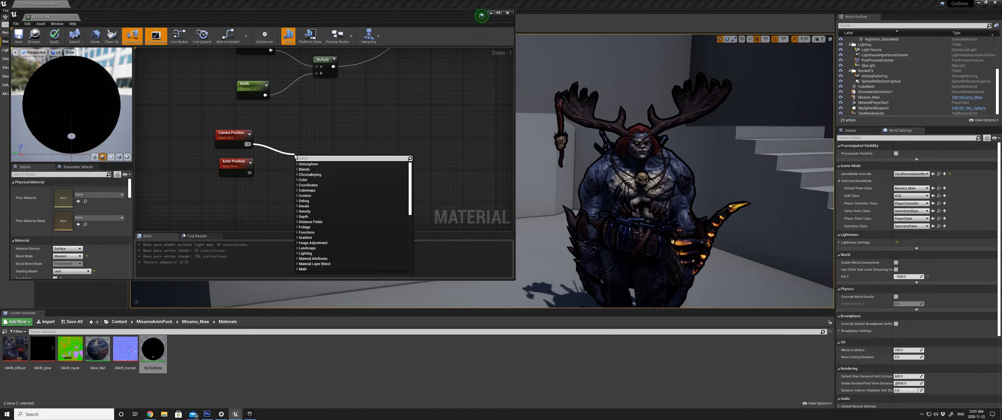
{"action": "type", "text": "dis"}
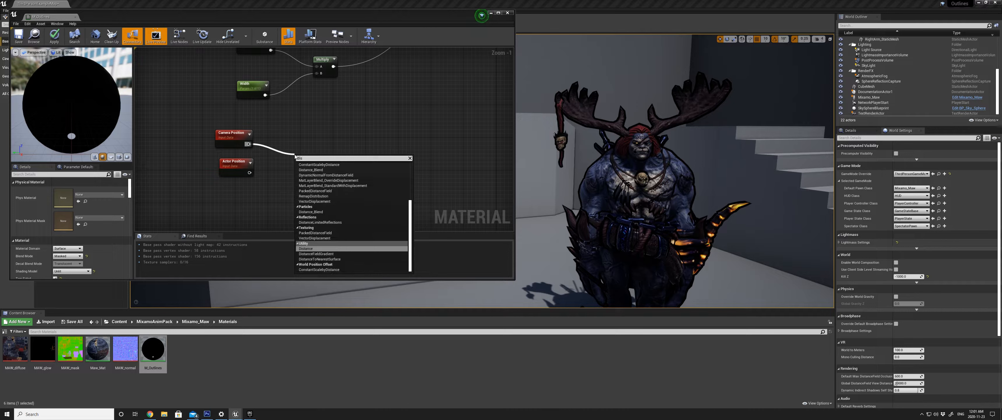
{"action": "key", "text": "Return"}
{"action": "left_click_drag", "start_coordinate": [302, 156], "coordinate": [299, 145]}
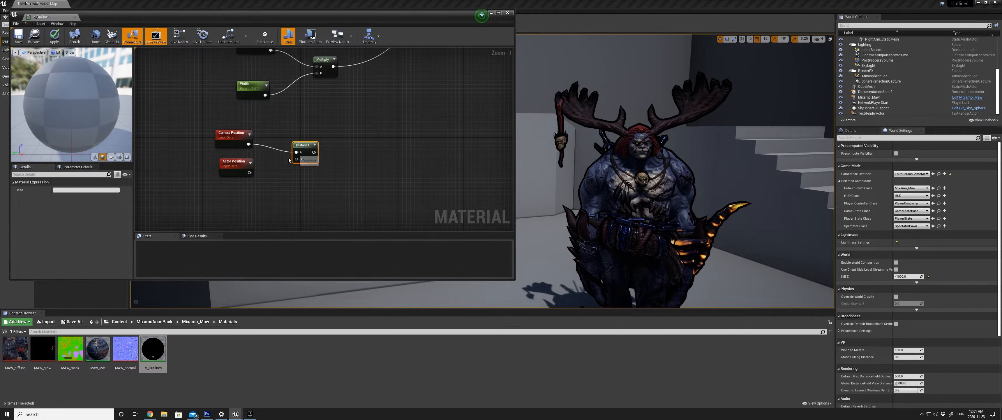
{"action": "left_click_drag", "start_coordinate": [249, 172], "coordinate": [290, 144]}
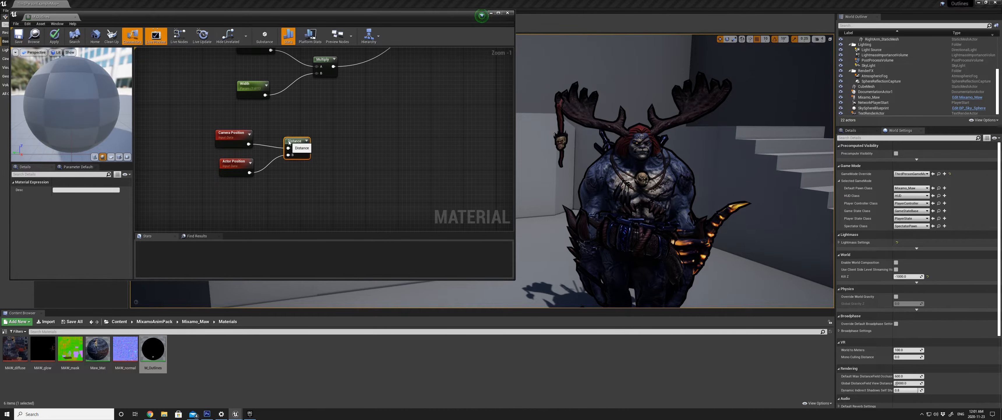
Move the Camera Position, Actor Position and Distance nodes together to sit closer below the Width parameter.
{"action": "right_click_drag", "start_coordinate": [370, 143], "coordinate": [276, 169]}
{"action": "scroll", "coordinate": [260, 180], "scroll_direction": "down", "scroll_amount": 1}
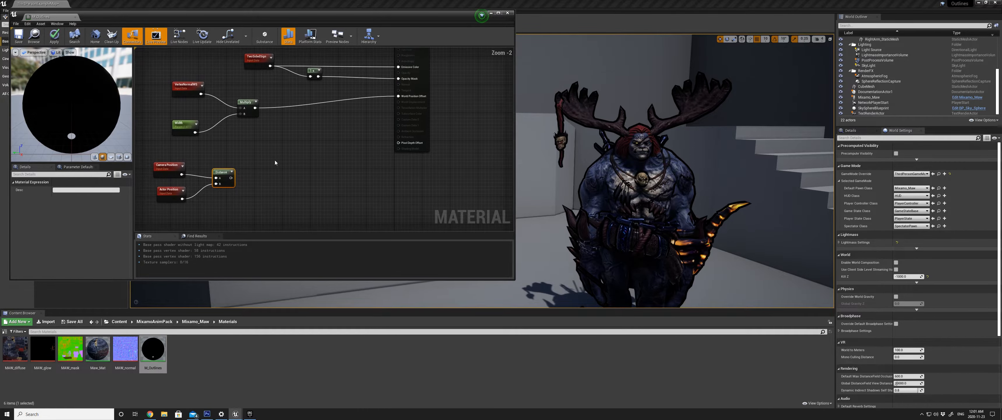
{"action": "left_click_drag", "start_coordinate": [152, 154], "coordinate": [205, 162]}
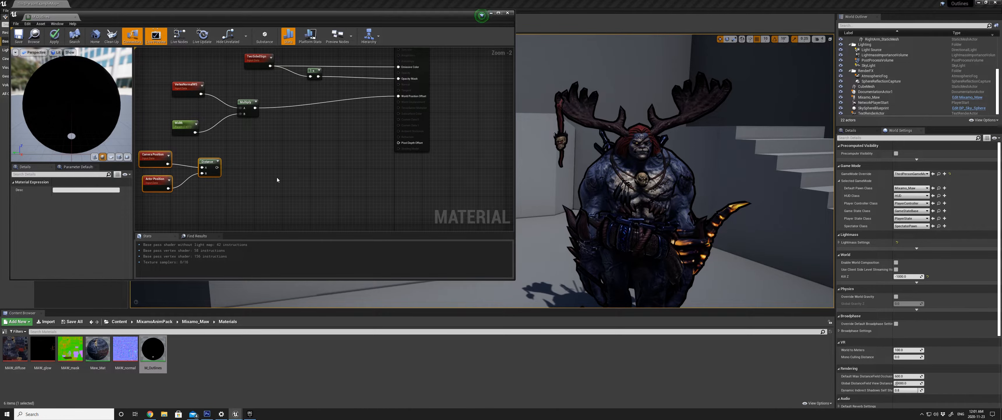
{"action": "left_click", "coordinate": [260, 185]}
{"action": "right_click_drag", "start_coordinate": [245, 212], "coordinate": [261, 189]}
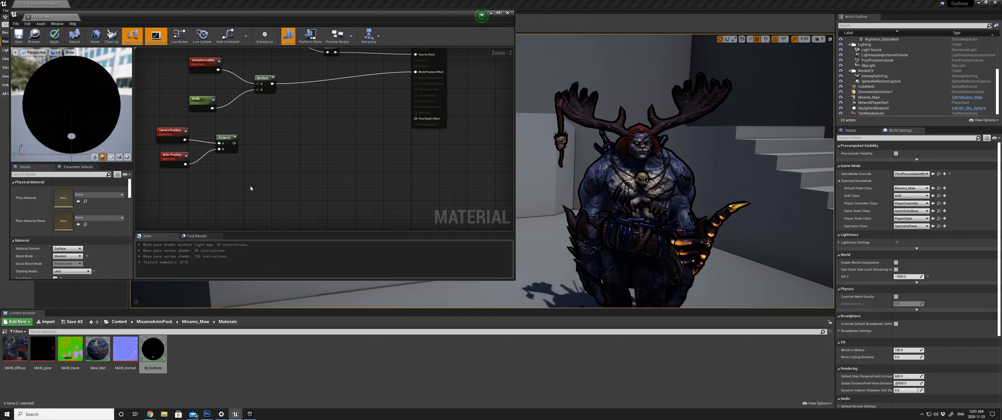
Add a second Multiply node that takes the Width parameter as A and the Distance result as B.
{"action": "left_click_drag", "start_coordinate": [198, 99], "coordinate": [239, 119]}
{"action": "type", "text": "multiply"}
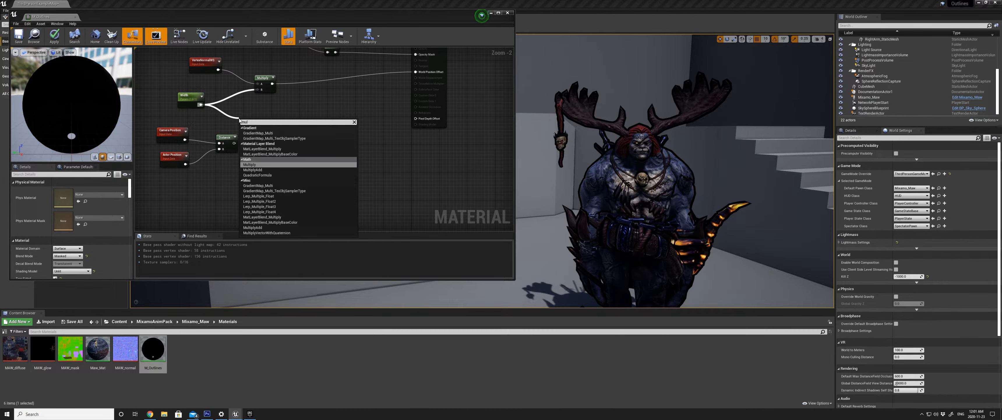
{"action": "key", "text": "Return"}
{"action": "left_click_drag", "start_coordinate": [241, 120], "coordinate": [259, 119]}
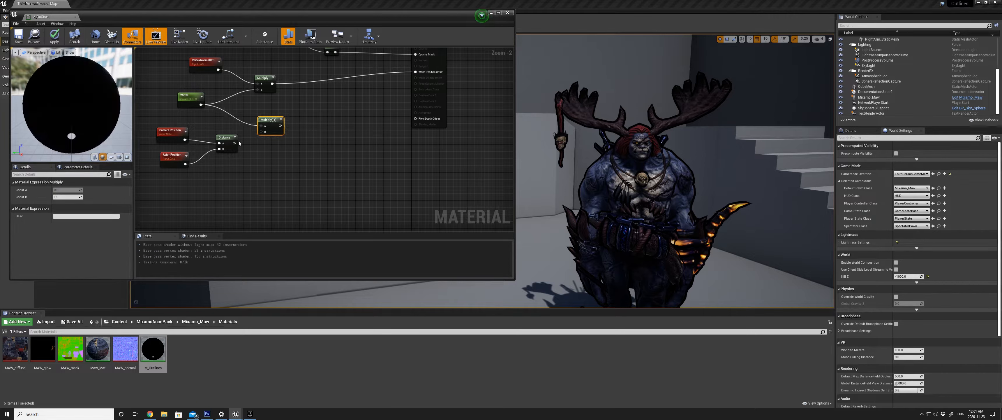
{"action": "left_click_drag", "start_coordinate": [234, 143], "coordinate": [261, 132]}
{"action": "left_click", "coordinate": [191, 97]}
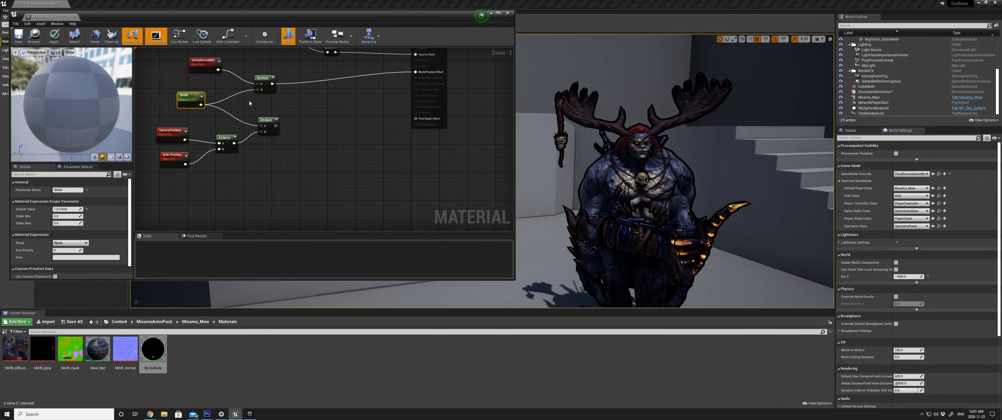
{"action": "left_click", "coordinate": [263, 111]}
{"action": "right_click_drag", "start_coordinate": [264, 111], "coordinate": [270, 135]}
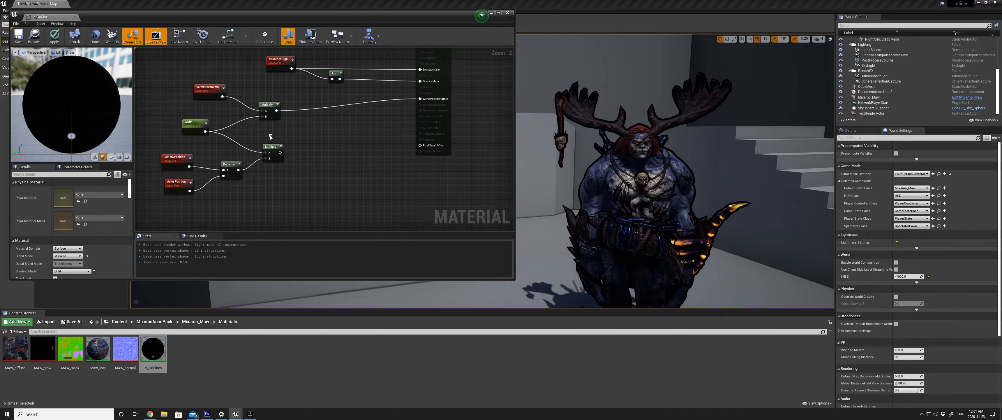
{"action": "left_click_drag", "start_coordinate": [270, 148], "coordinate": [316, 150]}
{"action": "left_click", "coordinate": [292, 179]}
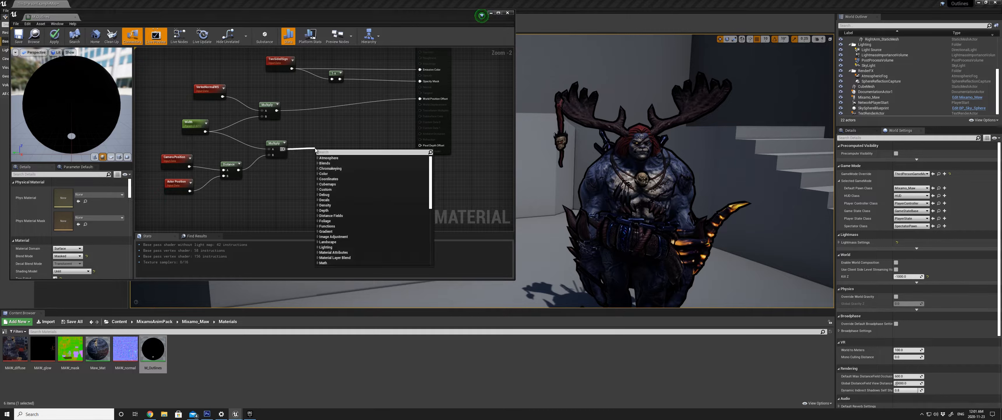
{"action": "key", "text": "Escape"}
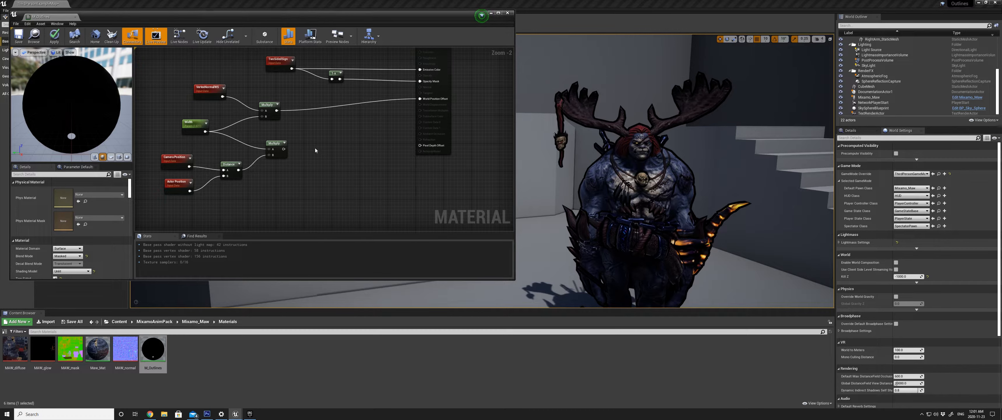
{"action": "left_click_drag", "start_coordinate": [284, 148], "coordinate": [333, 146]}
Set the Width parameter's default value to 0.001.
{"action": "left_click", "coordinate": [194, 124]}
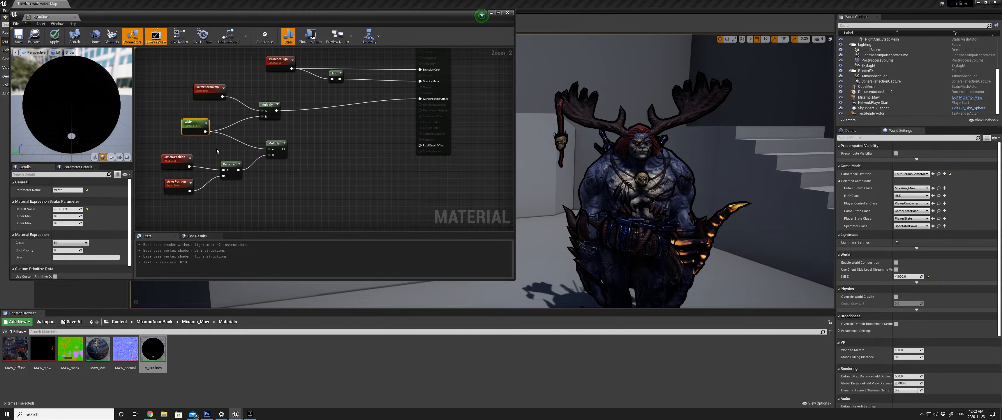
{"action": "left_click", "coordinate": [66, 209]}
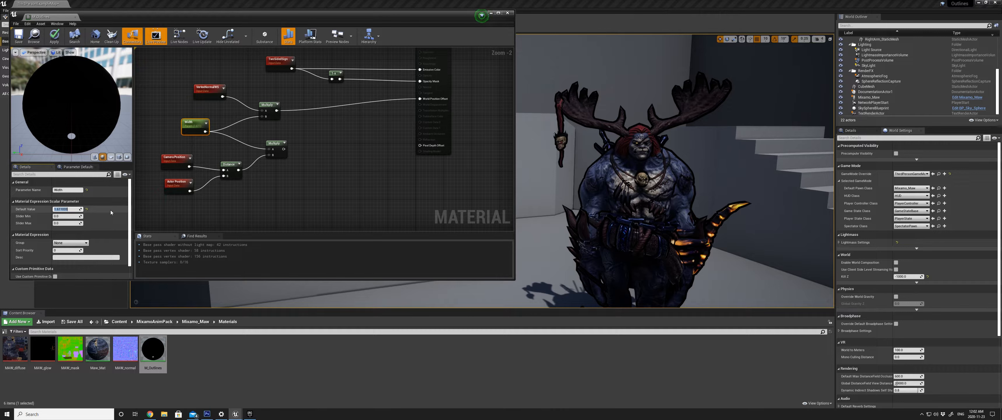
{"action": "type", "text": "0.001"}
{"action": "key", "text": "Return"}
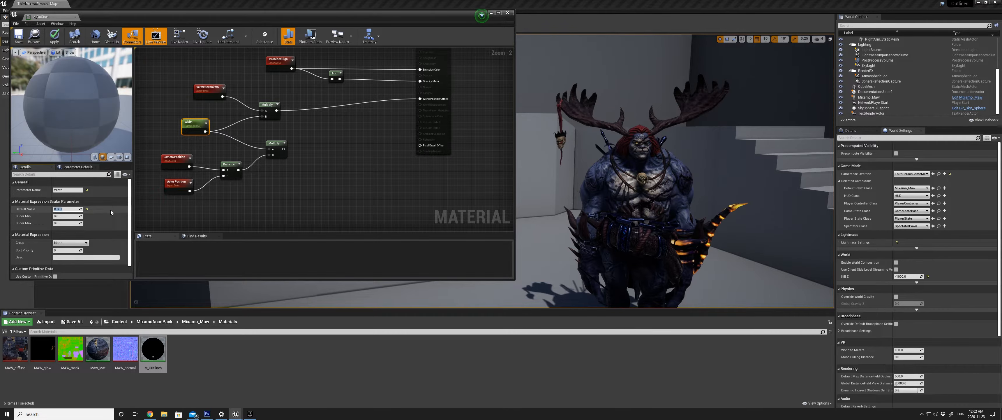
Try feeding the distance-scaled Width straight into World Position Offset, applying the material and raising the Width default value.
{"action": "left_click_drag", "start_coordinate": [284, 149], "coordinate": [420, 99]}
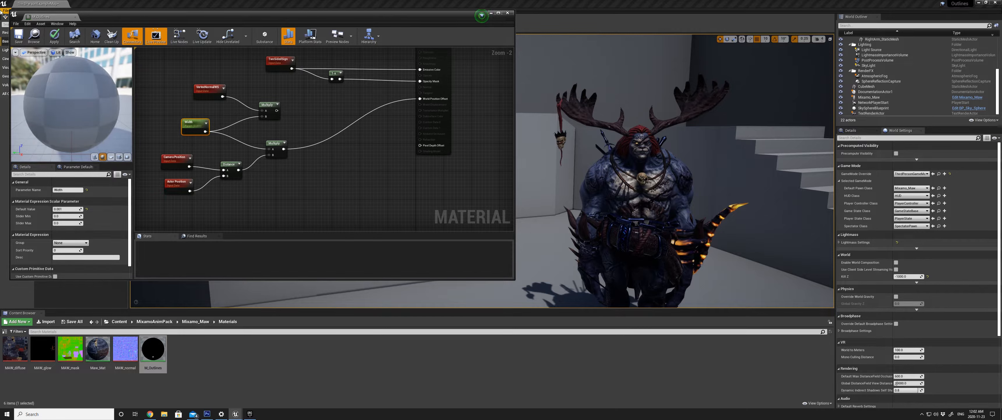
{"action": "left_click", "coordinate": [54, 36]}
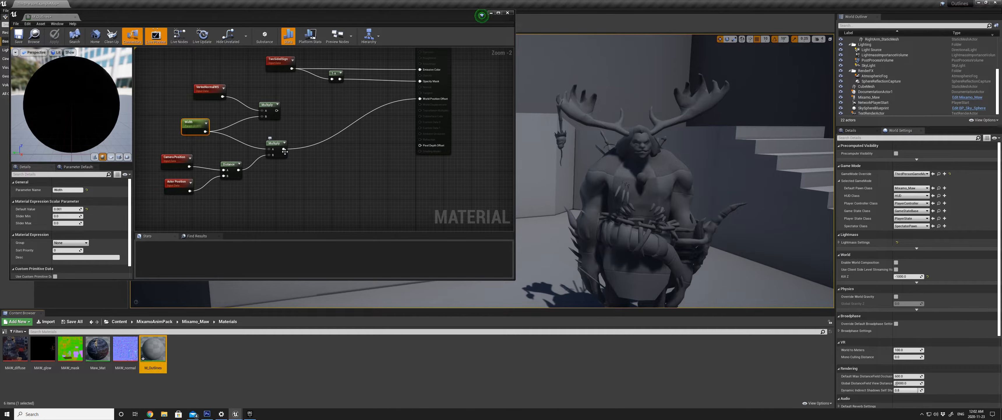
{"action": "mouse_move", "coordinate": [663, 142]}
{"action": "right_mouse_down"}
{"action": "mouse_move", "coordinate": [685, 142]}
{"action": "mouse_move", "coordinate": [663, 142]}
{"action": "right_mouse_up"}
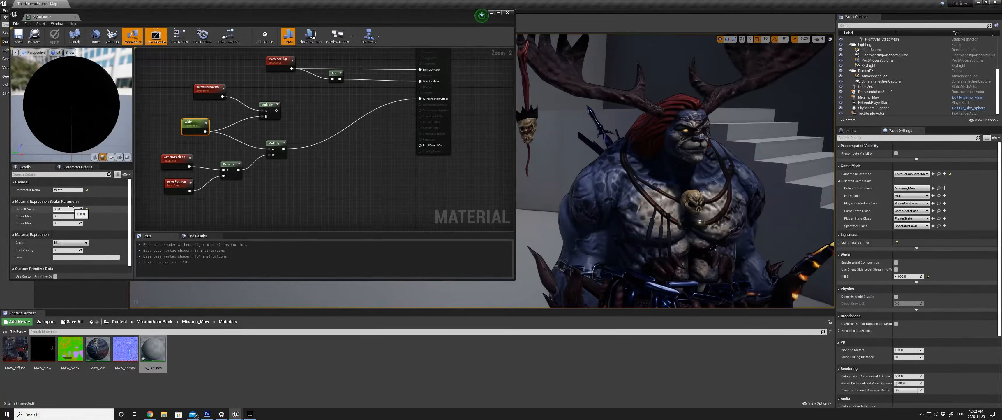
{"action": "left_click_drag", "start_coordinate": [66, 208], "coordinate": [59, 209]}
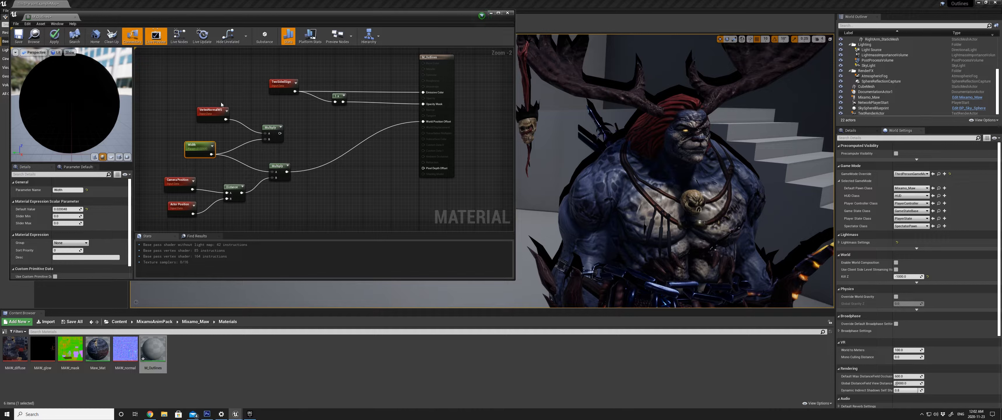
Shift VertexNormalWS and its Multiply under TwoSidedSign, then route the distance-scaled Width through that Multiply into World Position Offset and apply the material.
{"action": "left_click_drag", "start_coordinate": [224, 100], "coordinate": [279, 140]}
{"action": "left_click_drag", "start_coordinate": [269, 129], "coordinate": [337, 133]}
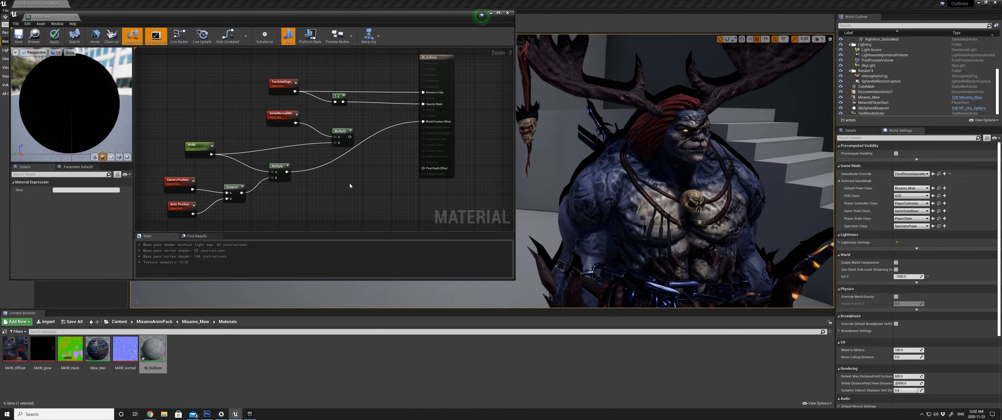
{"action": "left_click", "coordinate": [311, 155]}
{"action": "left_click_drag", "start_coordinate": [286, 171], "coordinate": [423, 121]}
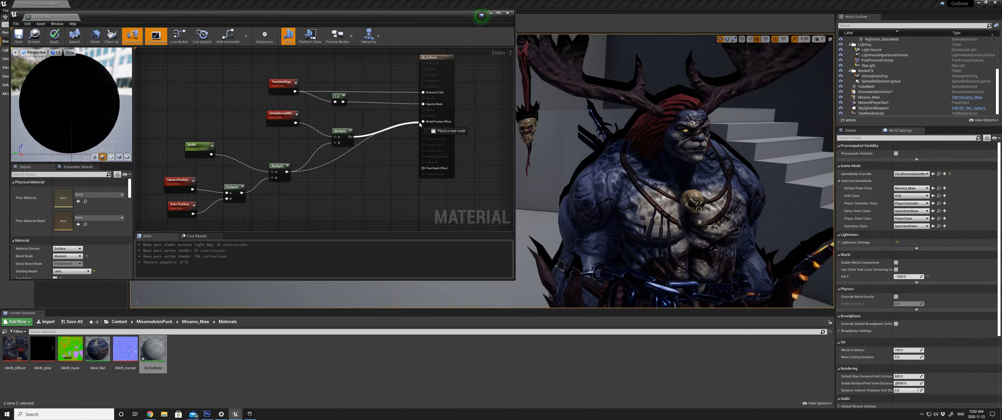
{"action": "left_click", "coordinate": [55, 35]}
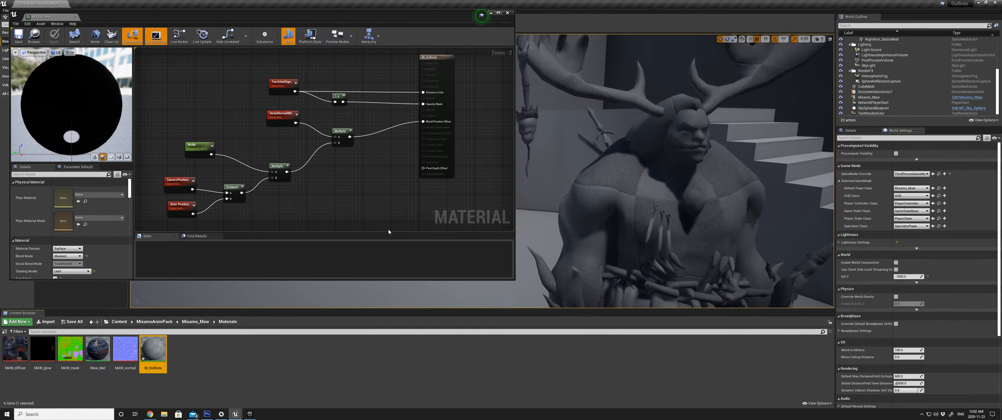
Compare the outline near and far in the viewport, then lower the Width parameter's default value to 0.001.
{"action": "left_click", "coordinate": [200, 150]}
{"action": "left_click_drag", "start_coordinate": [674, 177], "coordinate": [671, 264]}
{"action": "left_click_drag", "start_coordinate": [643, 165], "coordinate": [642, 181]}
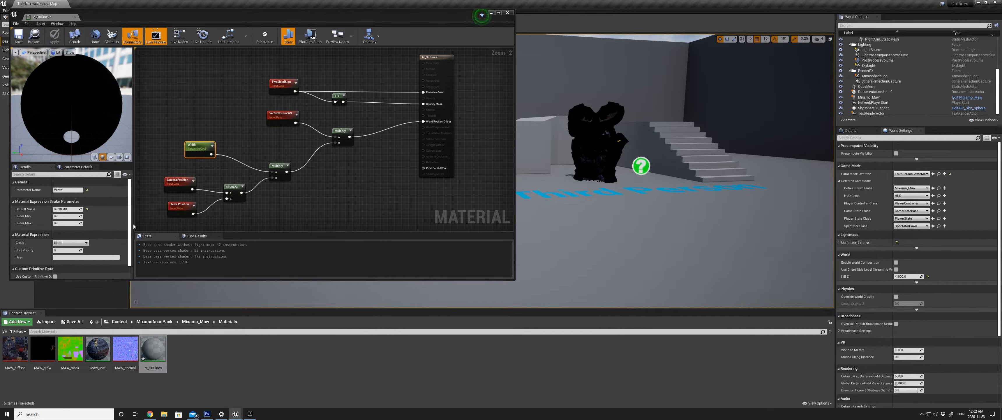
{"action": "left_click", "coordinate": [465, 143]}
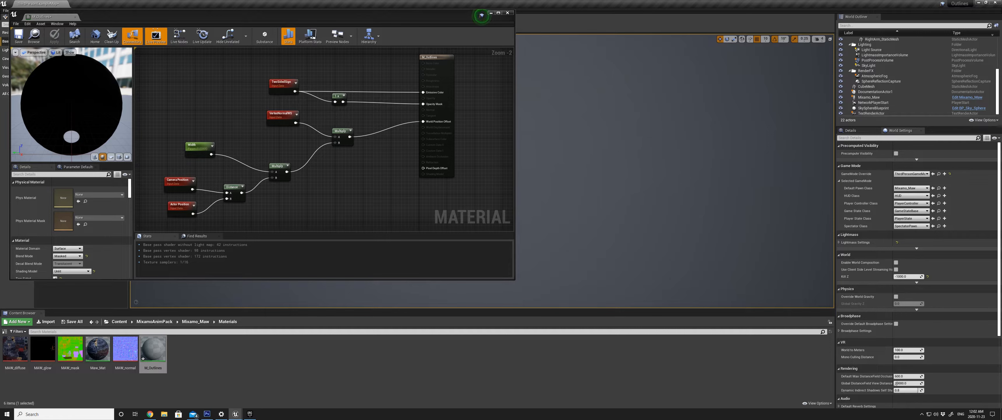
{"action": "left_click_drag", "start_coordinate": [646, 181], "coordinate": [651, 144]}
{"action": "right_click_drag", "start_coordinate": [651, 144], "coordinate": [642, 165]}
{"action": "left_click", "coordinate": [200, 148]}
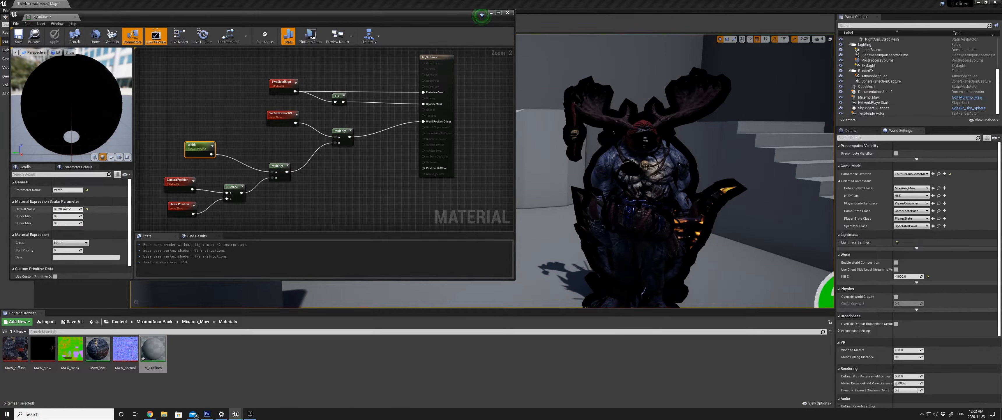
{"action": "mouse_move", "coordinate": [74, 208]}
{"action": "left_mouse_down"}
{"action": "mouse_move", "coordinate": [89, 208]}
{"action": "mouse_move", "coordinate": [63, 208]}
{"action": "left_mouse_up"}
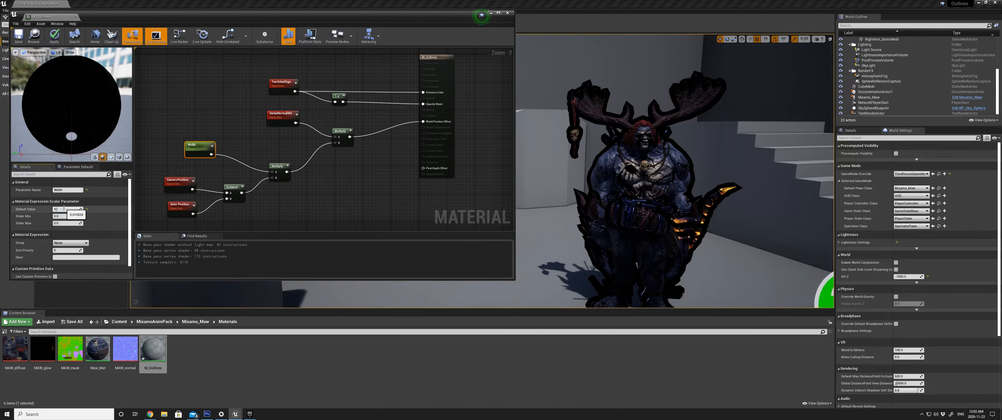
{"action": "key", "text": "Return"}
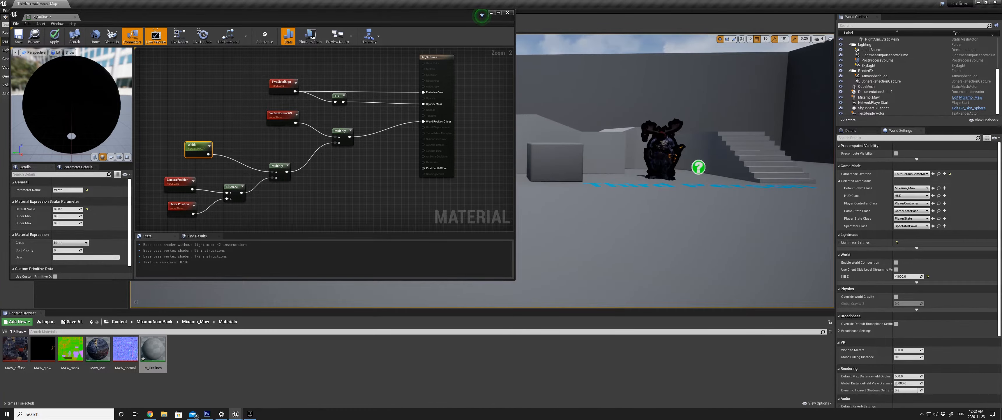
Move the Width, Camera Position, Actor Position, Distance and connected Multiply nodes together away from the VertexNormalWS Multiply to make room between them.
{"action": "left_click", "coordinate": [307, 196]}
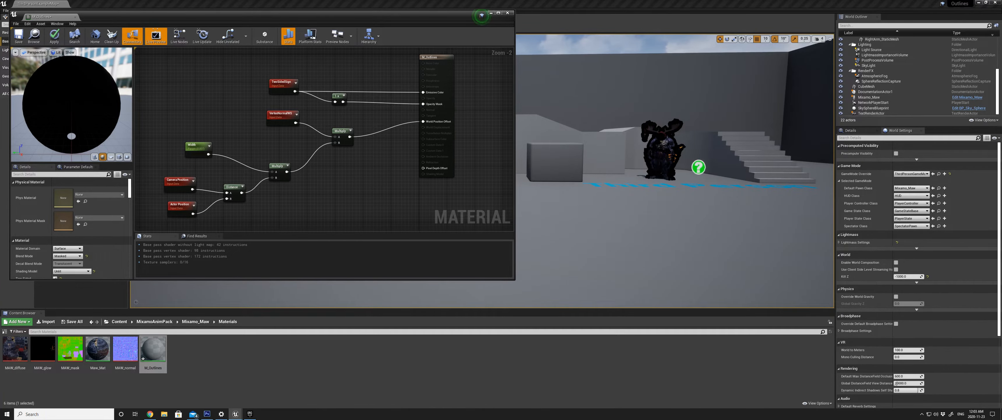
{"action": "right_click_drag", "start_coordinate": [316, 214], "coordinate": [354, 176]}
{"action": "left_click_drag", "start_coordinate": [178, 103], "coordinate": [310, 168]}
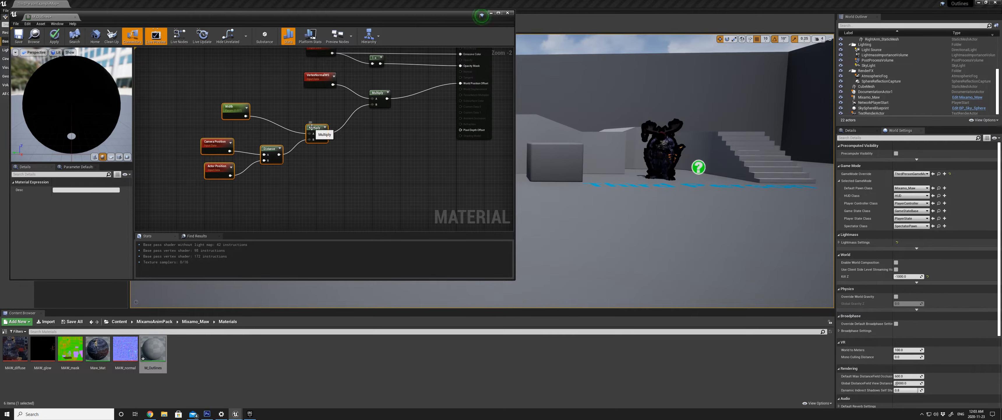
{"action": "left_click_drag", "start_coordinate": [312, 127], "coordinate": [321, 153]}
Insert a Clamp node between the distance-scaled Width Multiply and the B input of the VertexNormalWS Multiply.
{"action": "left_click", "coordinate": [328, 172]}
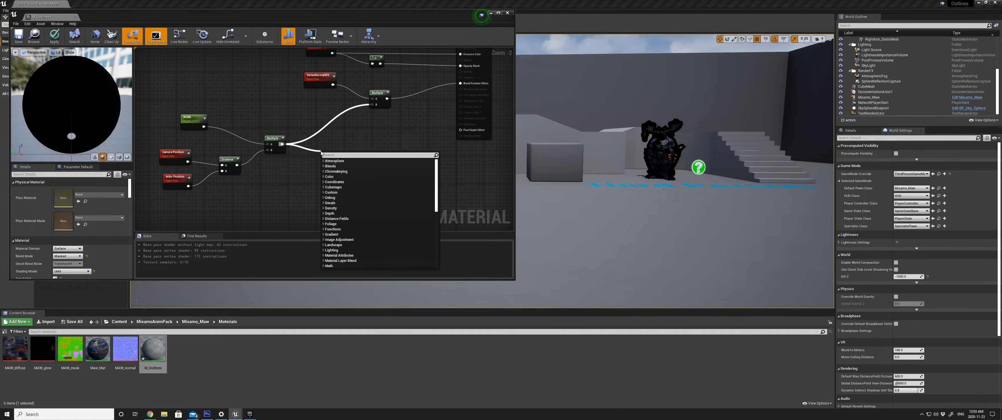
{"action": "type", "text": "clamp"}
{"action": "key", "text": "Return"}
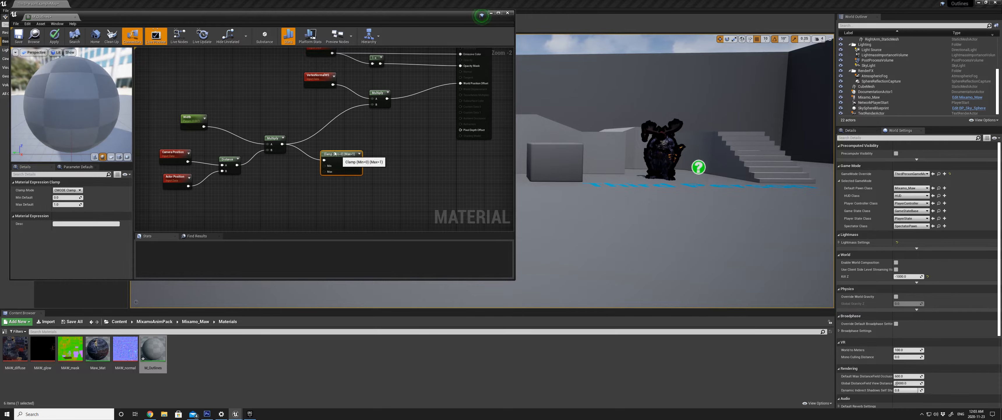
{"action": "left_click_drag", "start_coordinate": [335, 154], "coordinate": [331, 110]}
{"action": "left_click", "coordinate": [361, 124]}
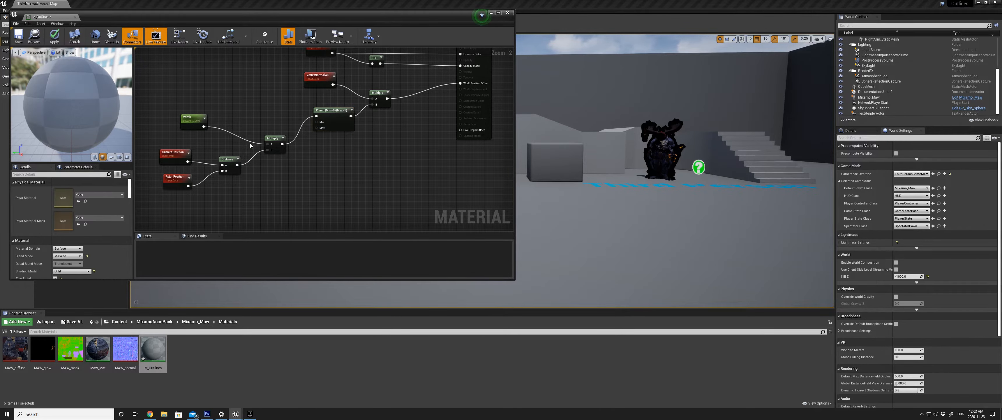
Set the Clamp node's Max Default to 3 and apply the material.
{"action": "left_click", "coordinate": [336, 113]}
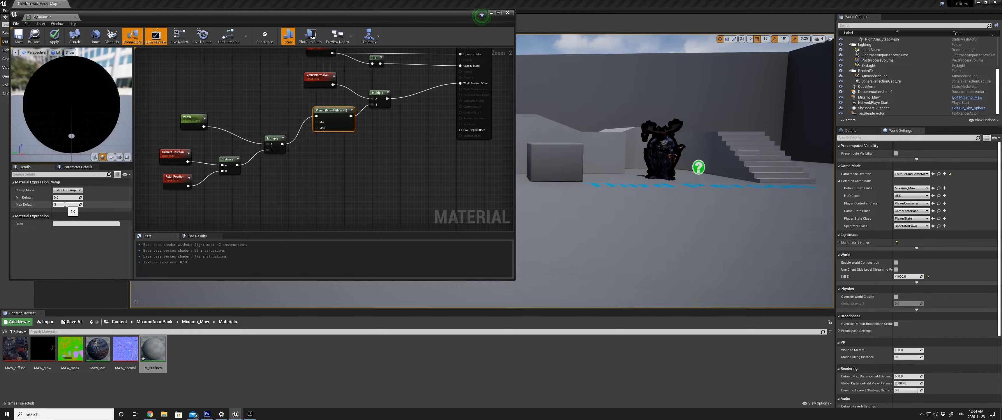
{"action": "left_click", "coordinate": [65, 205]}
{"action": "type", "text": "3"}
{"action": "key", "text": "Return"}
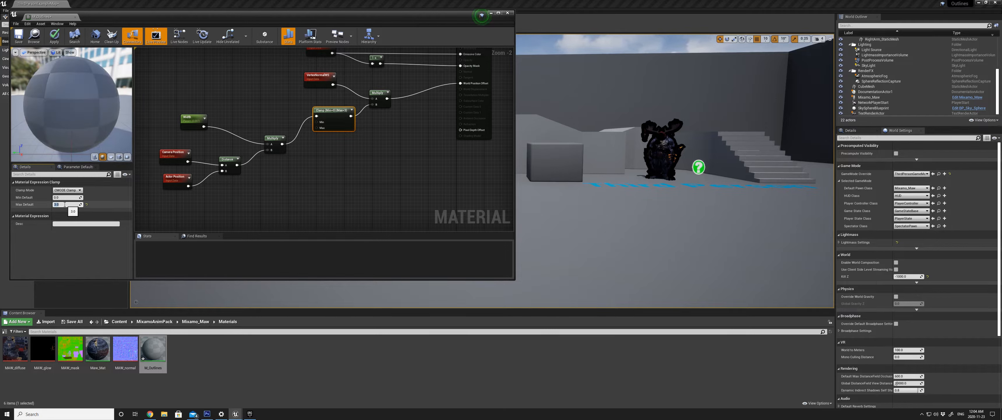
{"action": "left_click", "coordinate": [286, 192]}
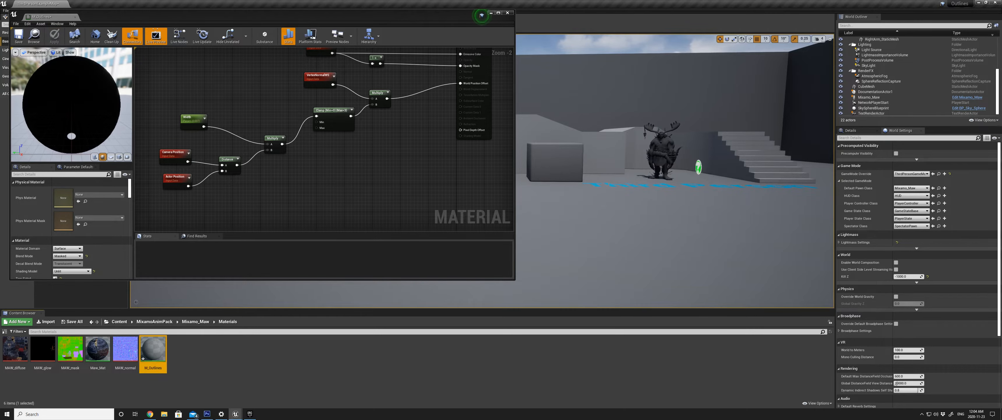
Fly the viewport camera toward and away from the character to examine its outline thickness at different distances.
{"action": "right_click_drag", "start_coordinate": [610, 171], "coordinate": [552, 203]}
{"action": "key", "text": "s"}
{"action": "key", "text": "e"}
{"action": "key", "text": "q"}
{"action": "key", "text": "e"}
{"action": "key", "text": "q"}
{"action": "key", "text": "w"}
{"action": "key", "text": "q"}
{"action": "key", "text": "w"}
{"action": "key", "text": "w"}
{"action": "key", "text": "w"}
{"action": "key", "text": "s"}
{"action": "key", "text": "w"}
{"action": "key", "text": "w"}
{"action": "key", "text": "s"}
{"action": "key", "text": "w"}
Add the MAW_diffuse texture to the M_Outlines graph as a Texture Sample above the TwoSidedSign node.
{"action": "left_click", "coordinate": [344, 208]}
{"action": "left_click_drag", "start_coordinate": [245, 23], "coordinate": [249, 35]}
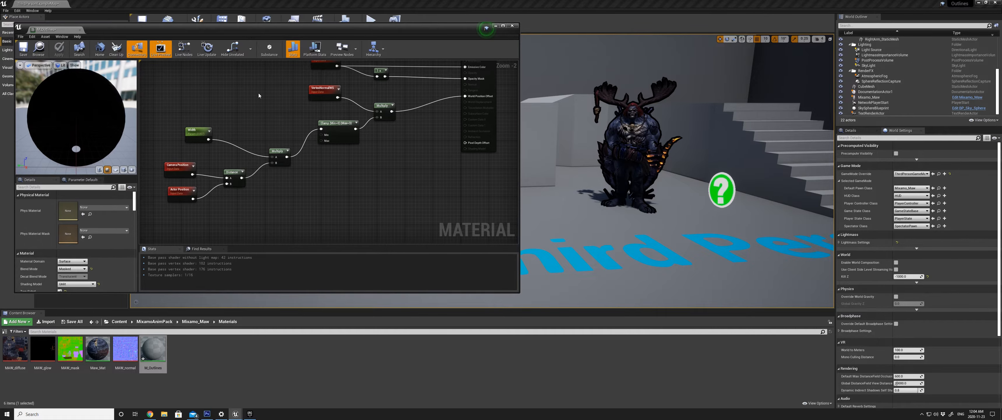
{"action": "right_click", "coordinate": [305, 204]}
{"action": "right_click_drag", "start_coordinate": [311, 195], "coordinate": [330, 218]}
{"action": "scroll", "coordinate": [330, 218], "scroll_direction": "down", "scroll_amount": 1}
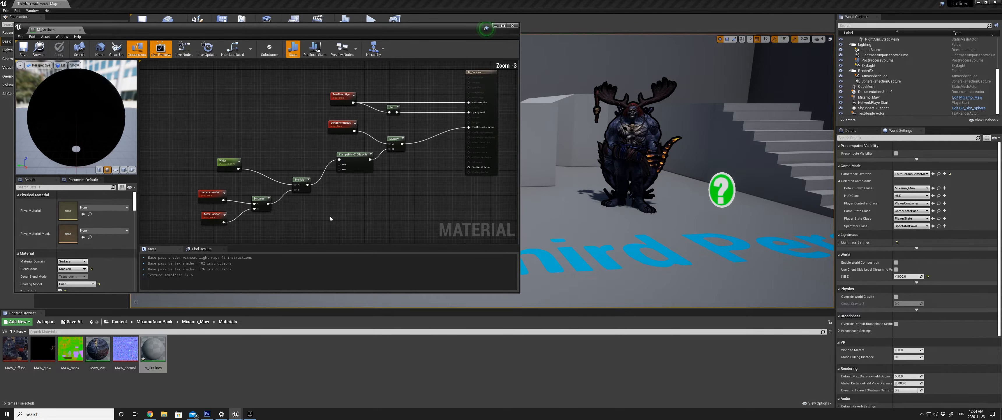
{"action": "mouse_move", "coordinate": [390, 203]}
{"action": "right_mouse_down"}
{"action": "mouse_move", "coordinate": [381, 213]}
{"action": "mouse_move", "coordinate": [378, 203]}
{"action": "right_mouse_up"}
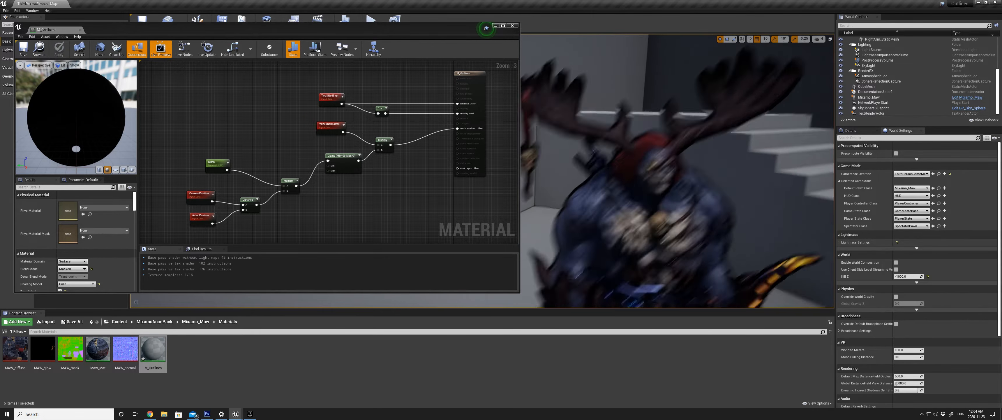
{"action": "right_click_drag", "start_coordinate": [419, 198], "coordinate": [382, 229]}
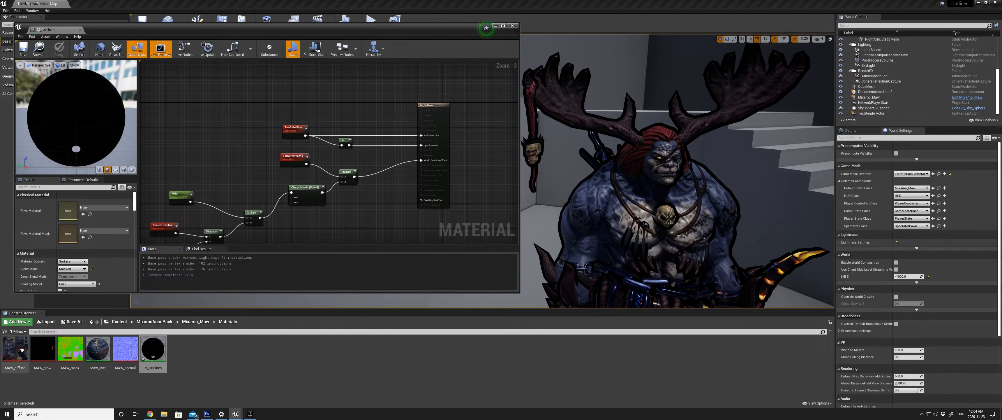
{"action": "scroll", "coordinate": [221, 188], "scroll_direction": "down", "scroll_amount": 1}
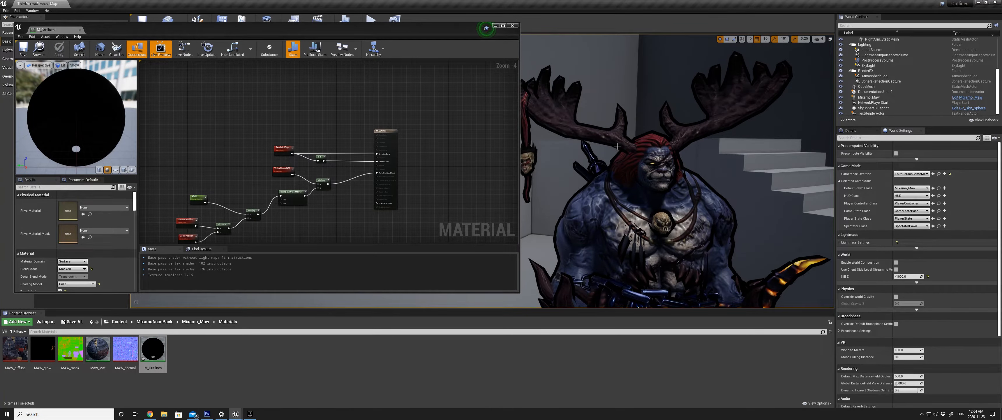
{"action": "left_click_drag", "start_coordinate": [15, 348], "coordinate": [257, 99]}
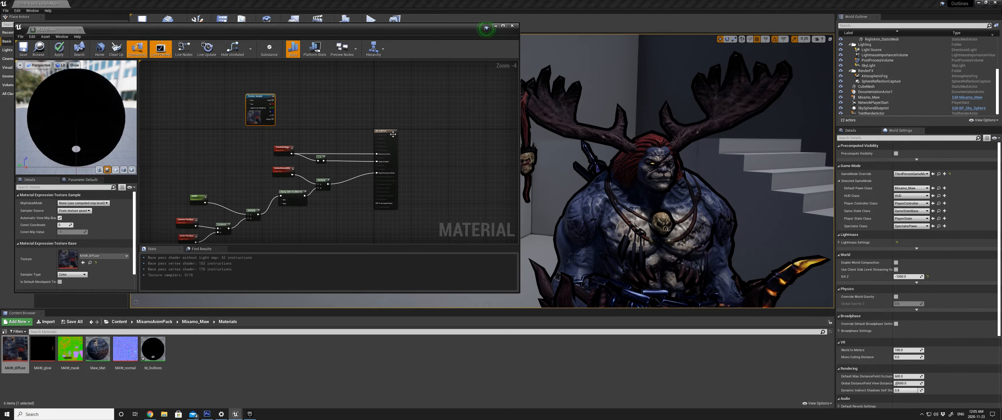
{"action": "left_click", "coordinate": [318, 126]}
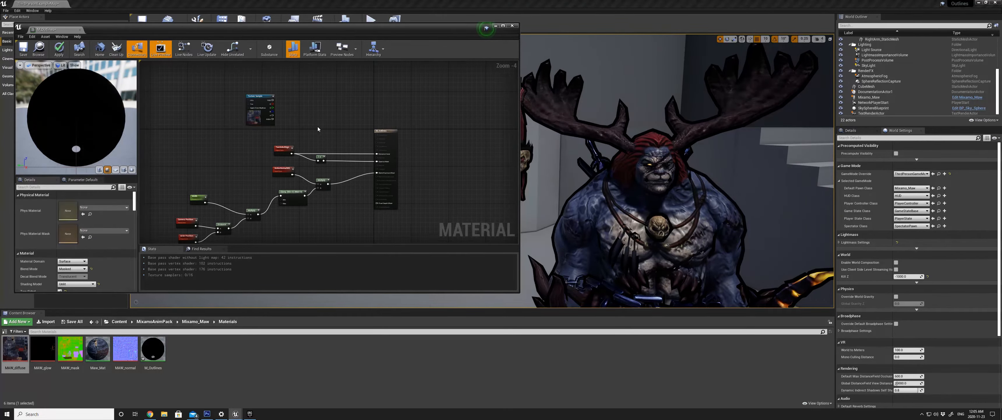
Connect the Texture Sample's RGB output to Emissive Color and apply the material to view the coloured outline on the character.
{"action": "scroll", "coordinate": [317, 126], "scroll_direction": "up", "scroll_amount": 2}
{"action": "right_click_drag", "start_coordinate": [321, 132], "coordinate": [298, 136]}
{"action": "left_click_drag", "start_coordinate": [227, 90], "coordinate": [383, 172]}
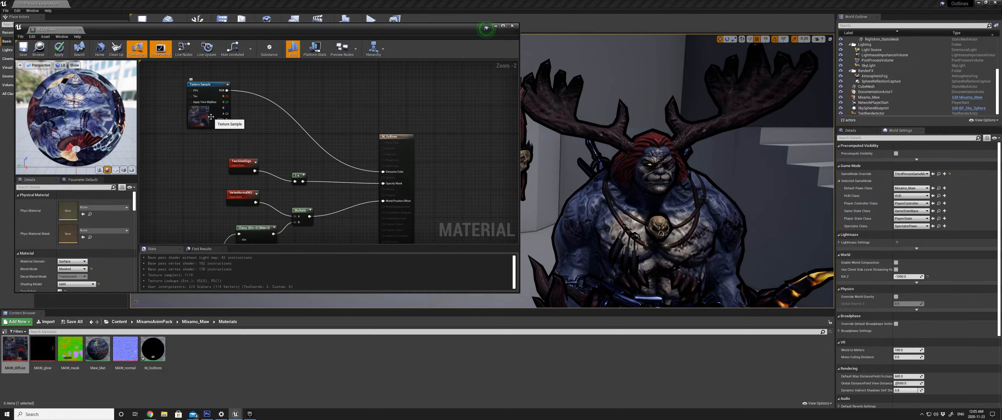
{"action": "left_click", "coordinate": [58, 48]}
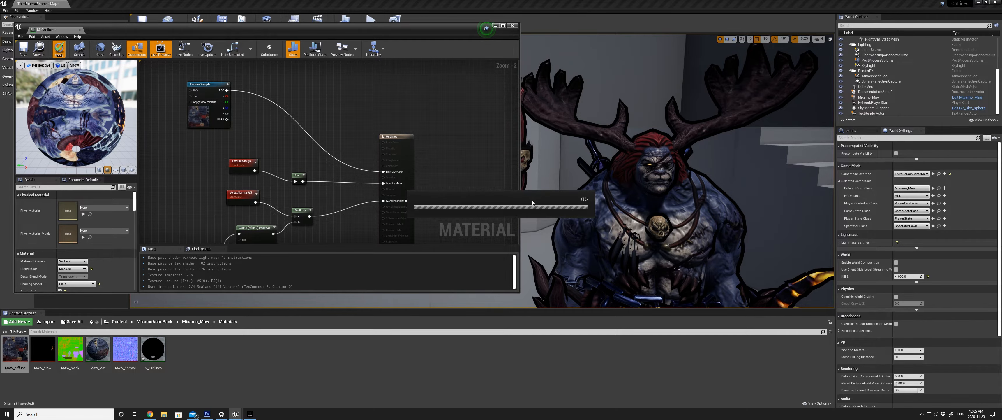
{"action": "right_click_drag", "start_coordinate": [566, 171], "coordinate": [603, 143]}
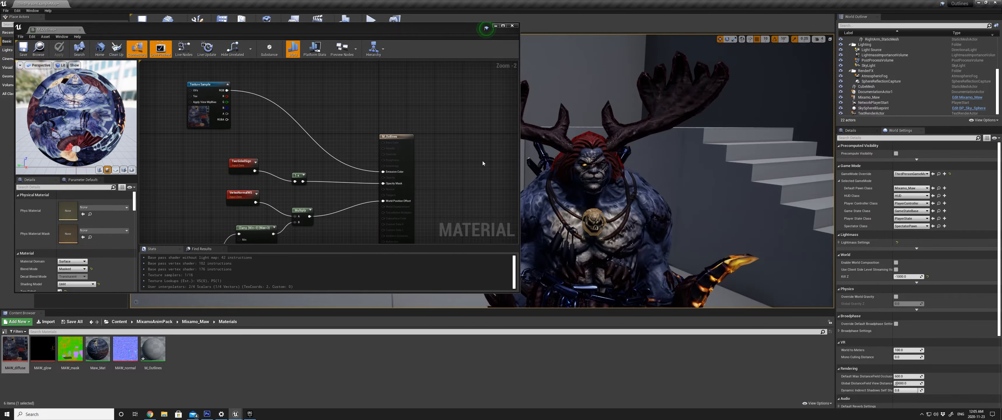
Add a Multiply node that takes the Texture Sample's RGB output as its A input.
{"action": "left_click_drag", "start_coordinate": [226, 90], "coordinate": [261, 102]}
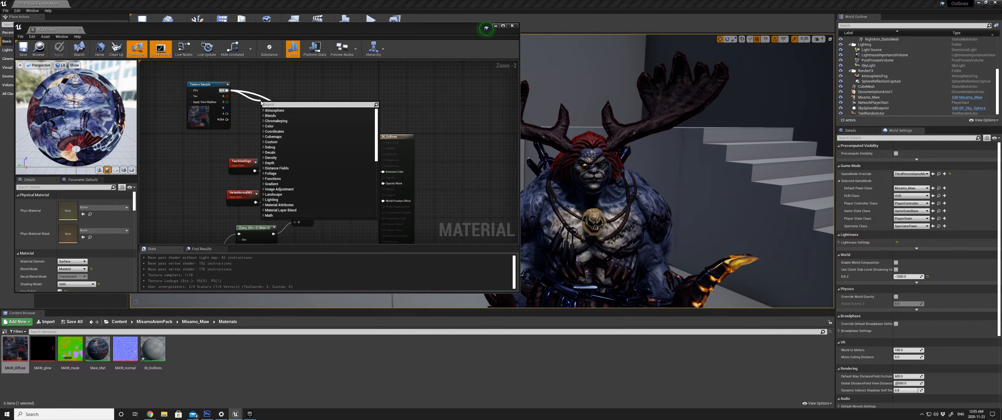
{"action": "type", "text": "multiply"}
{"action": "key", "text": "Return"}
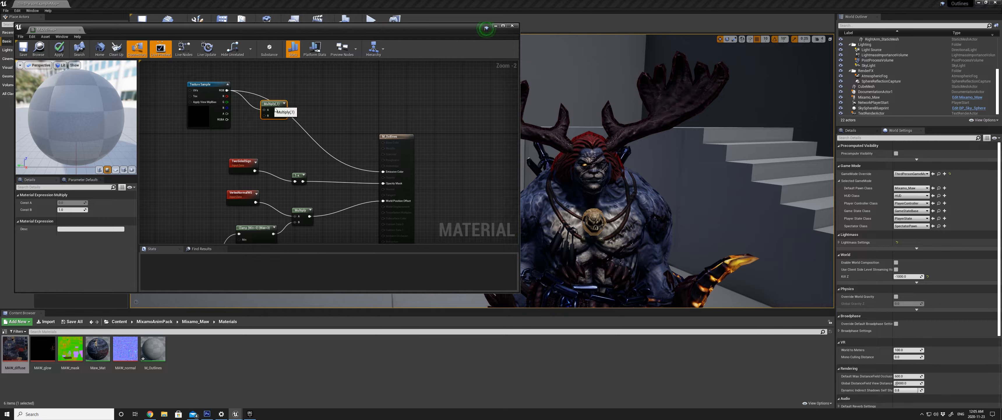
Add a scalar parameter as the Multiply node's B input and connect the Multiply output to Emissive Color.
{"action": "left_click_drag", "start_coordinate": [275, 110], "coordinate": [283, 118]}
{"action": "left_click", "coordinate": [215, 147]}
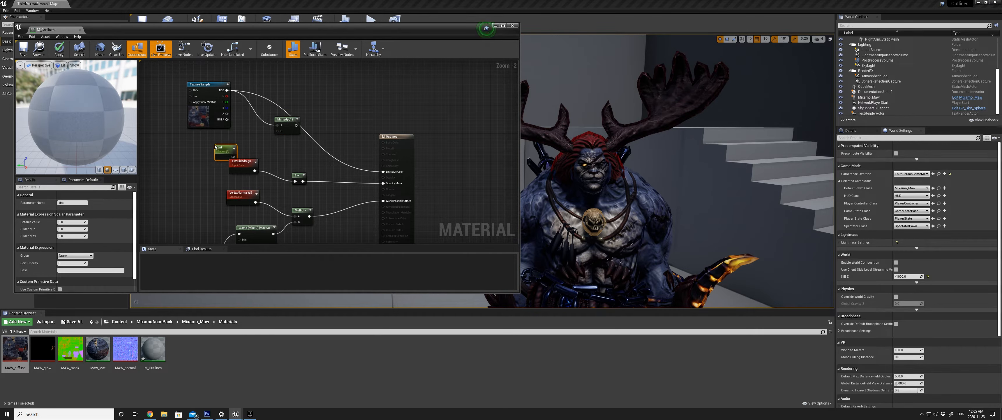
{"action": "left_click_drag", "start_coordinate": [233, 151], "coordinate": [383, 171]}
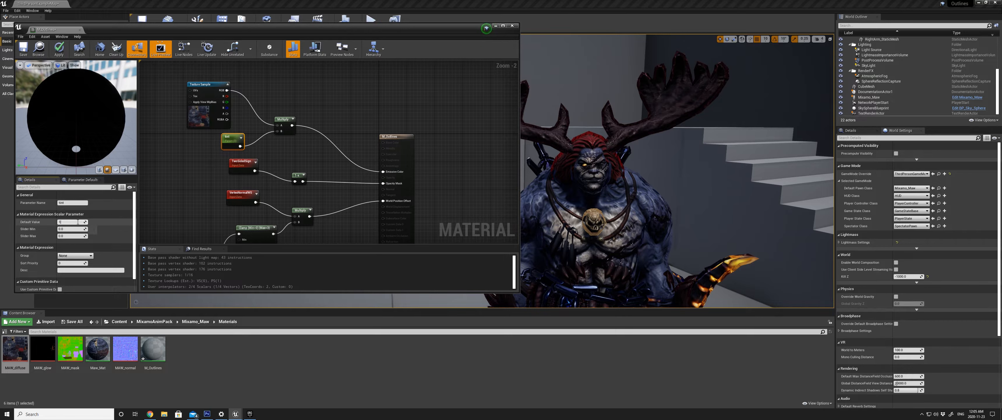
Set the scalar parameter's default value to 0.3 and apply the material to darken the outline colour on the character.
{"action": "key", "text": "Return"}
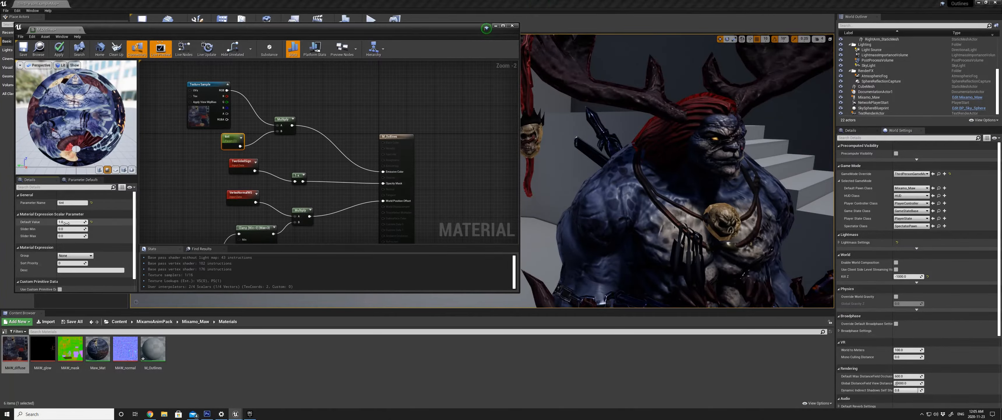
{"action": "type", "text": ".3"}
{"action": "key", "text": "Return"}
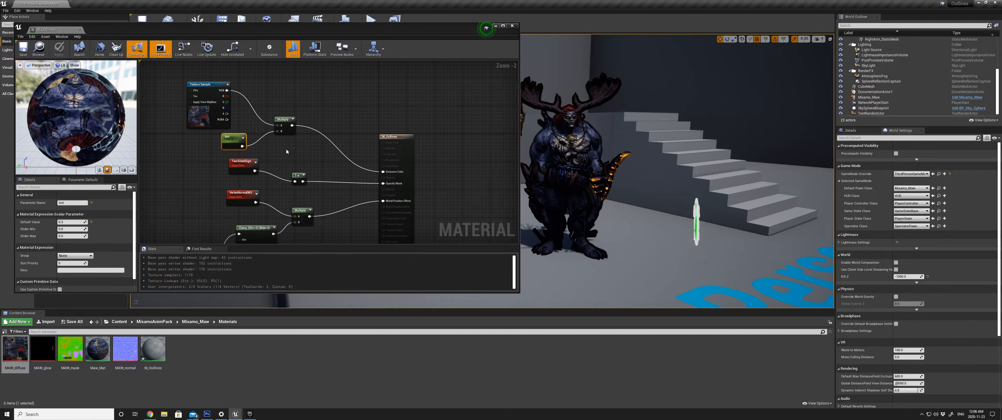
{"action": "left_click", "coordinate": [192, 82]}
{"action": "left_click_drag", "start_coordinate": [168, 74], "coordinate": [284, 116]}
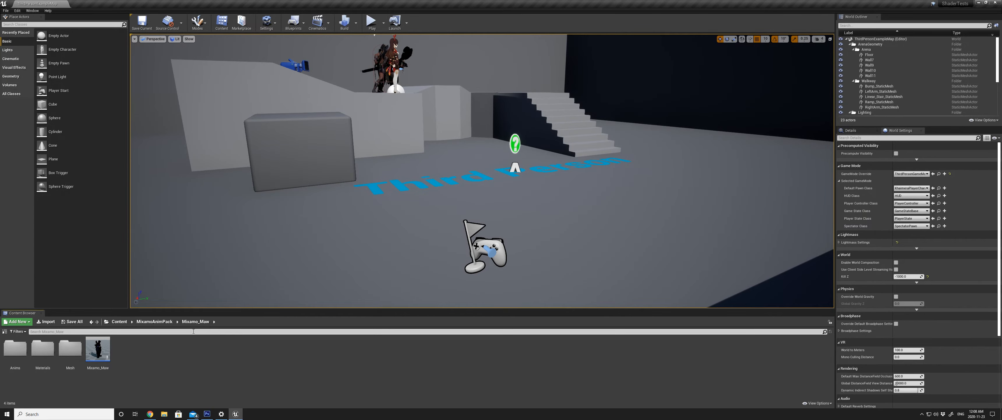
Open the Content folder in the ShaderTests project and play the level, running and jumping around the arena to examine the axe-wielding character's outlines.
{"action": "left_click", "coordinate": [119, 321]}
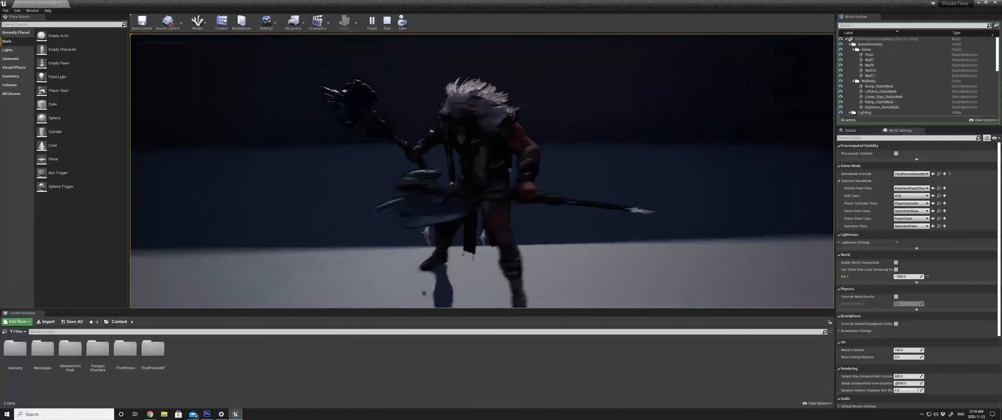
{"action": "key", "text": "w"}
{"action": "key", "text": "w"}
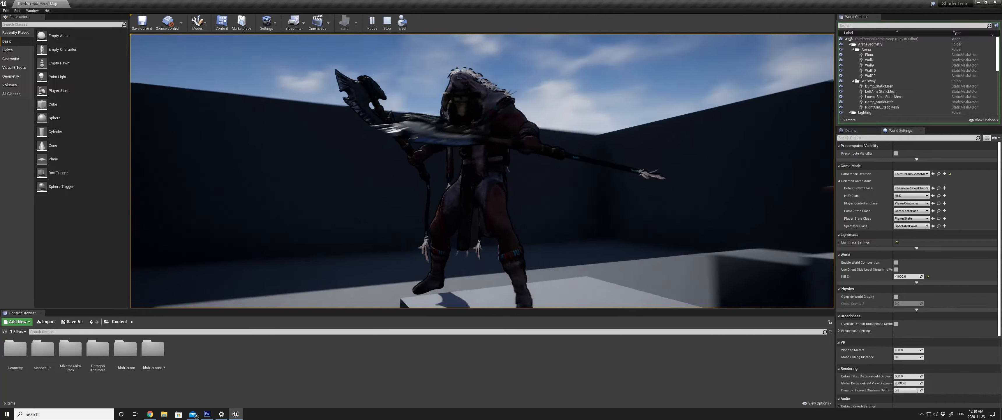
{"action": "key", "text": "w"}
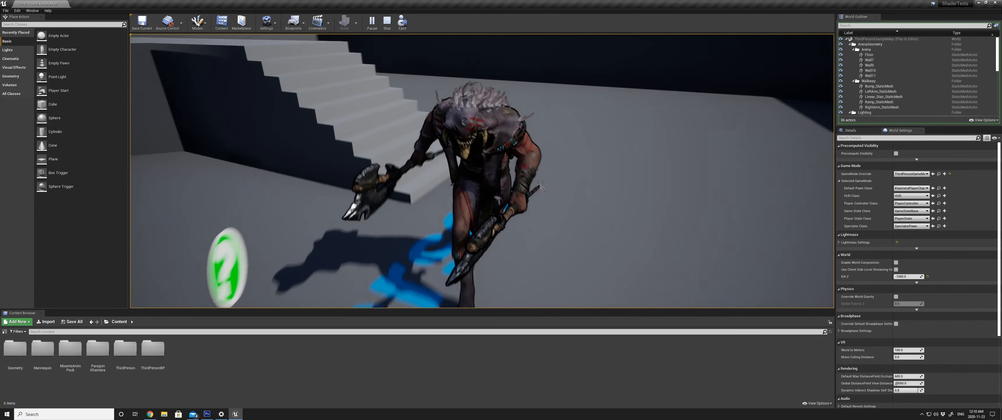
{"action": "key", "text": "w"}
{"action": "key", "text": "w"}
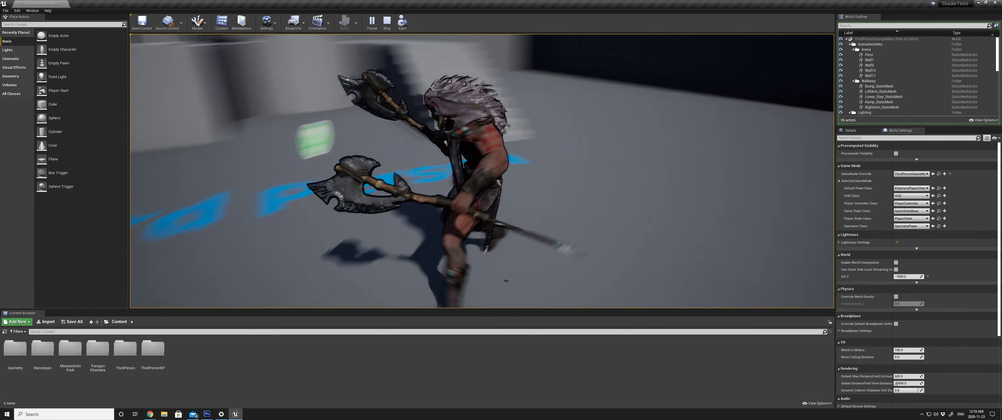
{"action": "key", "text": "w"}
{"action": "key", "text": "d"}
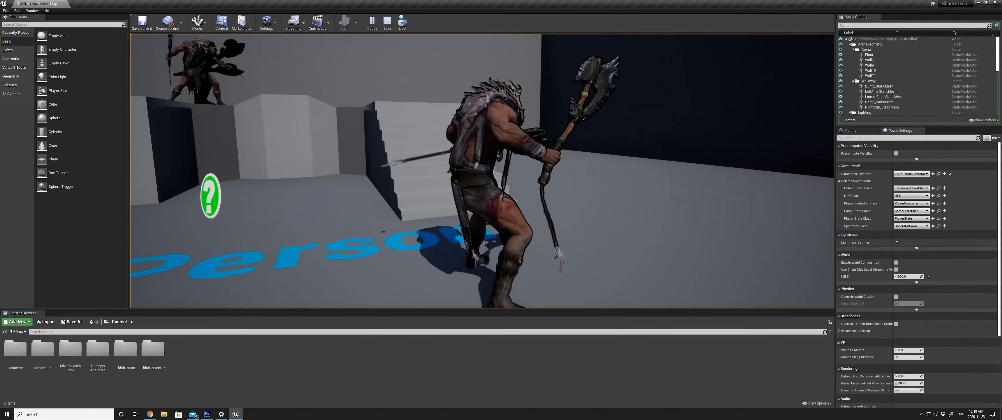
{"action": "key", "text": "w"}
{"action": "key", "text": "space"}
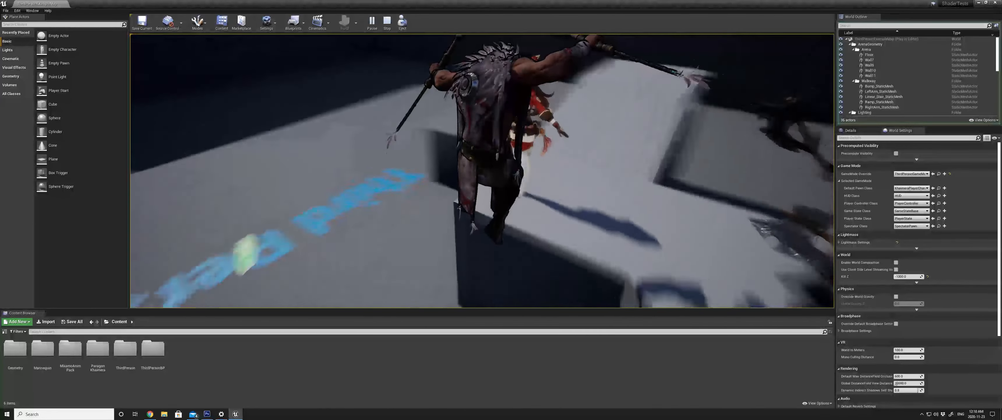
{"action": "key", "text": "w"}
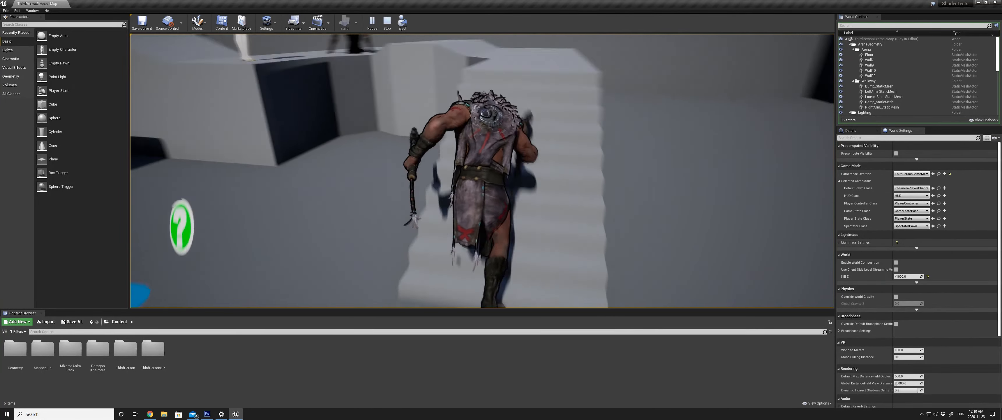
{"action": "key", "text": "space"}
{"action": "key", "text": "w"}
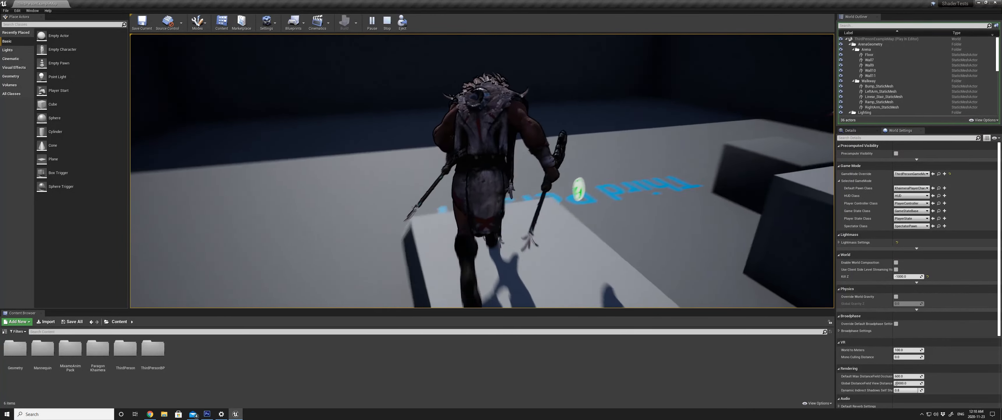
{"action": "key", "text": "d"}
{"action": "key", "text": "s"}
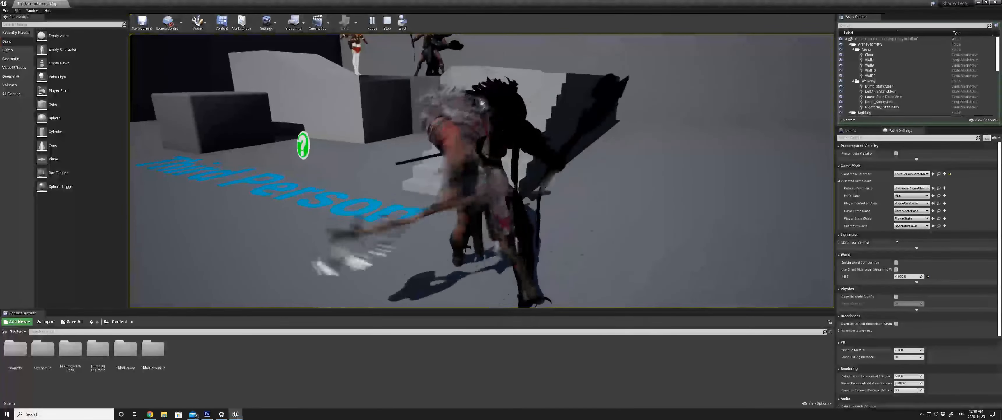
{"action": "key", "text": "w"}
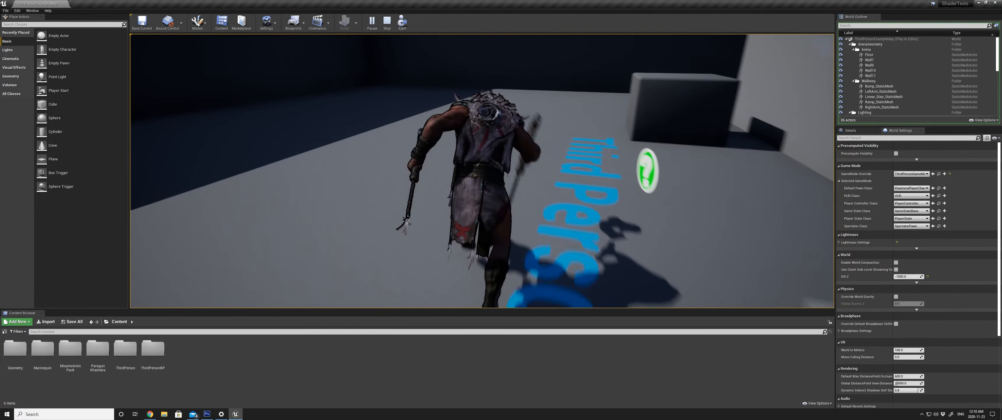
{"action": "key", "text": "a"}
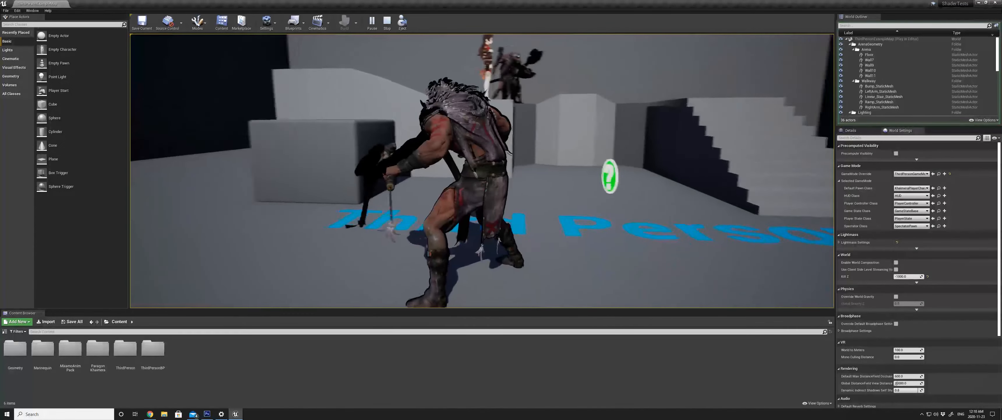
{"action": "key", "text": "w"}
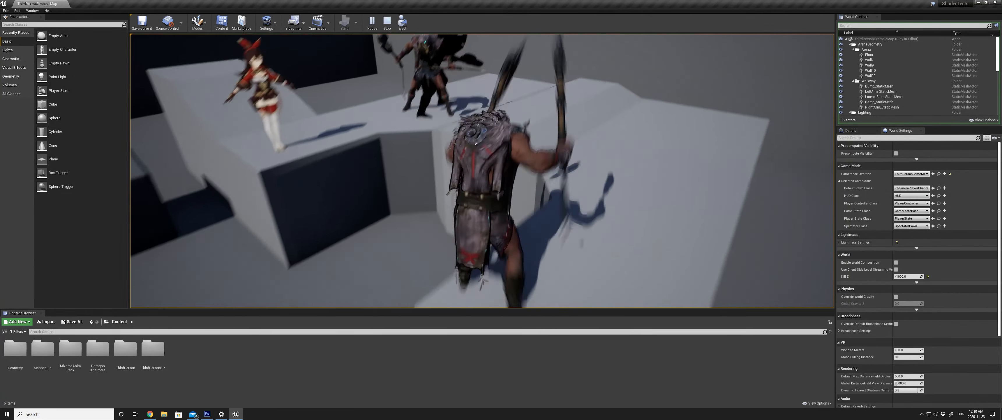
{"action": "key", "text": "w"}
{"action": "key", "text": "space"}
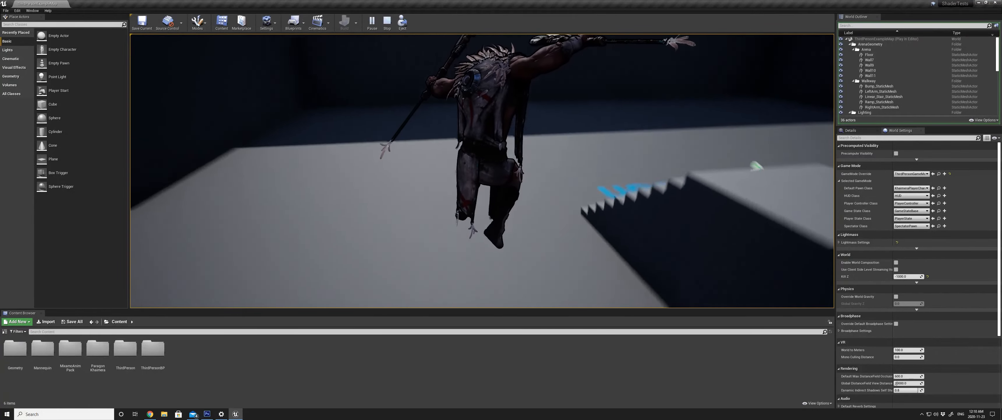
{"action": "key", "text": "w"}
{"action": "key", "text": "space"}
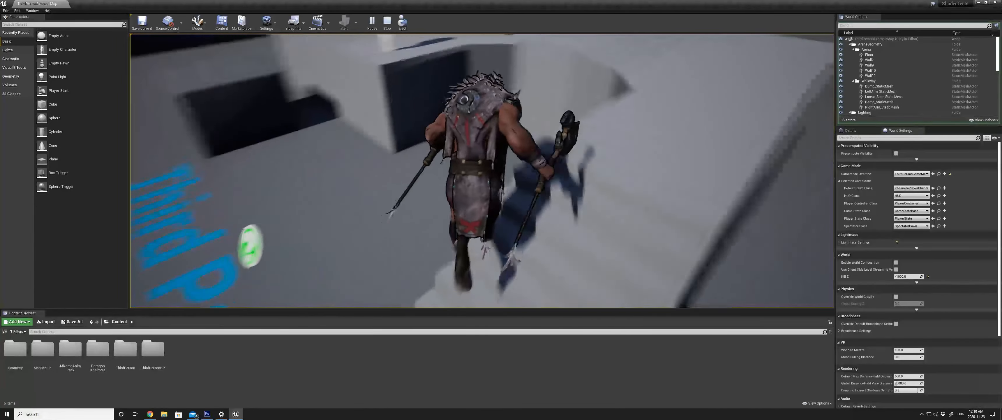
{"action": "key", "text": "w"}
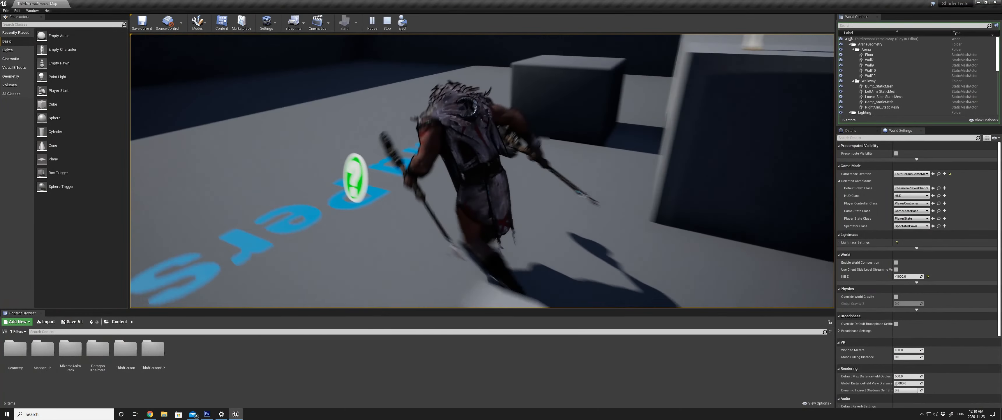
{"action": "key", "text": "w"}
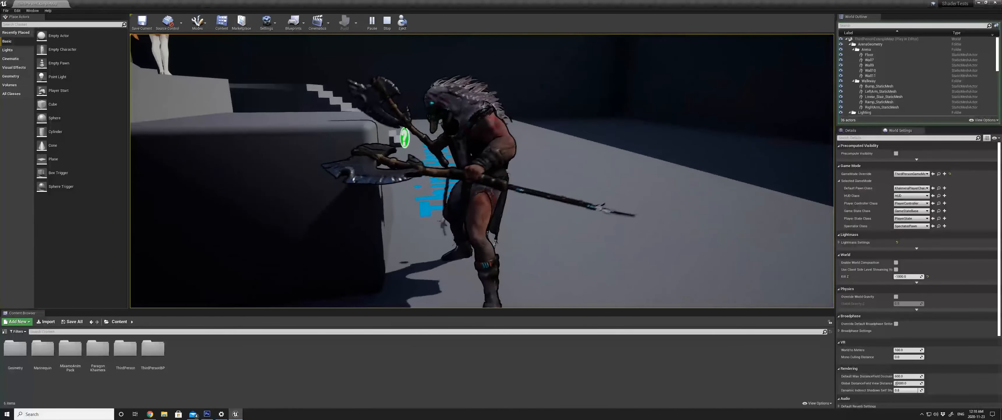
{"action": "key", "text": "w"}
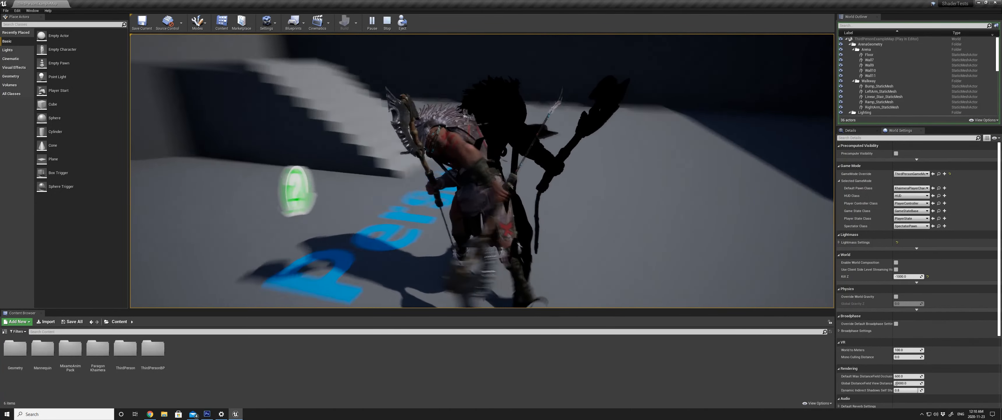
{"action": "key", "text": "w"}
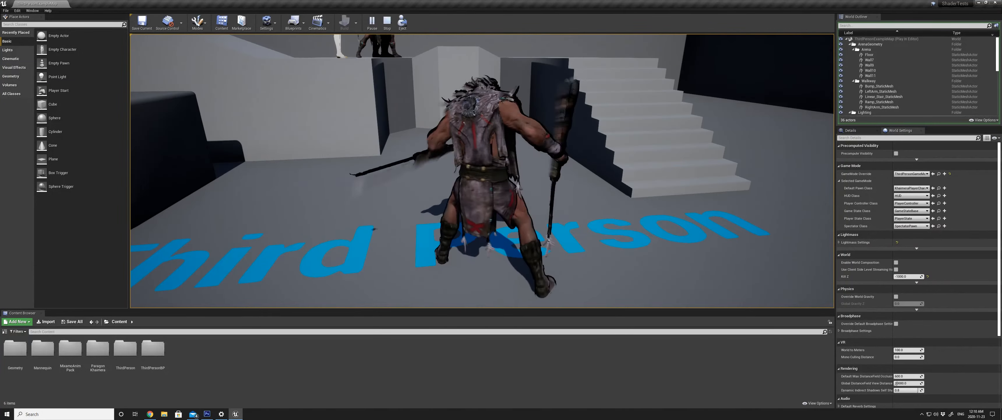
{"action": "key", "text": "w"}
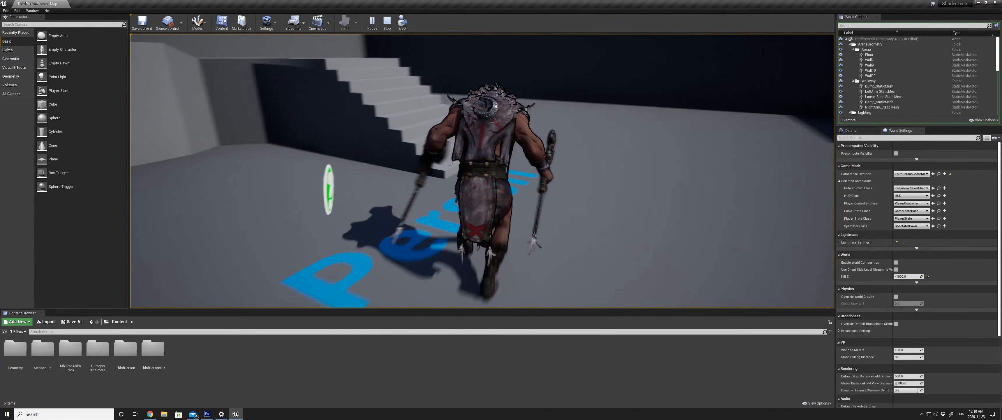
{"action": "key", "text": "w"}
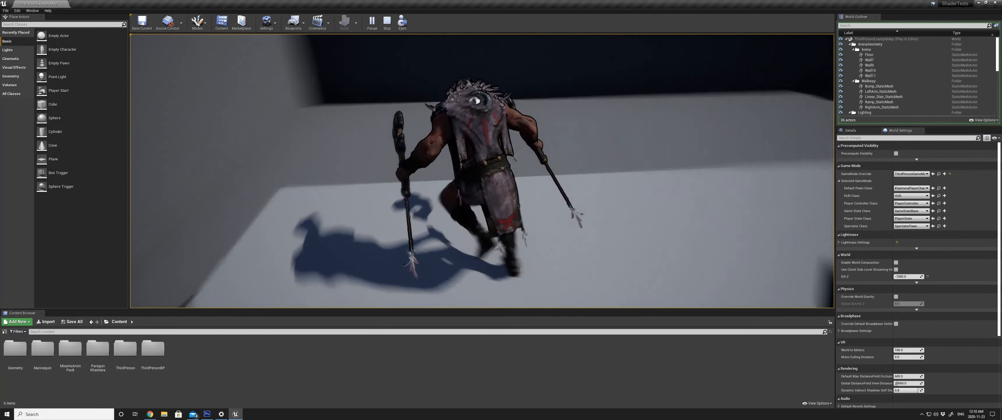
{"action": "key", "text": "w"}
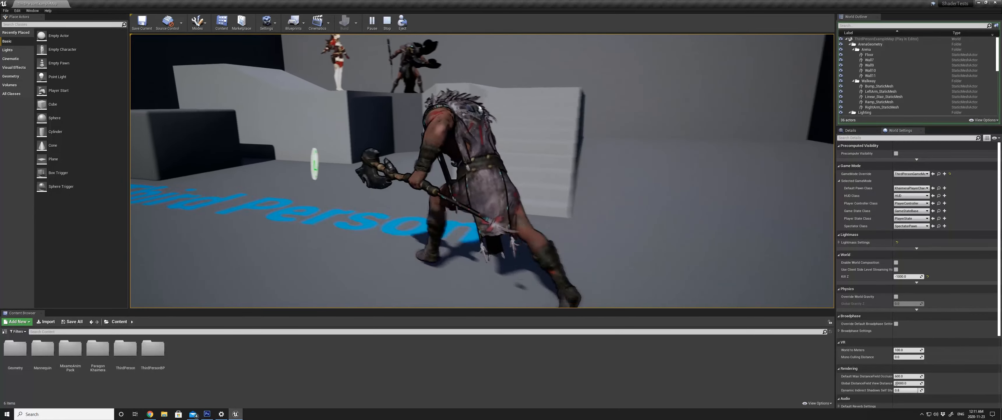
{"action": "key", "text": "w"}
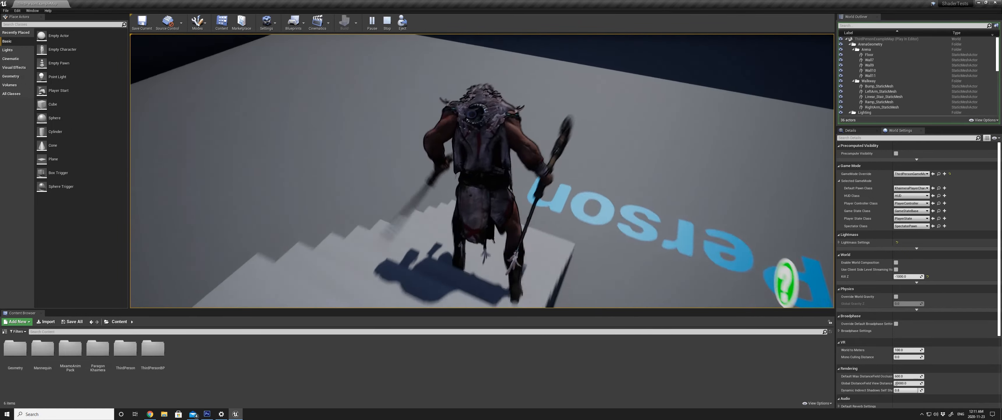
{"action": "key", "text": "w"}
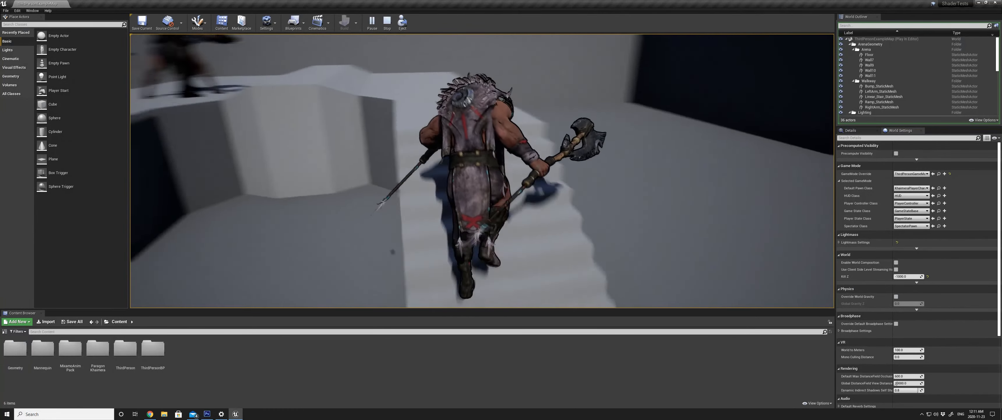
{"action": "key", "text": "w"}
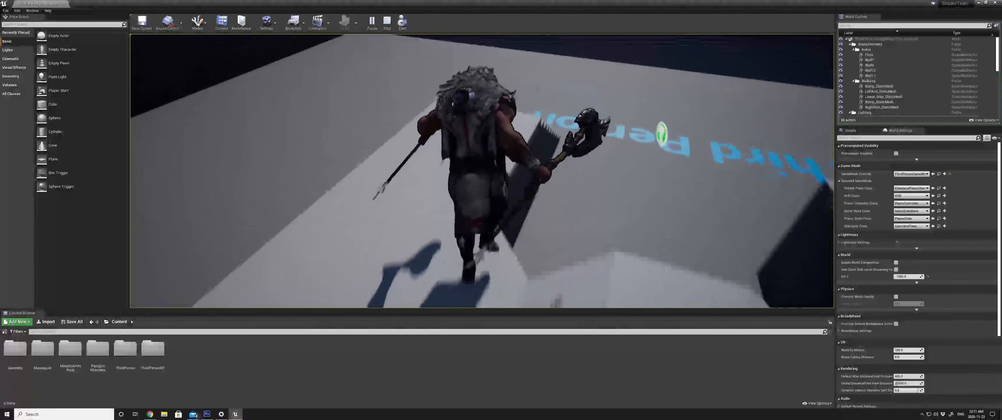
{"action": "key", "text": "w"}
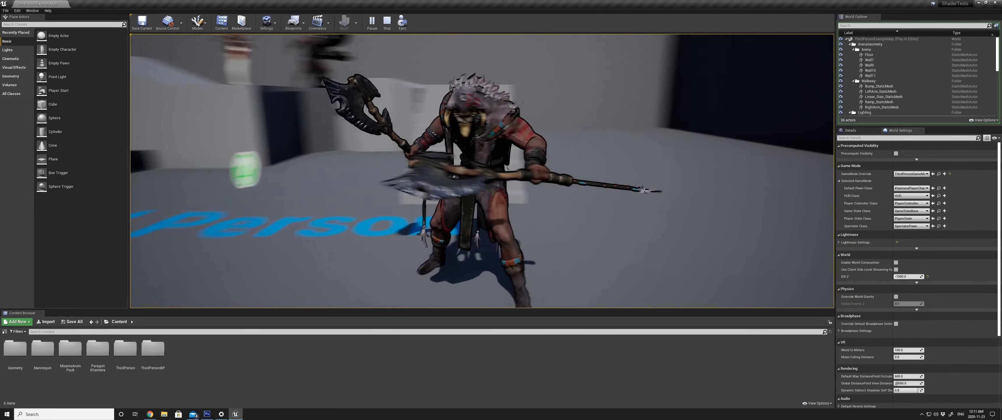
{"action": "key", "text": "w"}
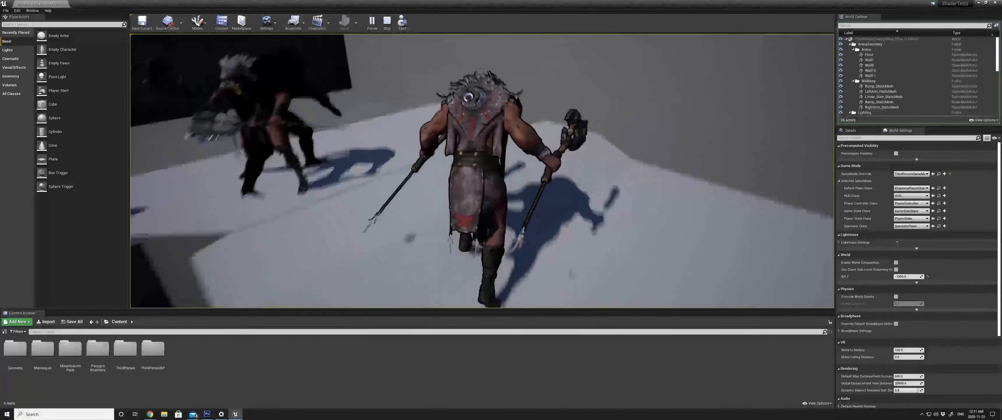
{"action": "key", "text": "w"}
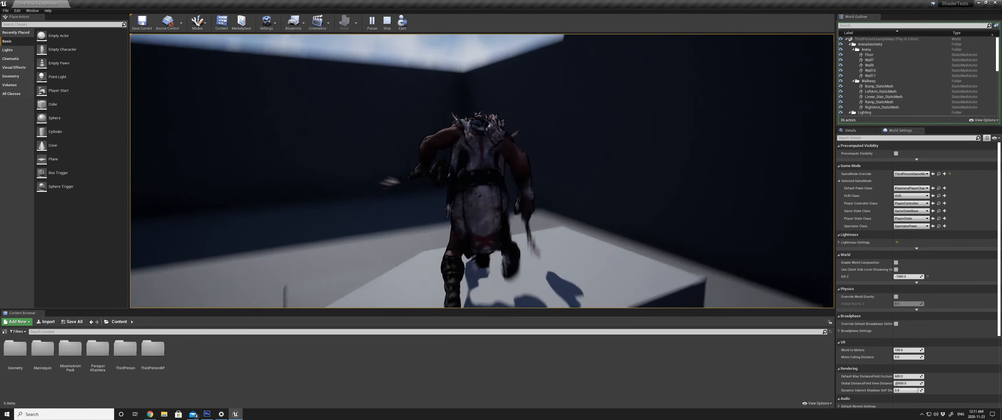
{"action": "key", "text": "w"}
{"action": "key", "text": "space"}
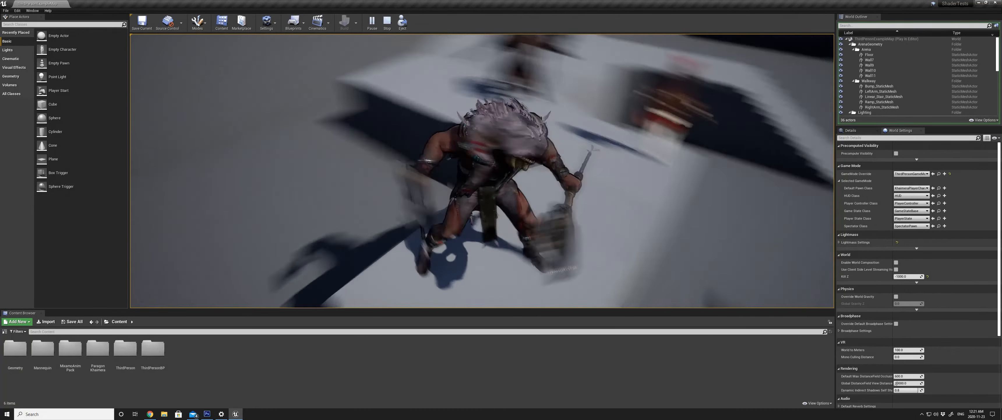
{"action": "key", "text": "w"}
{"action": "key", "text": "space"}
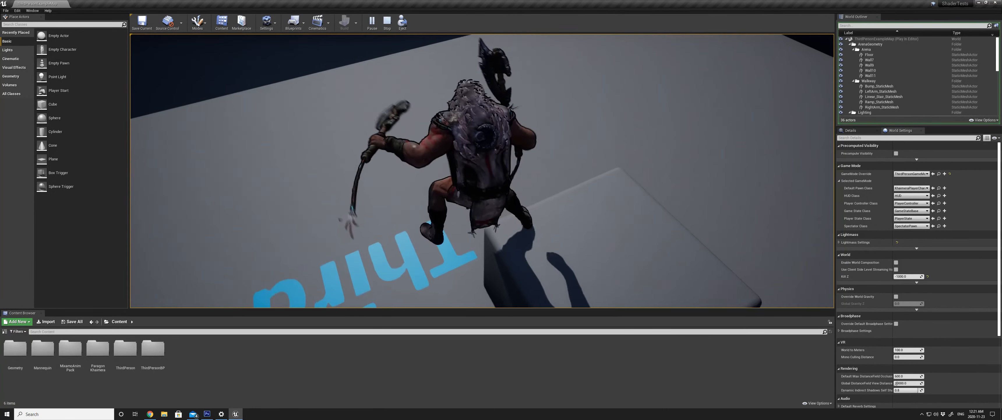
{"action": "key", "text": "d"}
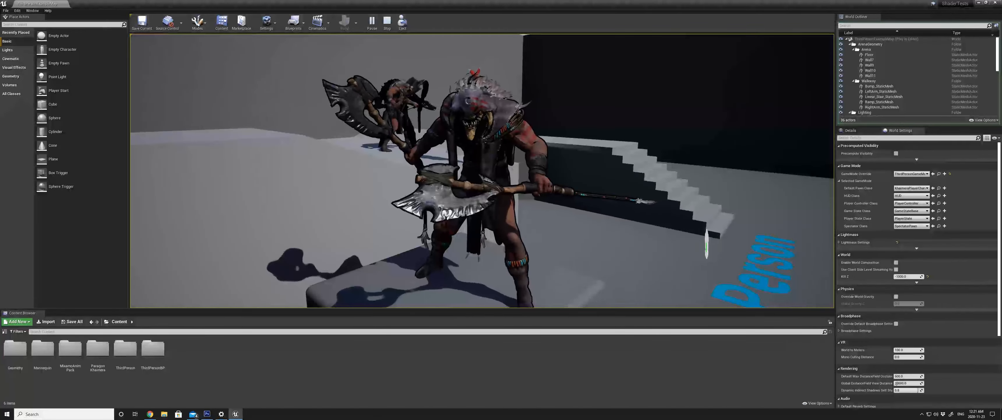
{"action": "key", "text": "s"}
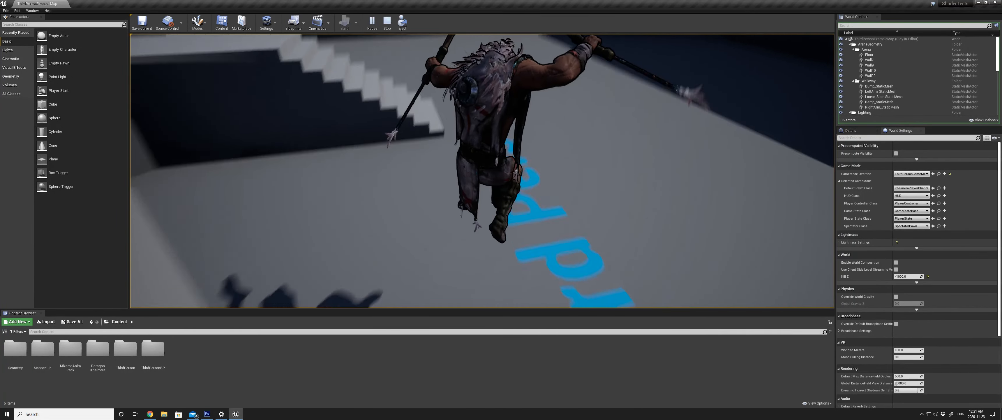
{"action": "key", "text": "w"}
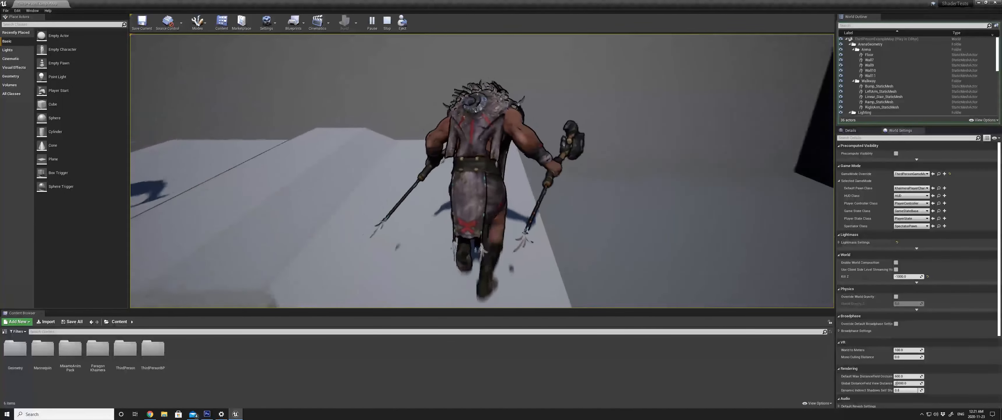
{"action": "key", "text": "w"}
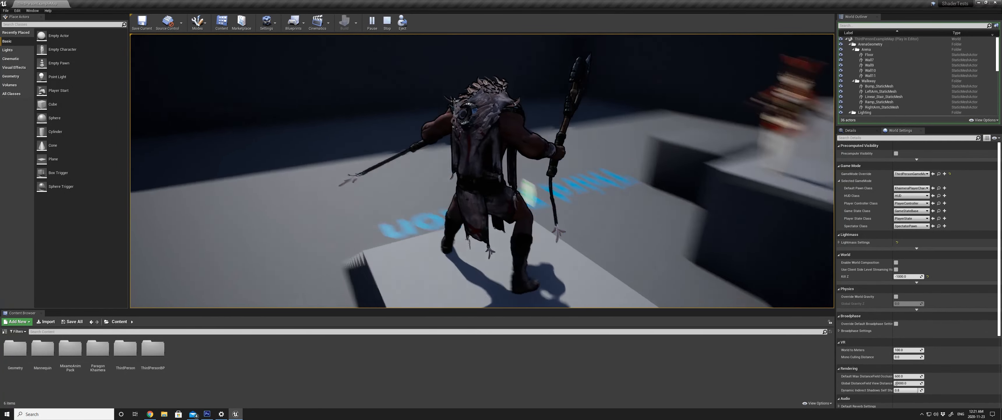